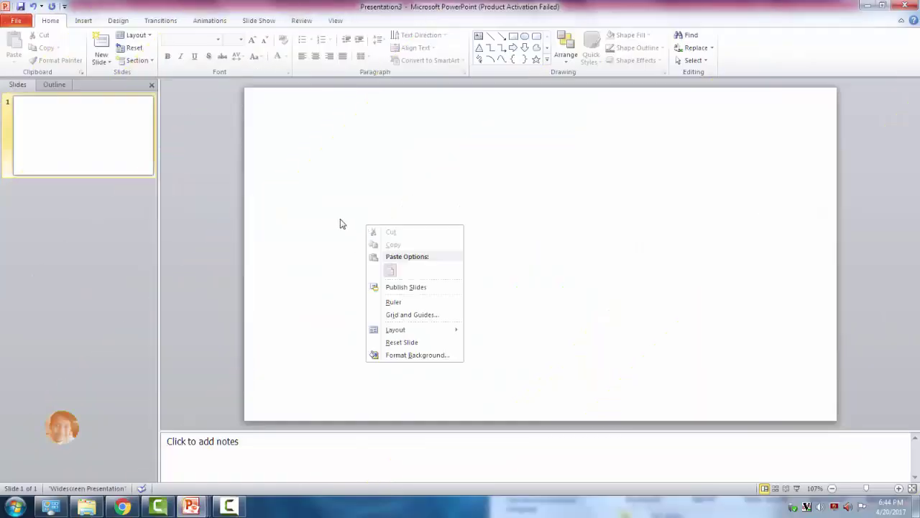
# Step: In Chrome, scroll the circle burst tutorial page past its 11,458 views toward the comments
pyautogui.click(341, 224)
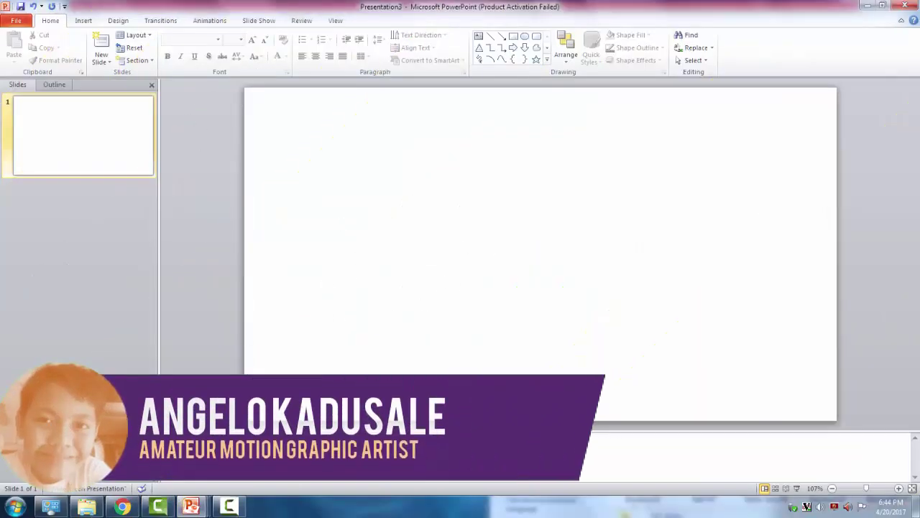
pyautogui.click(157, 506)
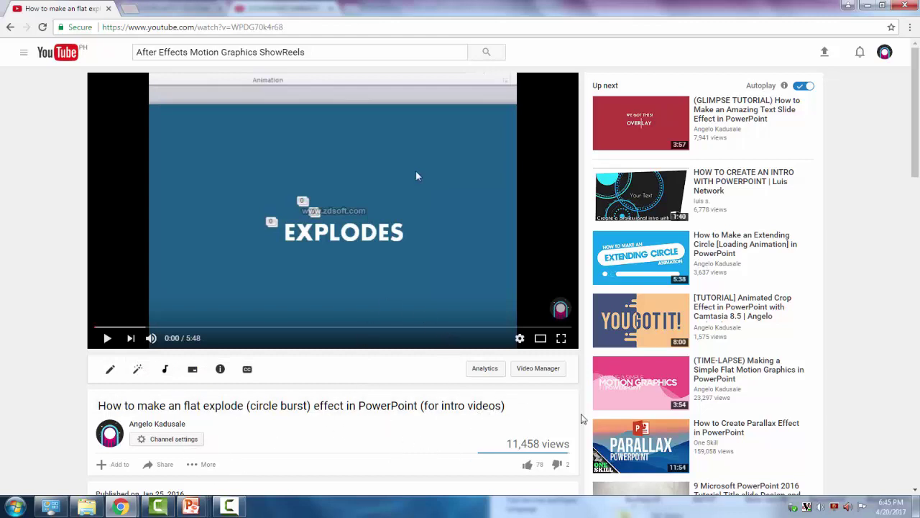
pyautogui.scroll(-1, 575, 416)
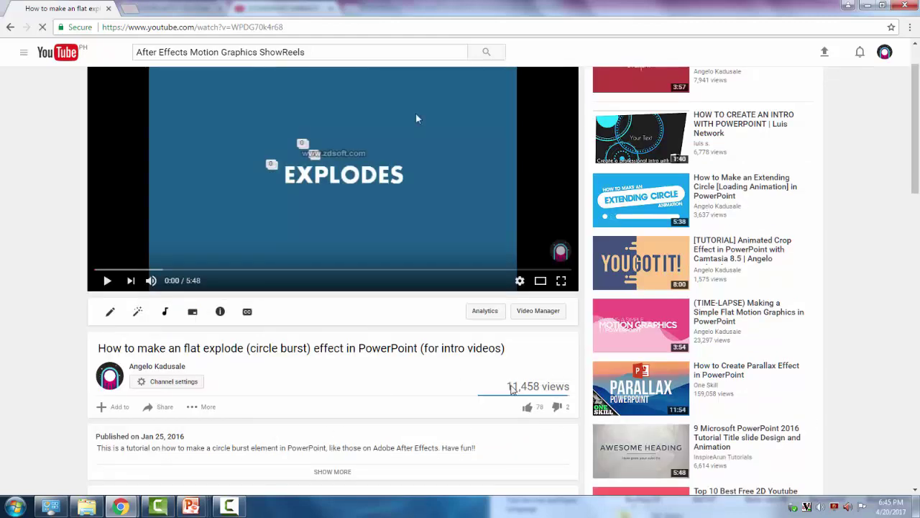
pyautogui.moveTo(512, 388); pyautogui.dragTo(543, 385)
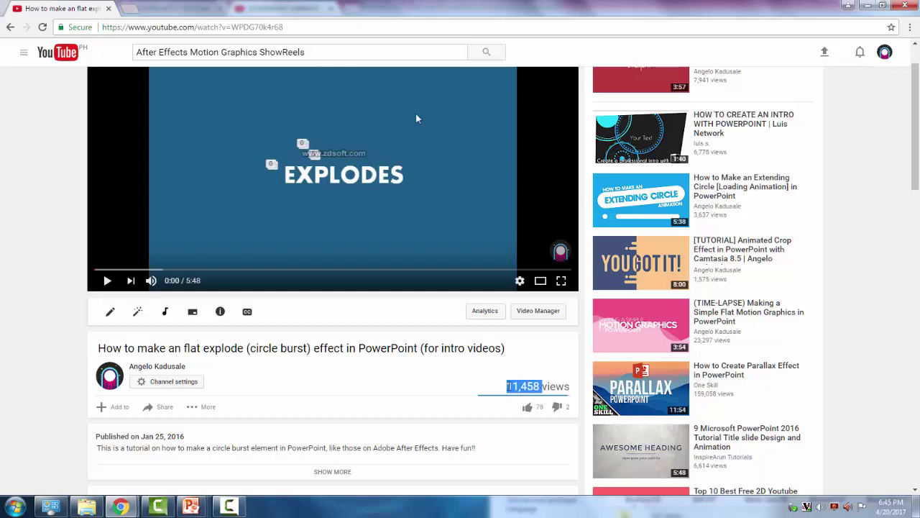
pyautogui.scroll(-2, 454, 382)
pyautogui.scroll(-1, 441, 380)
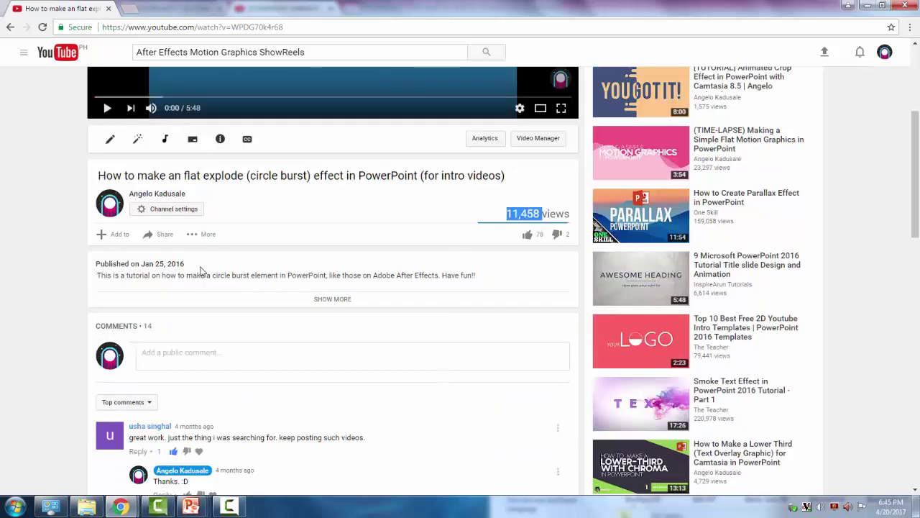
pyautogui.scroll(-1, 439, 304)
pyautogui.scroll(-1, 439, 304)
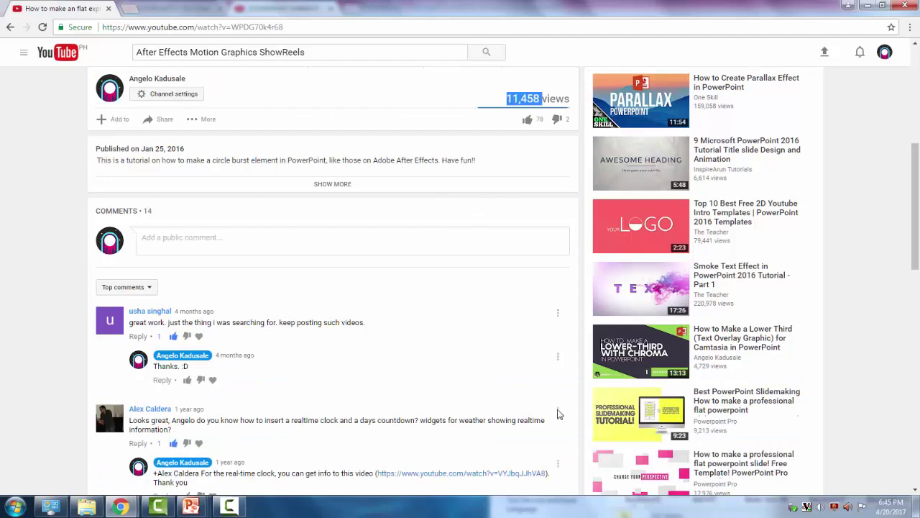
pyautogui.scroll(-2, 451, 414)
pyautogui.scroll(-2, 431, 360)
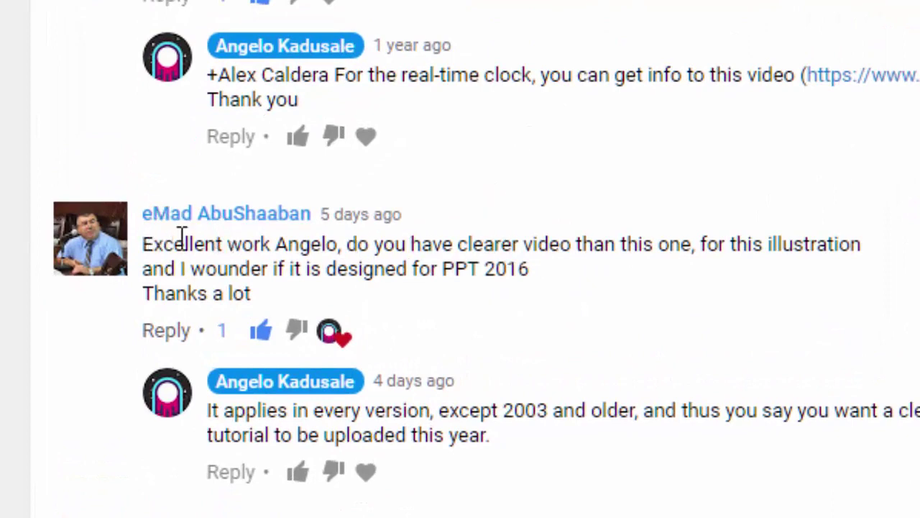
# Step: Read the viewer comments and the creator's reply about older versions, then return to PowerPoint
pyautogui.moveTo(143, 244)
pyautogui.mouseDown()
pyautogui.moveTo(416, 253)
pyautogui.moveTo(698, 241)
pyautogui.mouseUp()
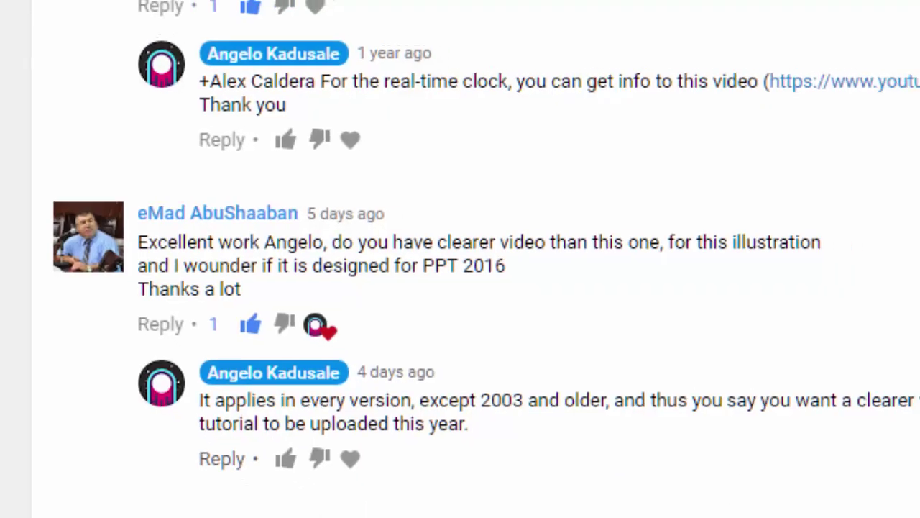
pyautogui.moveTo(708, 340); pyautogui.dragTo(250, 381)
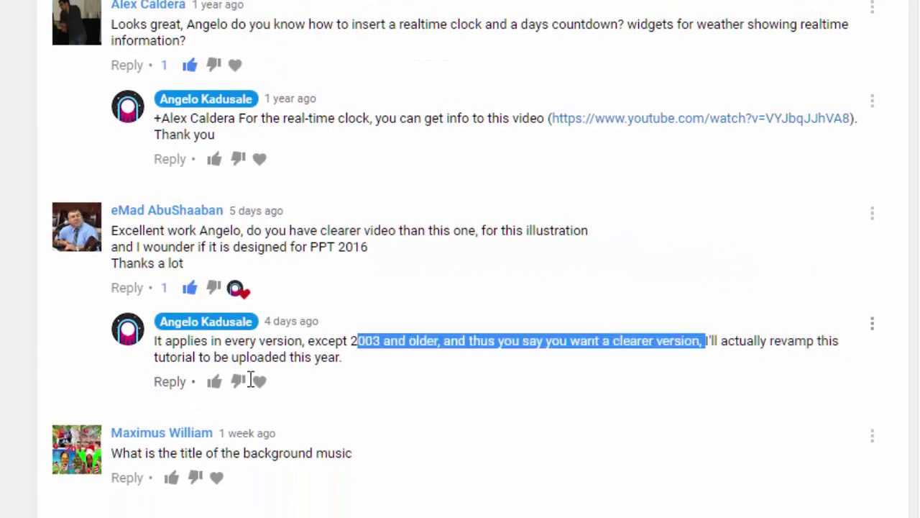
pyautogui.moveTo(707, 341); pyautogui.dragTo(343, 357)
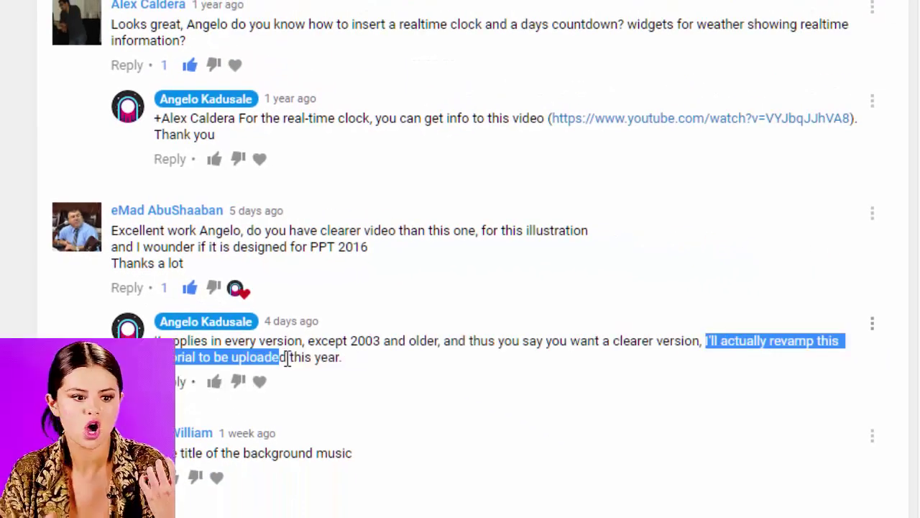
pyautogui.scroll(-3, 363, 363)
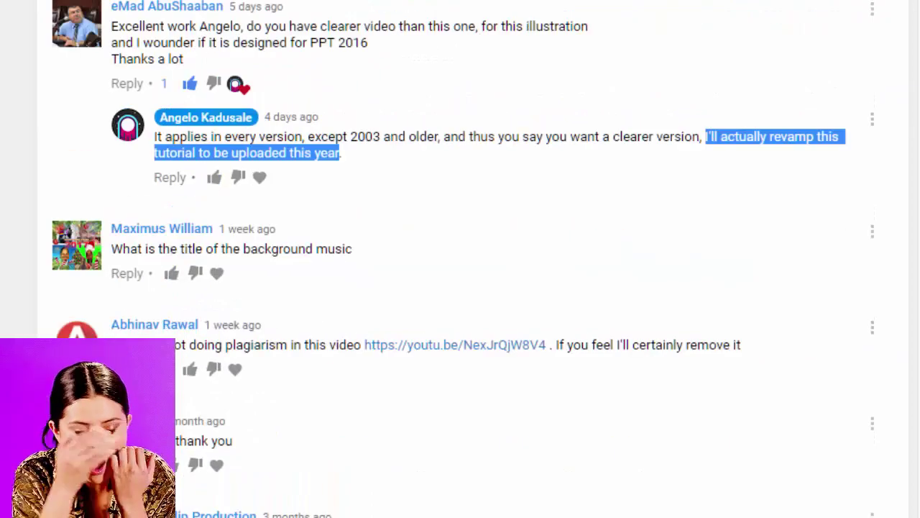
pyautogui.click(29, 273)
pyautogui.moveTo(192, 506)
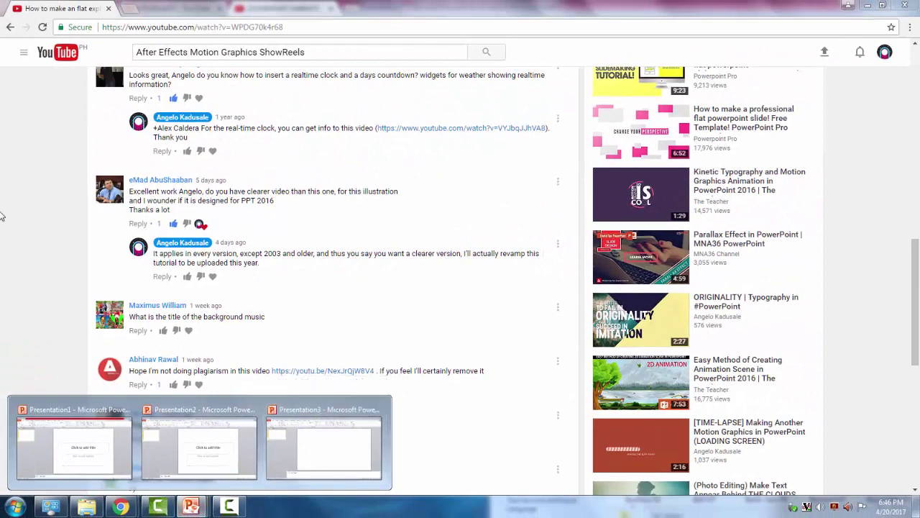
# Step: Back in Presentation3, give the slide a solid blue background fill
pyautogui.click(312, 453)
pyautogui.rightClick(357, 185)
pyautogui.click(318, 207)
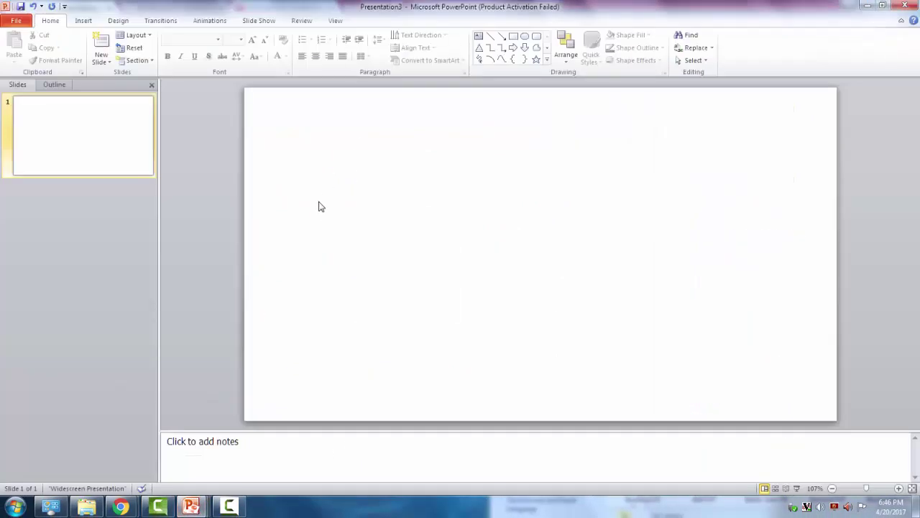
pyautogui.rightClick(319, 206)
pyautogui.click(375, 340)
pyautogui.click(451, 225)
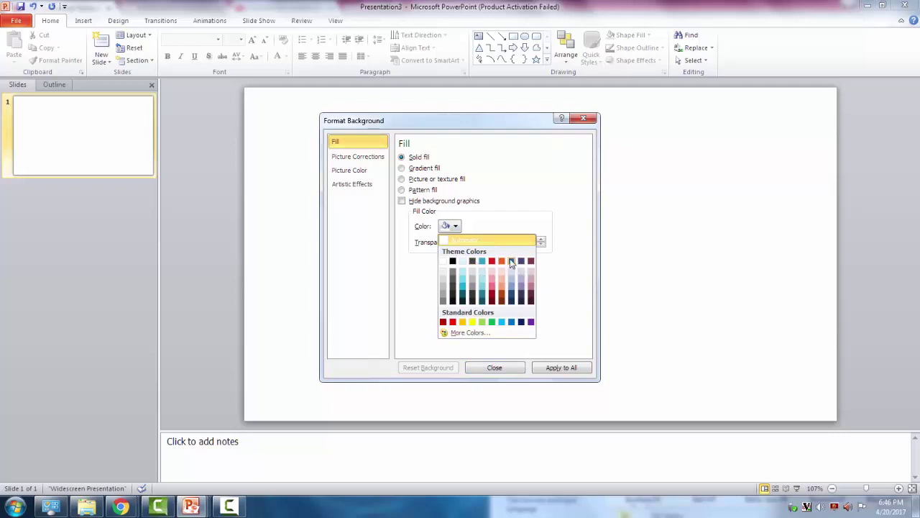
pyautogui.click(511, 262)
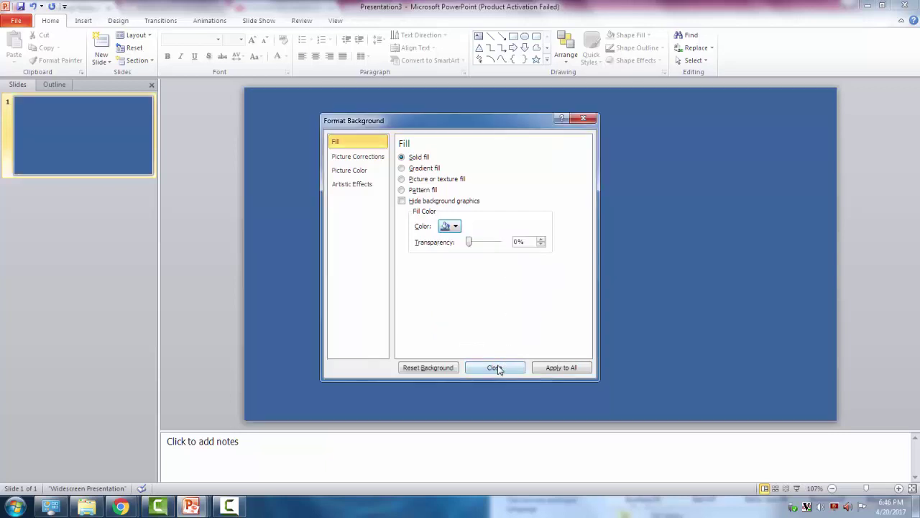
# Step: Try a darker blue, then settle on a maroon background fill
pyautogui.click(453, 228)
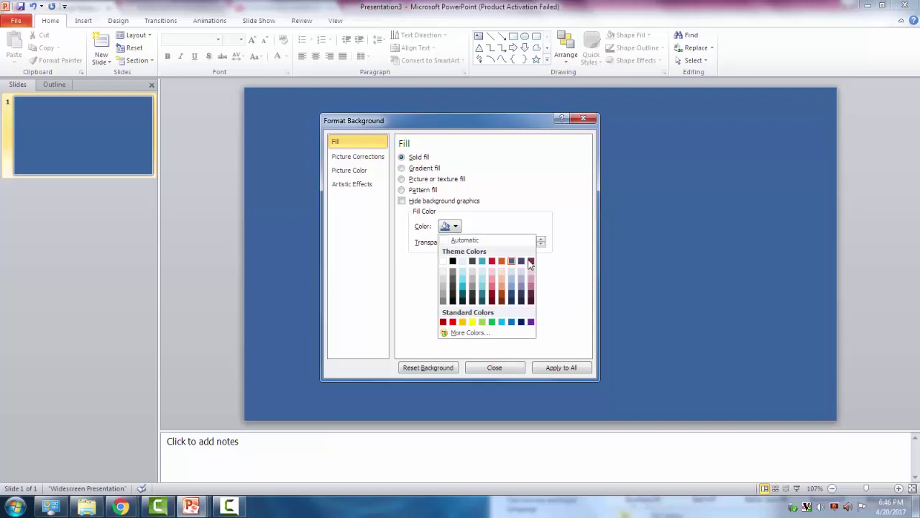
pyautogui.click(513, 297)
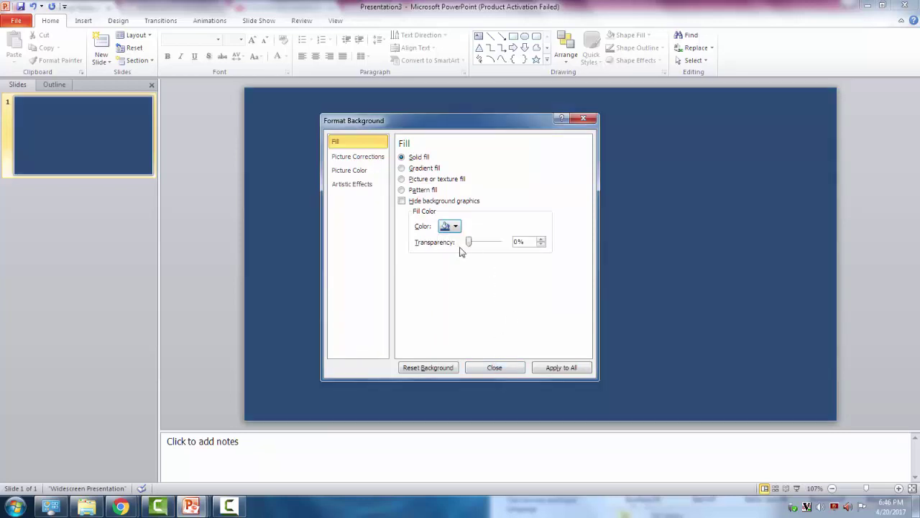
pyautogui.click(453, 227)
pyautogui.click(533, 266)
pyautogui.click(495, 368)
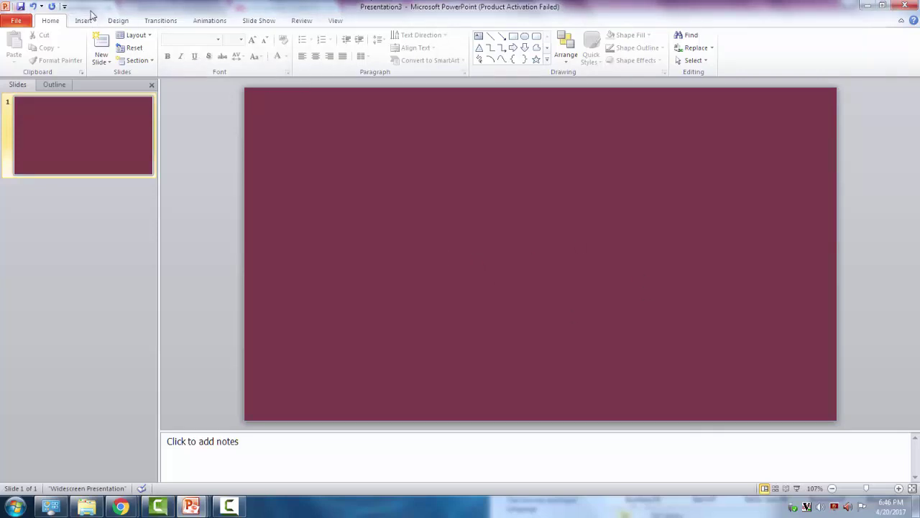
pyautogui.click(83, 20)
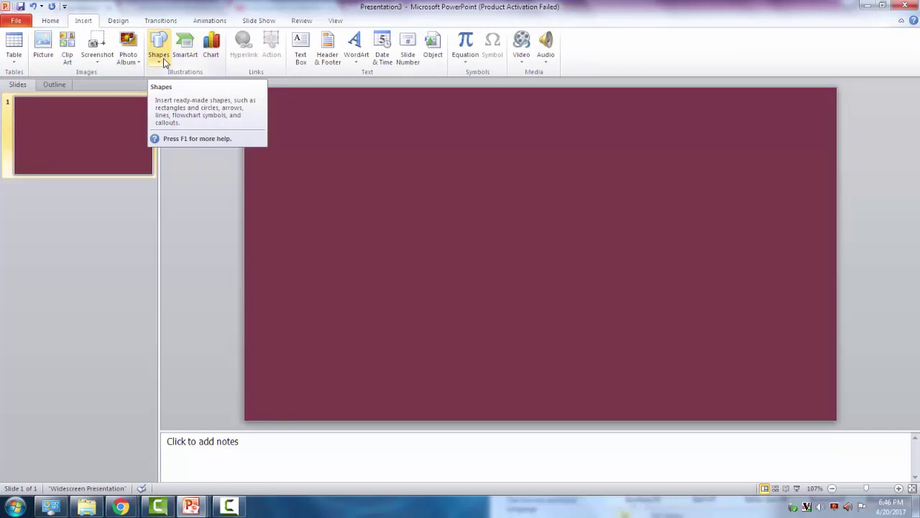
# Step: Draw an oval circle near the bottom of the slide
pyautogui.click(164, 63)
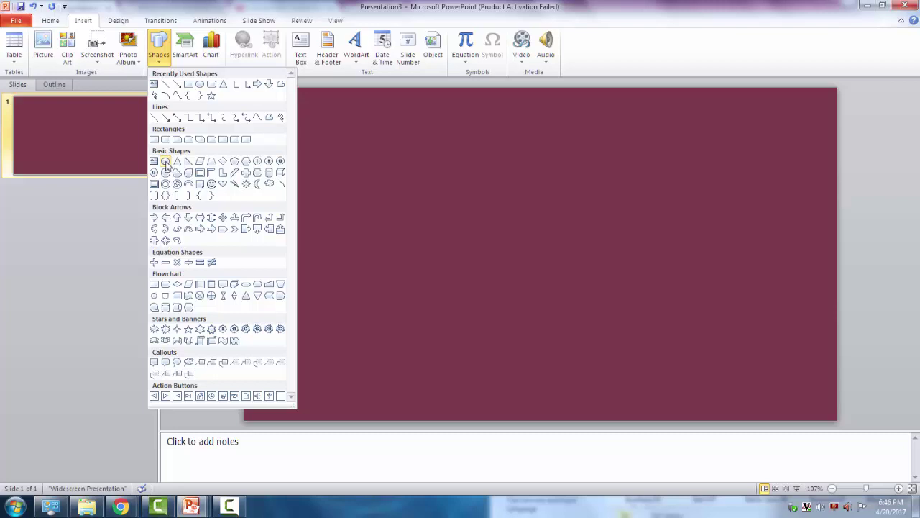
pyautogui.click(166, 163)
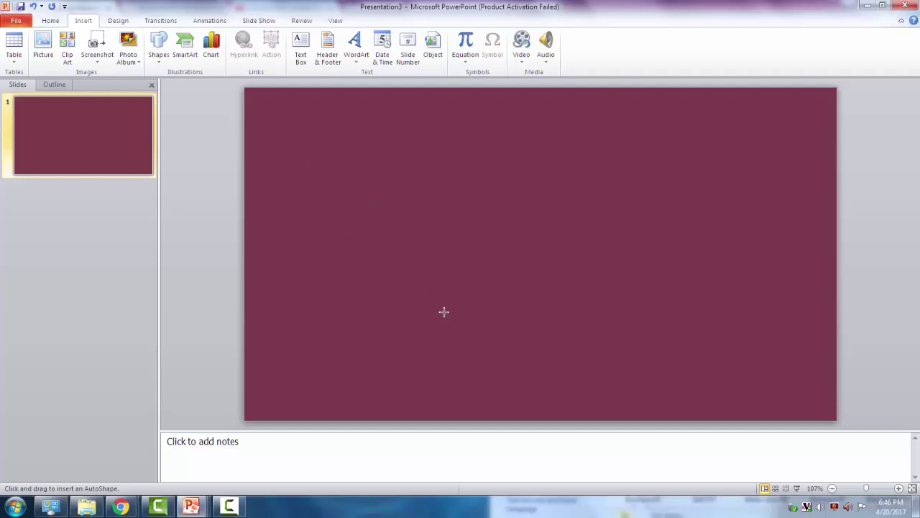
pyautogui.moveTo(443, 311); pyautogui.dragTo(565, 430)
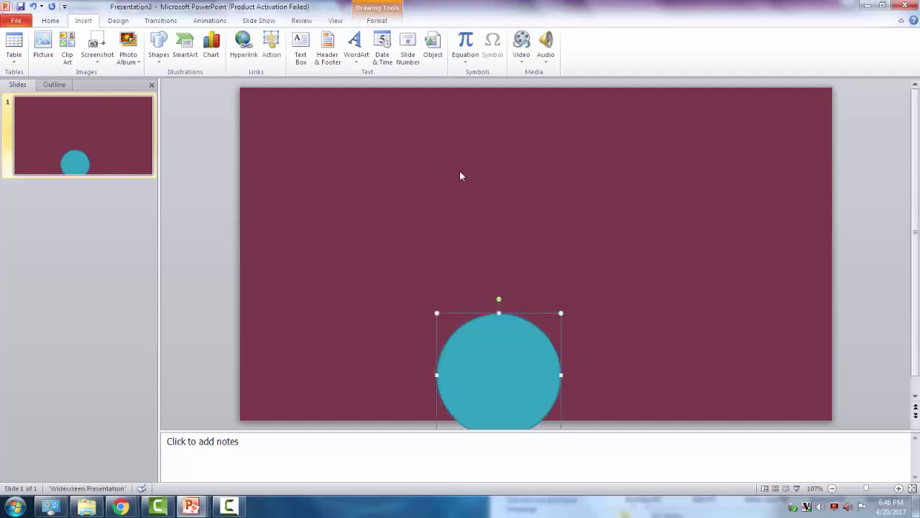
# Step: Align the circle to the slide's horizontal centre and vertical middle
pyautogui.click(376, 21)
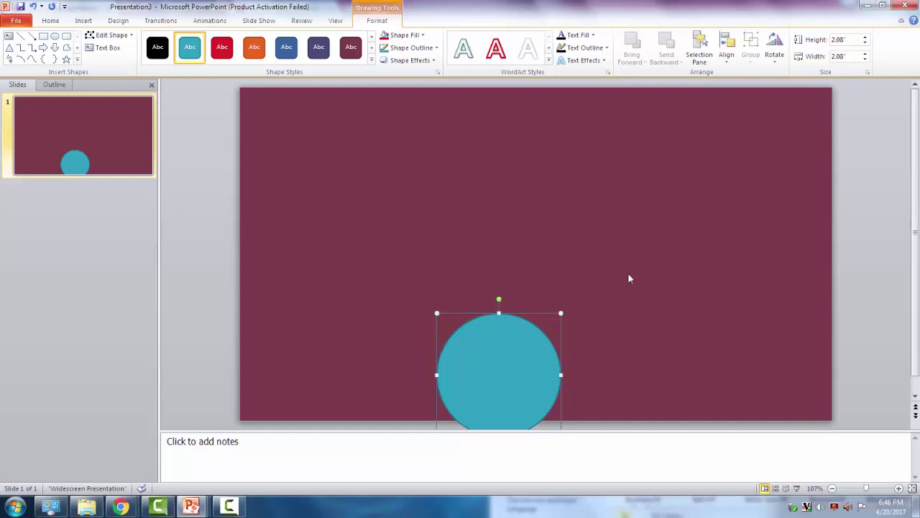
pyautogui.click(726, 49)
pyautogui.click(741, 87)
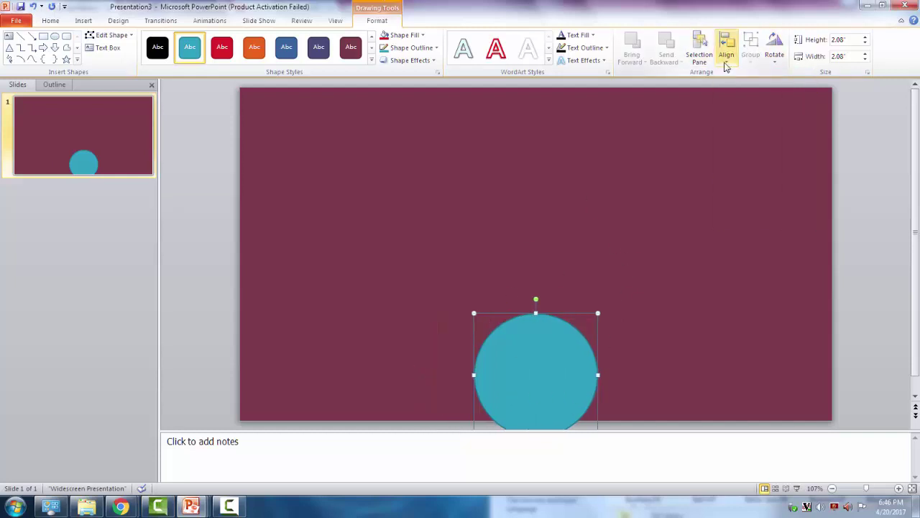
pyautogui.click(726, 49)
pyautogui.click(748, 115)
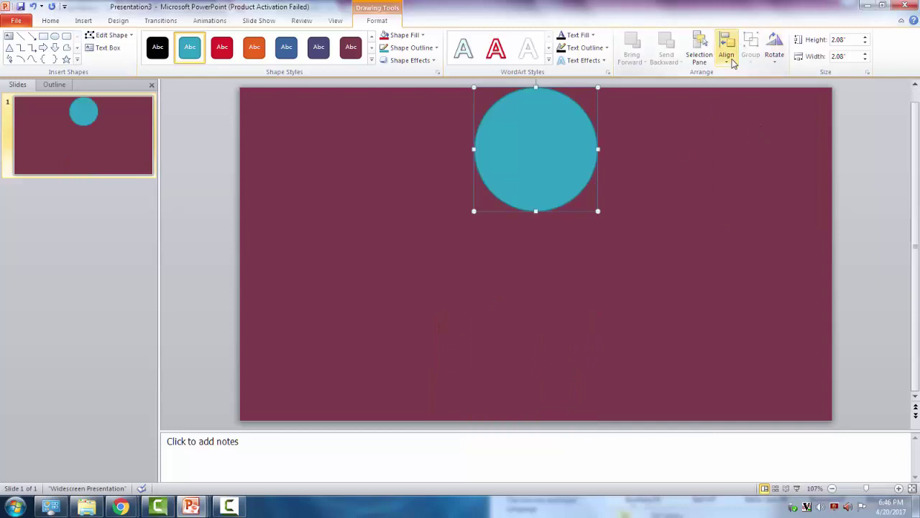
pyautogui.click(726, 49)
pyautogui.click(737, 142)
pyautogui.click(633, 192)
# Step: Give the circle a solid white fill and No Outline
pyautogui.rightClick(627, 167)
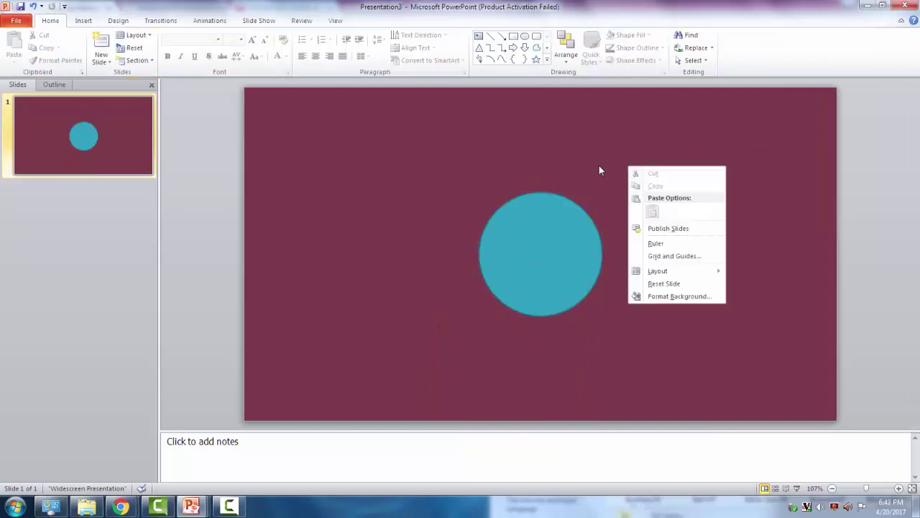
pyautogui.click(556, 250)
pyautogui.click(381, 19)
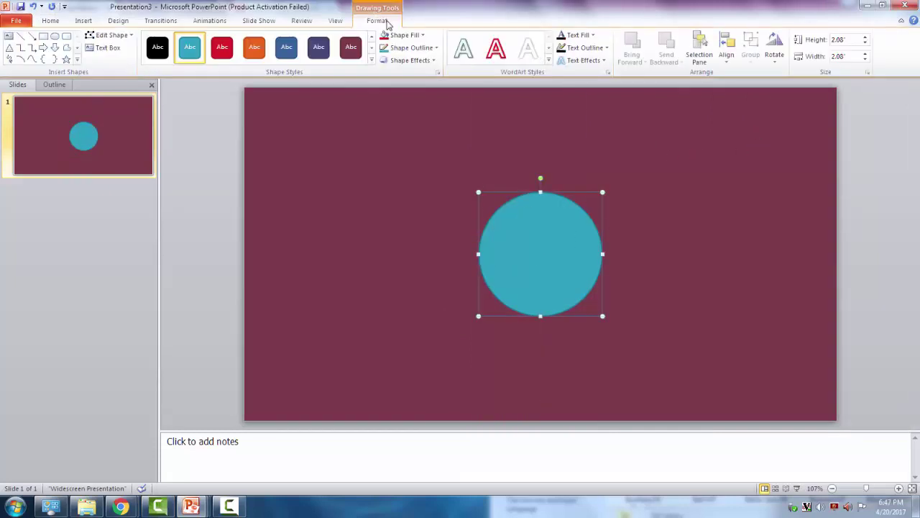
pyautogui.click(404, 36)
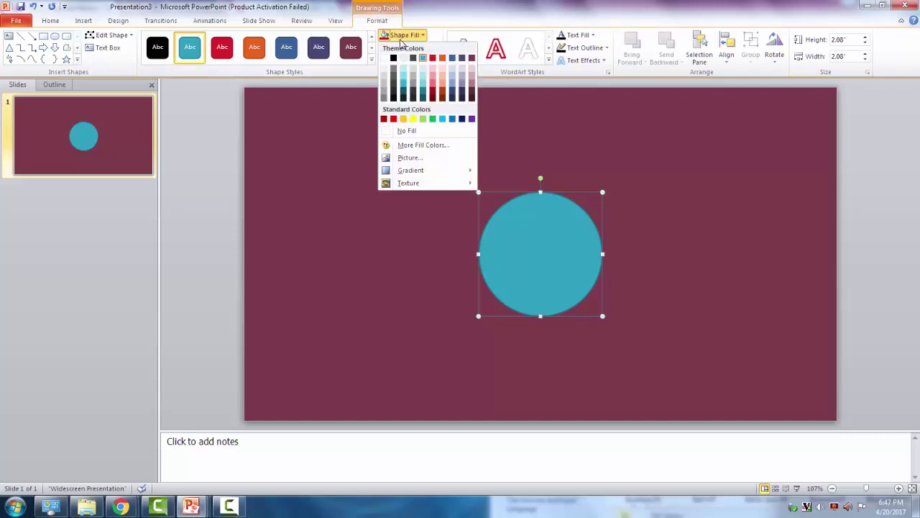
pyautogui.click(392, 56)
pyautogui.click(410, 48)
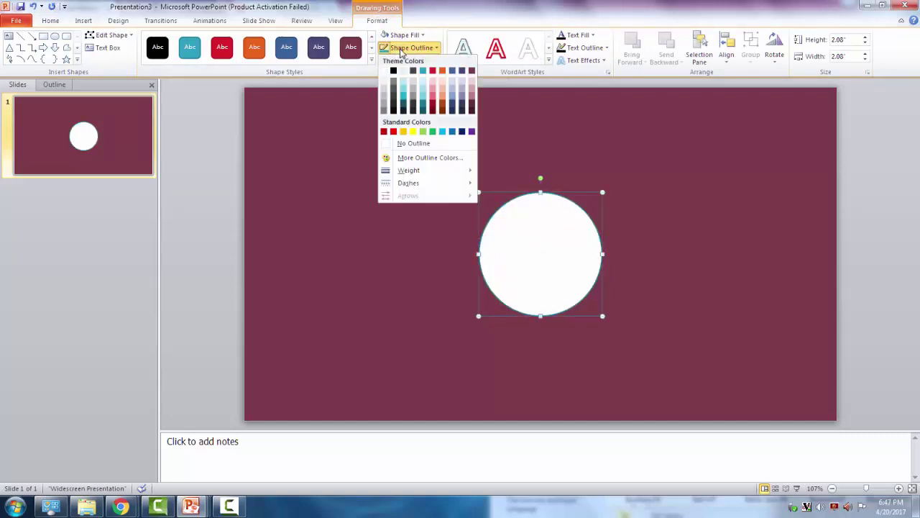
pyautogui.click(415, 144)
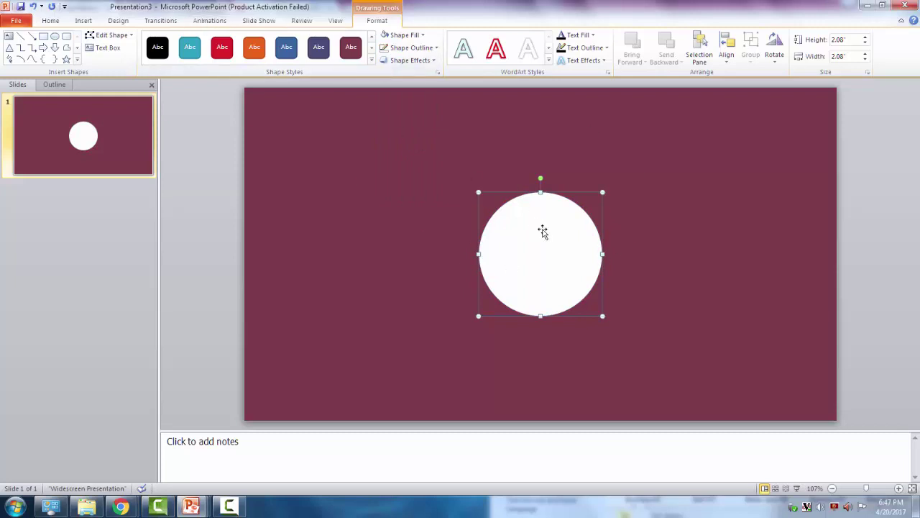
# Step: Open the Animation Pane and choose Basic Zoom from More Entrance Effects for the circle
pyautogui.click(210, 20)
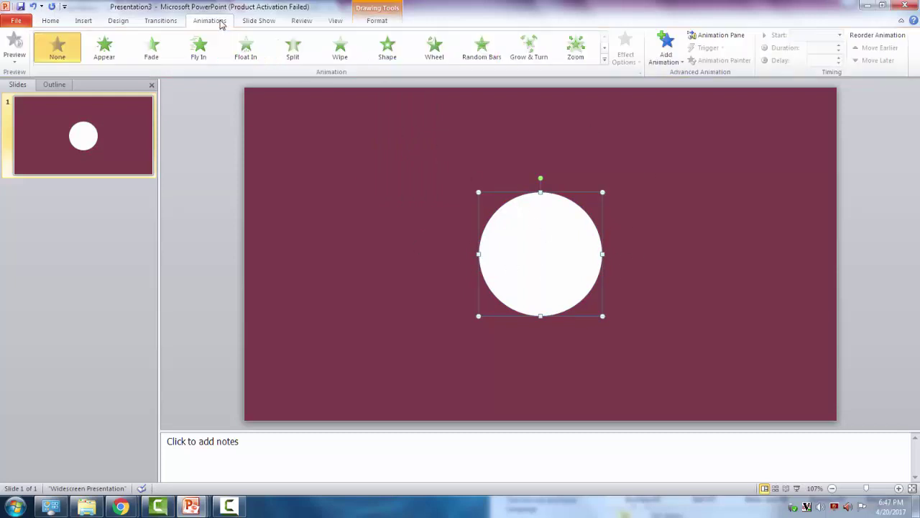
pyautogui.click(719, 35)
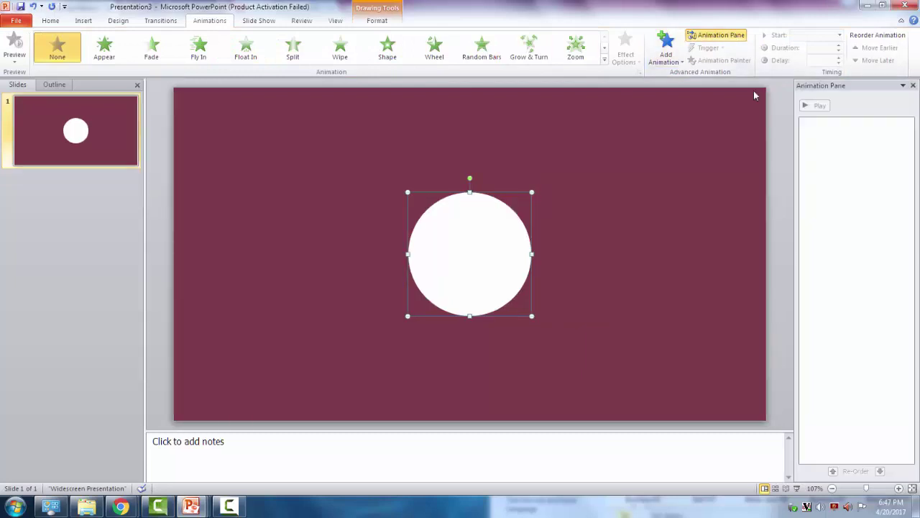
pyautogui.moveTo(794, 150); pyautogui.dragTo(659, 128)
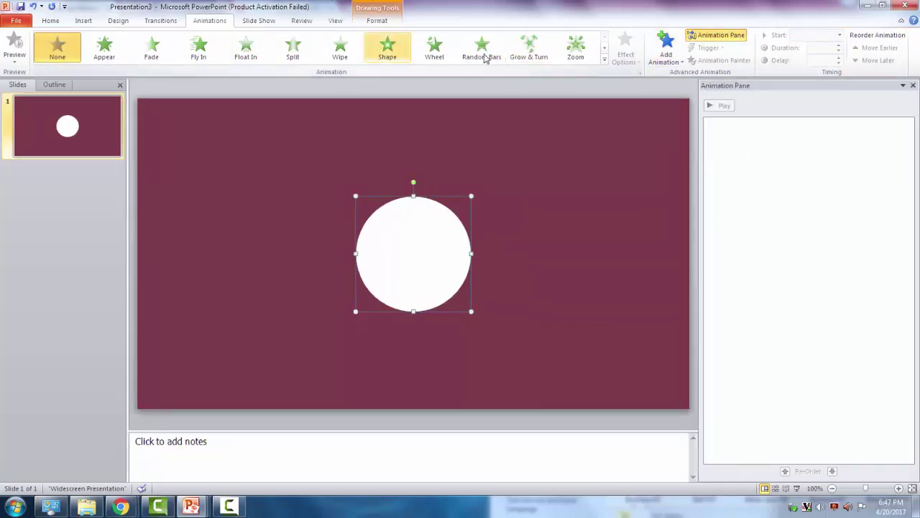
pyautogui.click(667, 56)
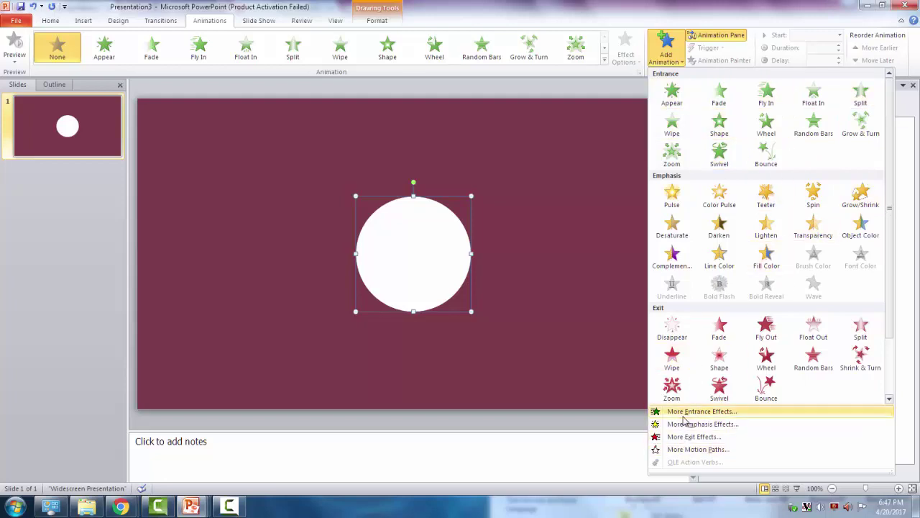
pyautogui.click(687, 413)
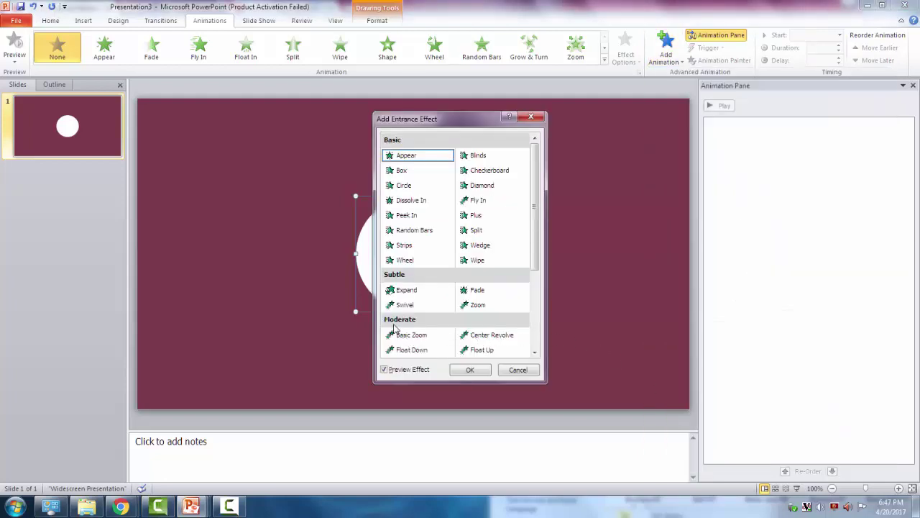
pyautogui.scroll(-1, 402, 324)
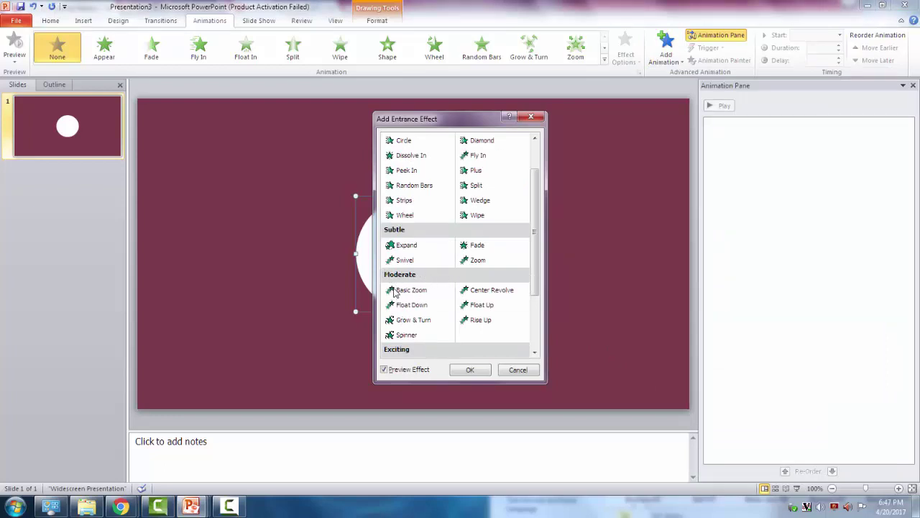
pyautogui.click(418, 292)
# Step: Apply Basic Zoom starting With Previous and set its duration to 0.2 seconds
pyautogui.click(469, 371)
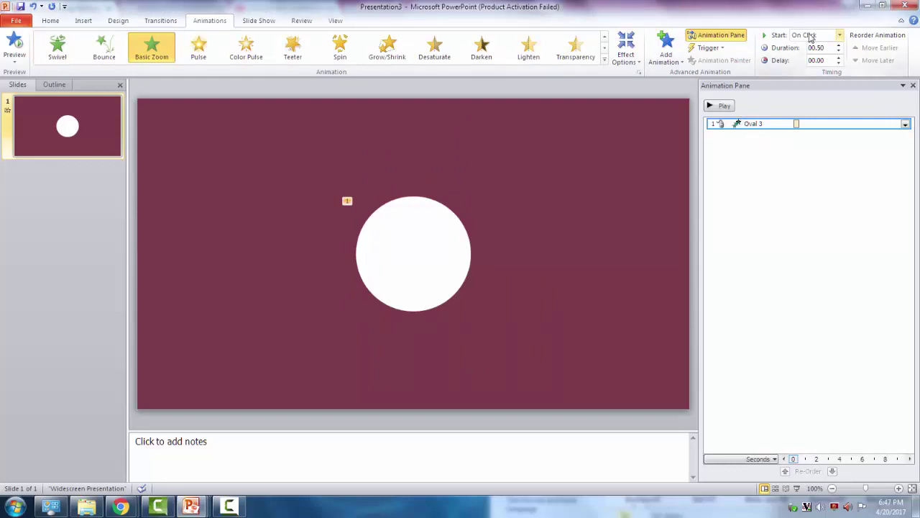
pyautogui.click(839, 34)
pyautogui.click(814, 56)
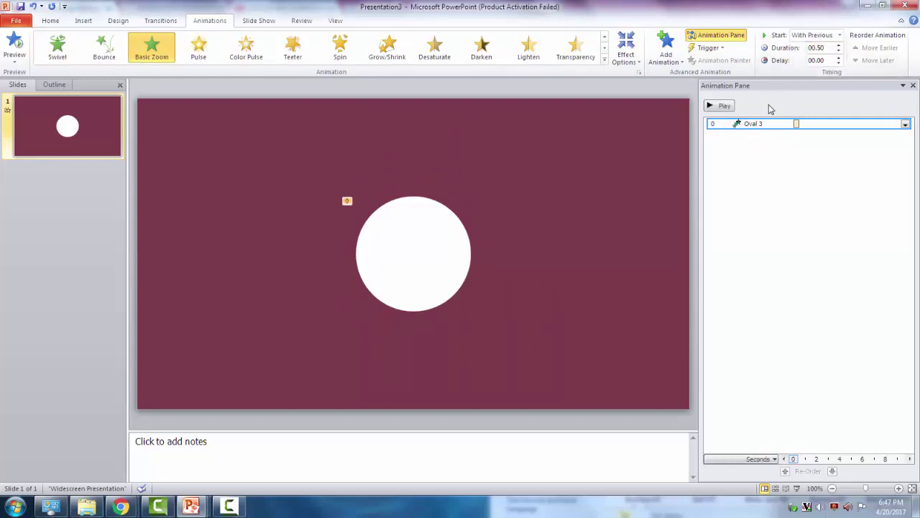
pyautogui.click(727, 462)
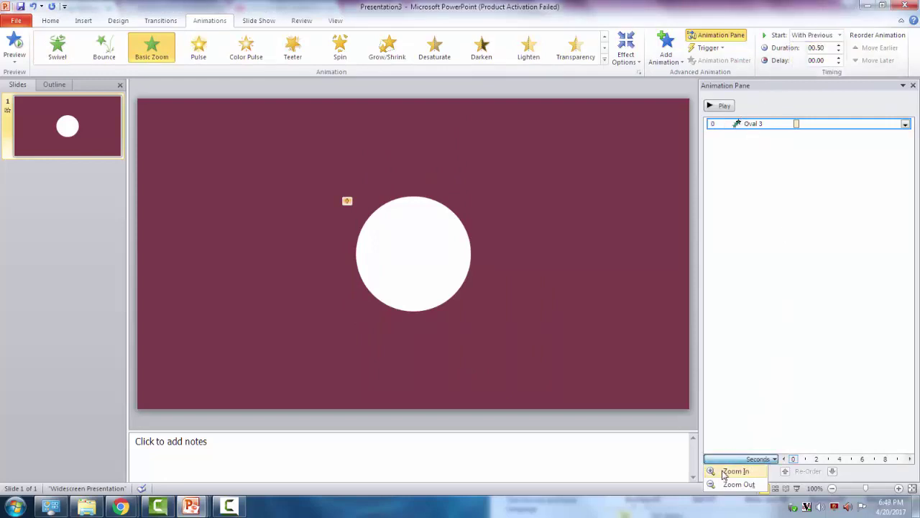
pyautogui.click(729, 471)
pyautogui.click(728, 460)
pyautogui.click(729, 471)
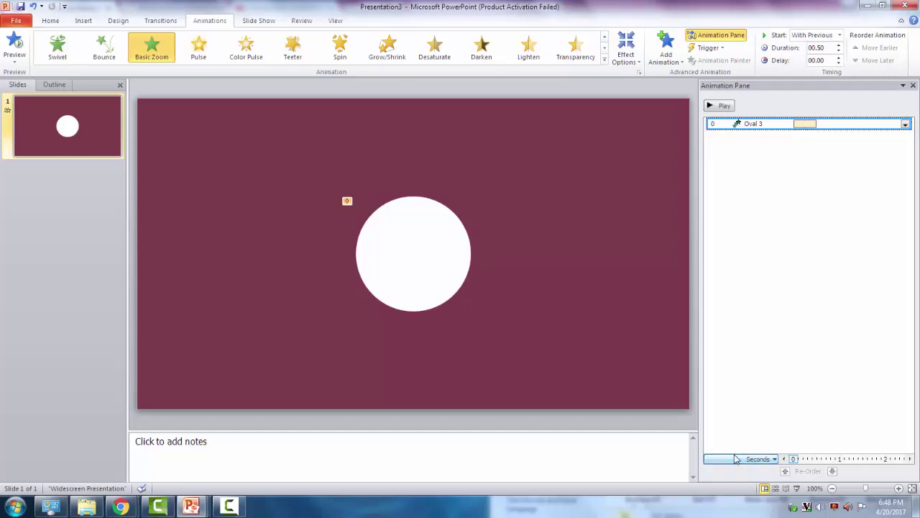
pyautogui.moveTo(804, 123)
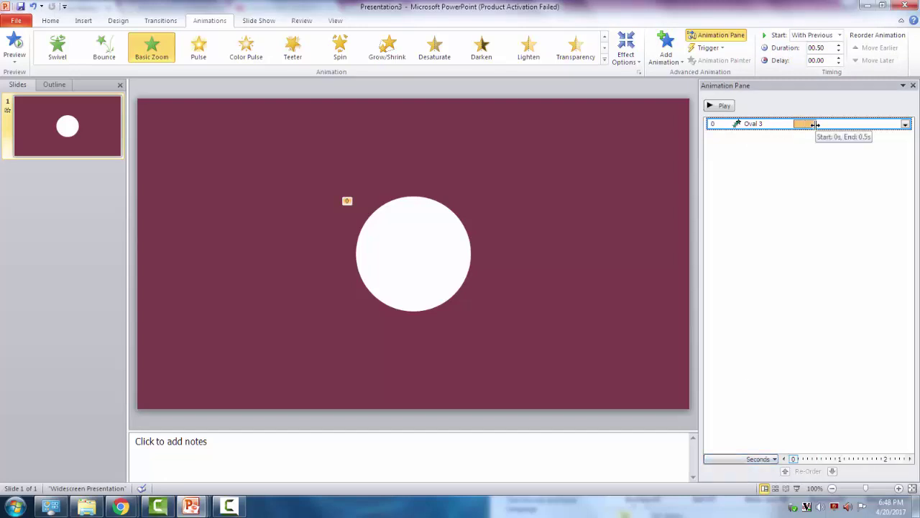
pyautogui.moveTo(815, 125); pyautogui.dragTo(796, 124)
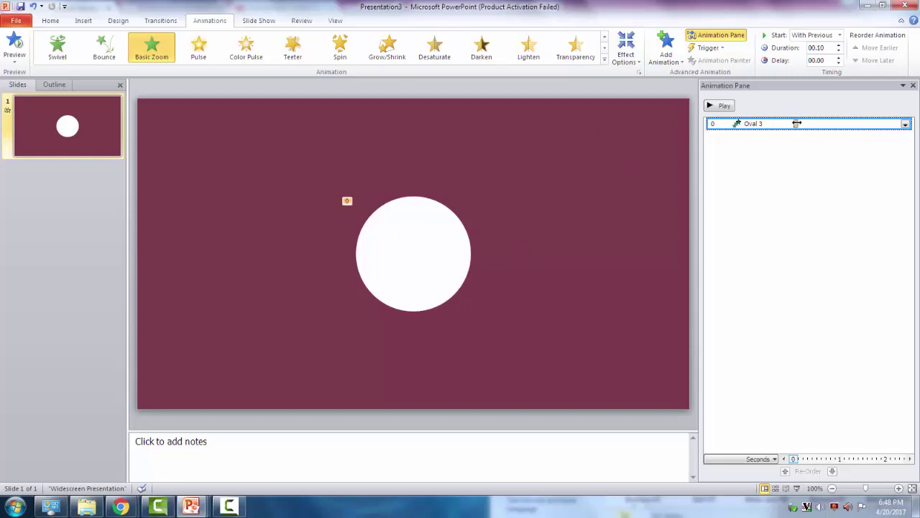
pyautogui.click(830, 47)
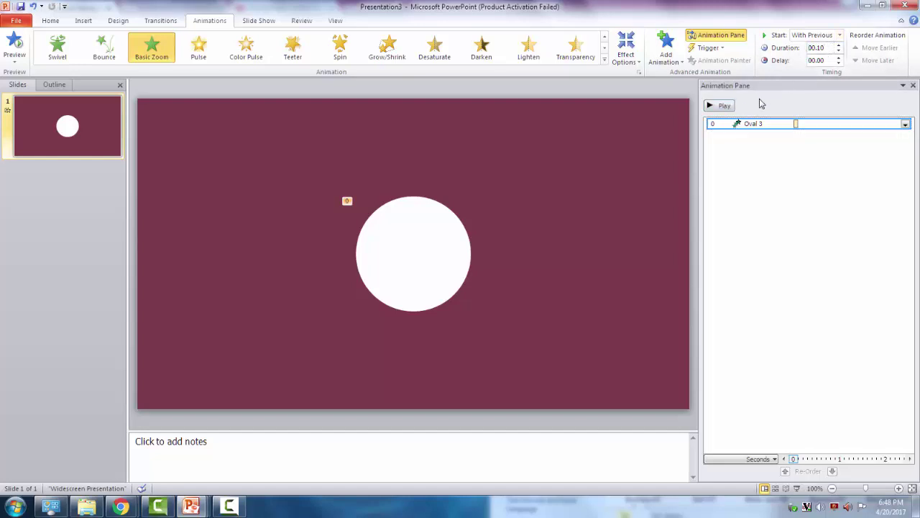
pyautogui.click(721, 106)
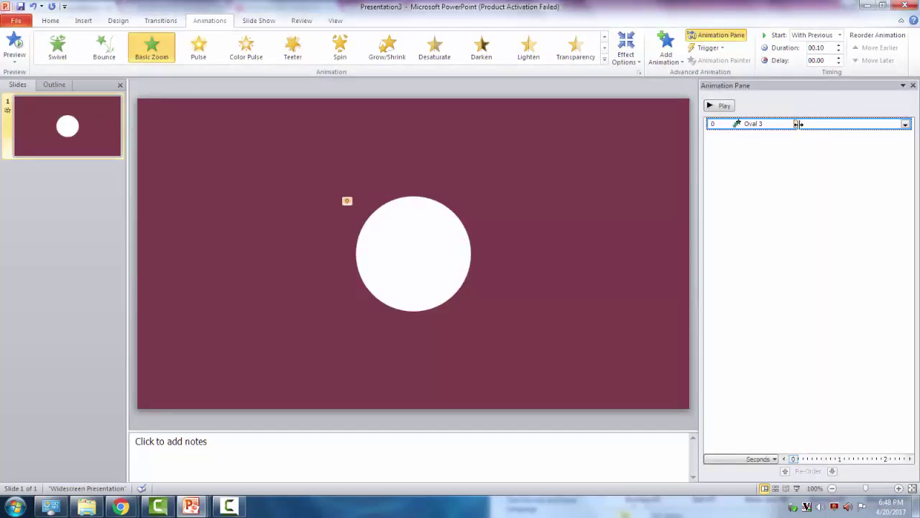
pyautogui.moveTo(796, 124); pyautogui.dragTo(802, 124)
pyautogui.click(716, 107)
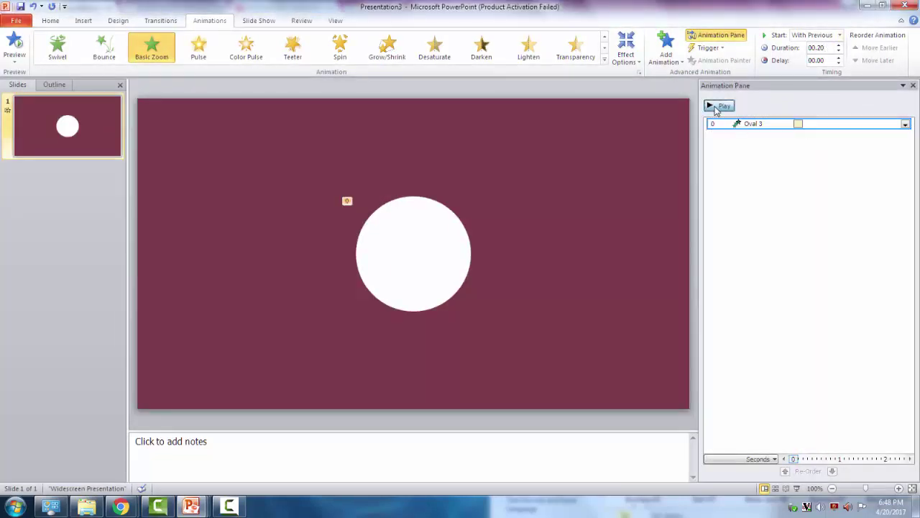
# Step: Add a Grow/Shrink emphasis animation to the white circle
pyautogui.click(425, 267)
pyautogui.click(719, 106)
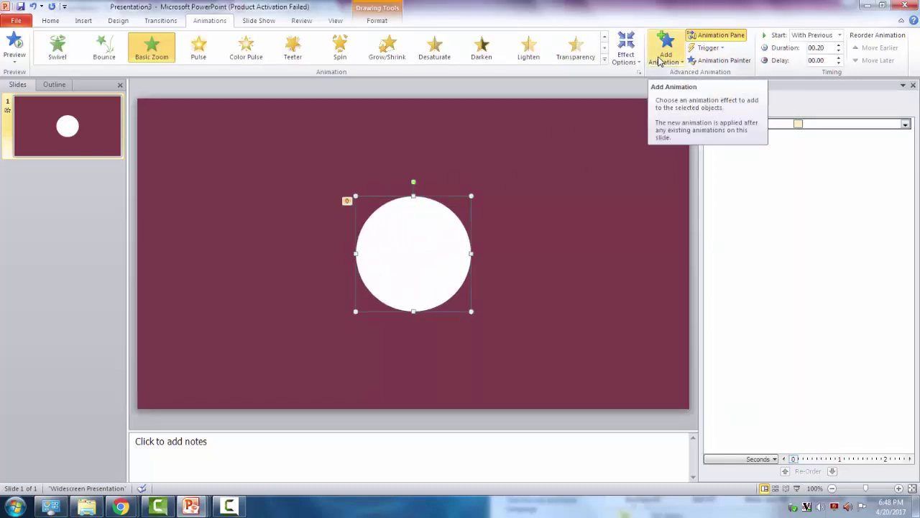
pyautogui.click(660, 62)
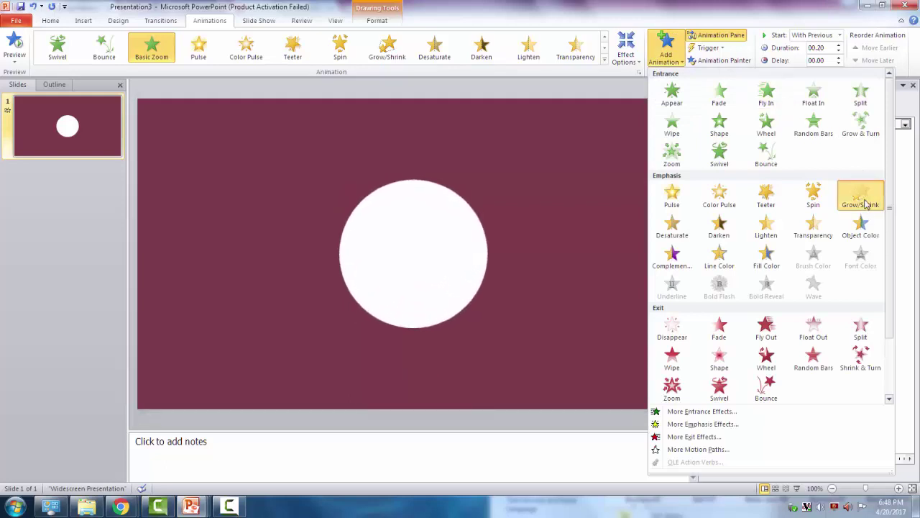
pyautogui.click(866, 204)
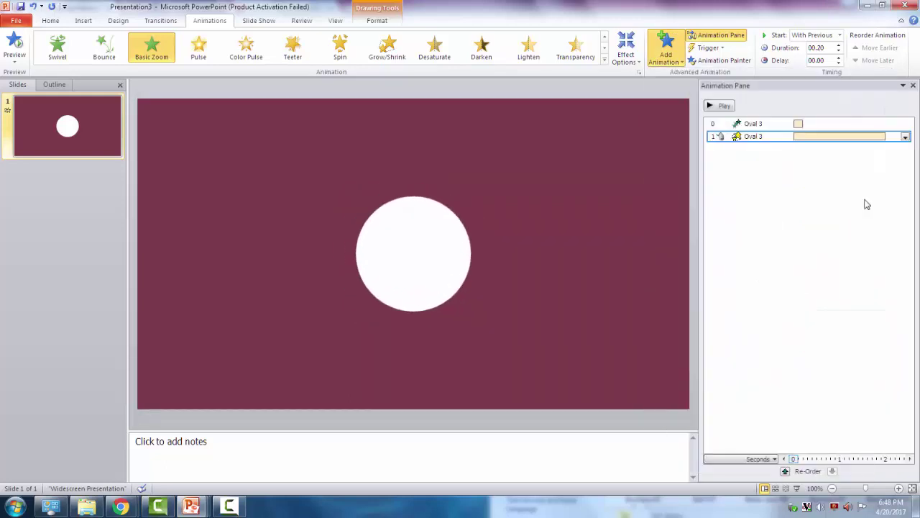
pyautogui.doubleClick(776, 143)
# Step: Give the Grow/Shrink effect a 2-second smooth end at 150% size
pyautogui.click(551, 348)
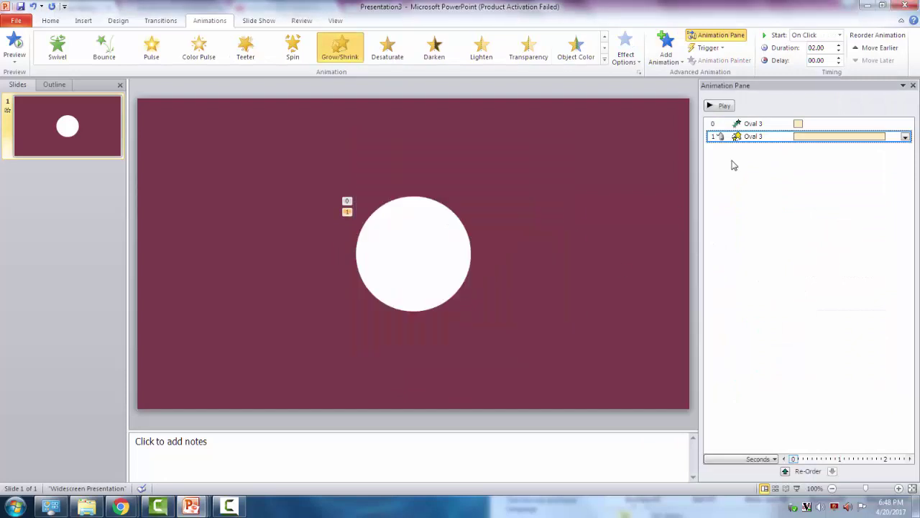
pyautogui.rightClick(754, 137)
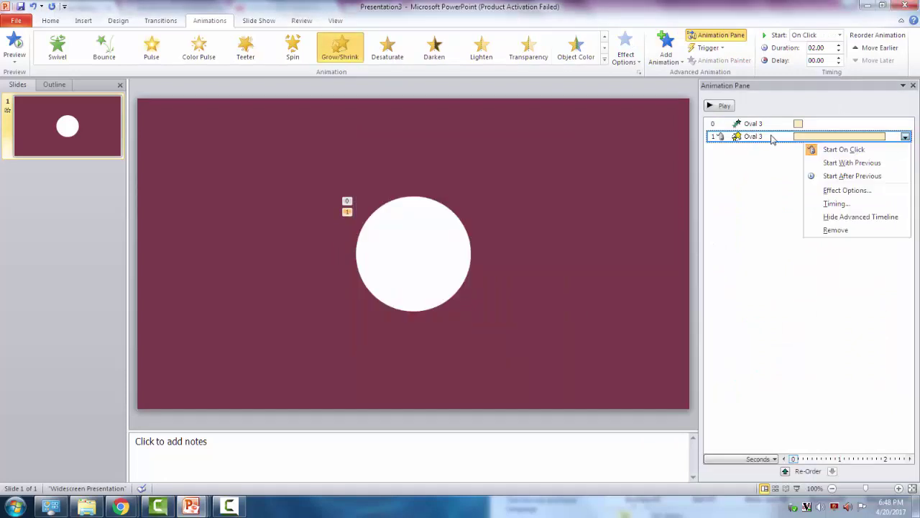
pyautogui.click(834, 191)
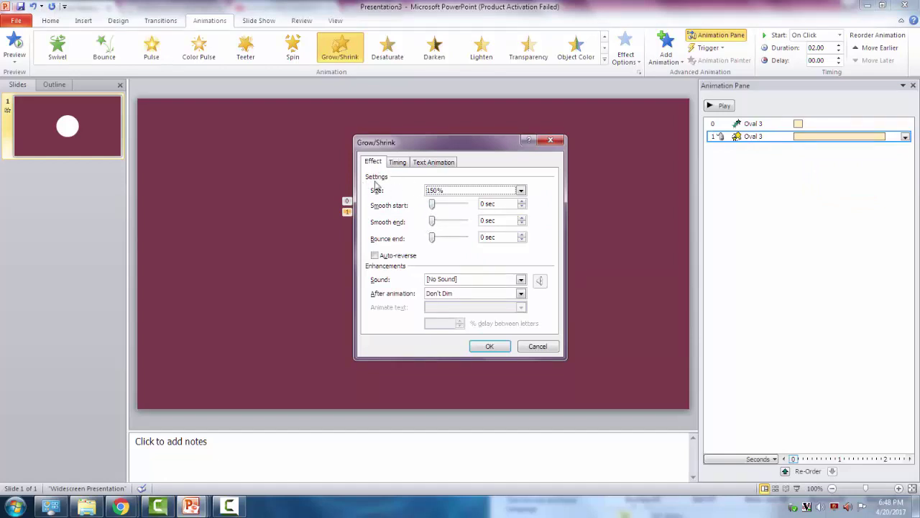
pyautogui.moveTo(432, 223); pyautogui.dragTo(469, 224)
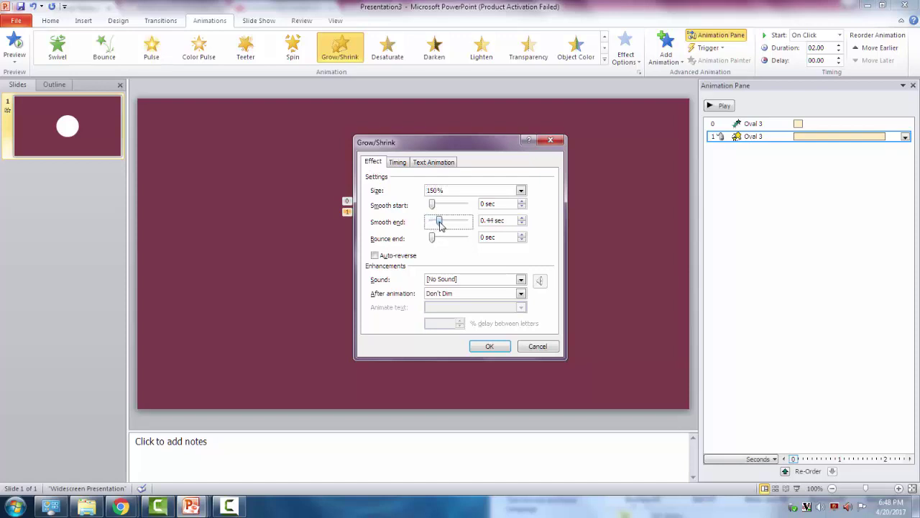
pyautogui.click(486, 222)
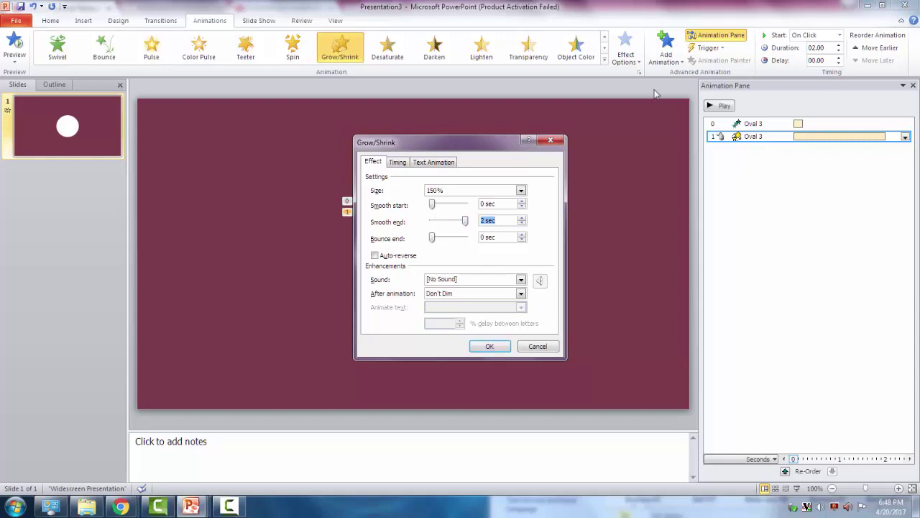
pyautogui.click(490, 347)
# Step: Make Grow/Shrink start With Previous and shorten it to 1 second, previewing each change
pyautogui.click(838, 36)
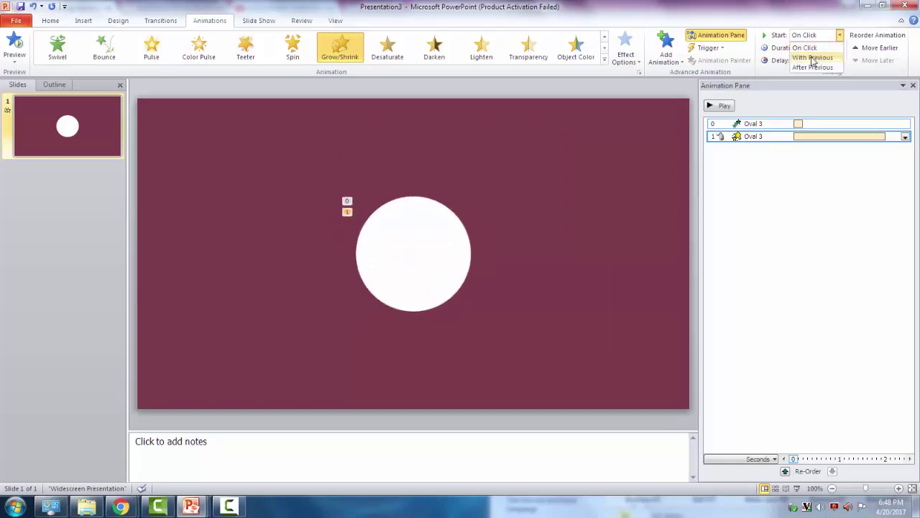
pyautogui.click(812, 57)
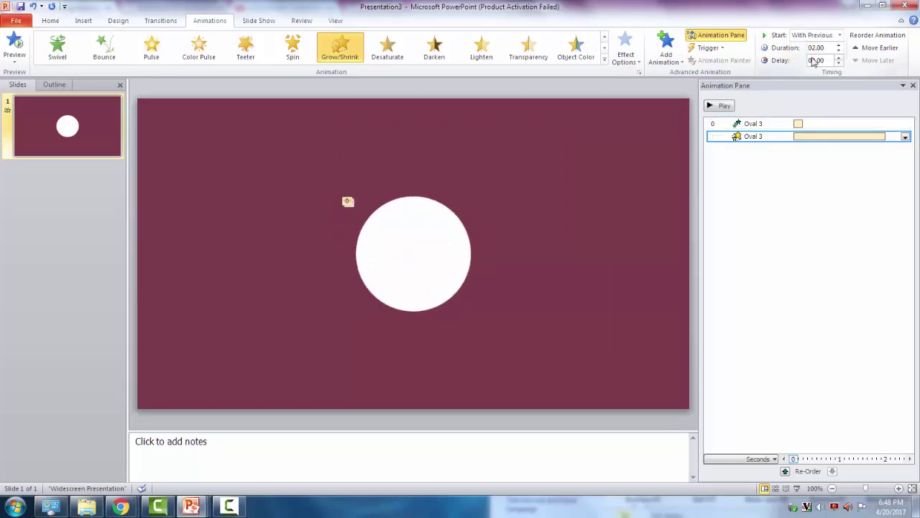
pyautogui.click(886, 136)
pyautogui.moveTo(887, 137); pyautogui.dragTo(857, 136)
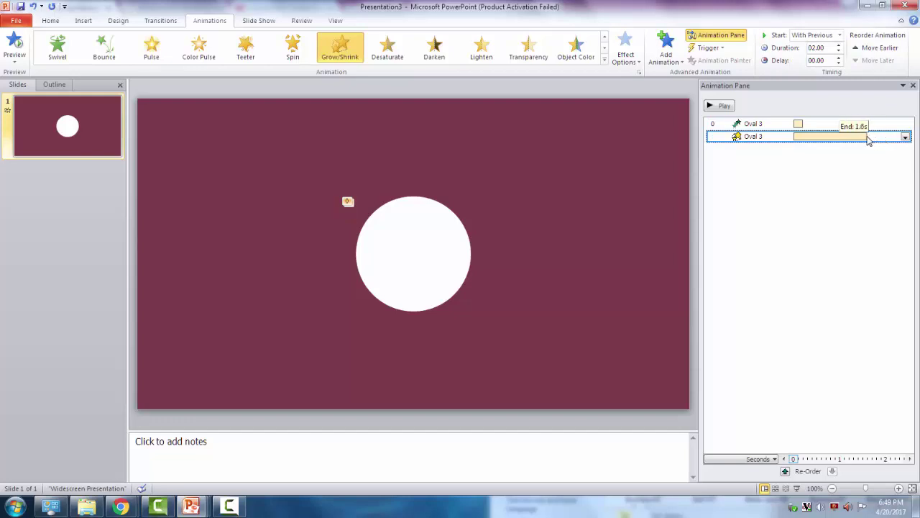
pyautogui.click(762, 124)
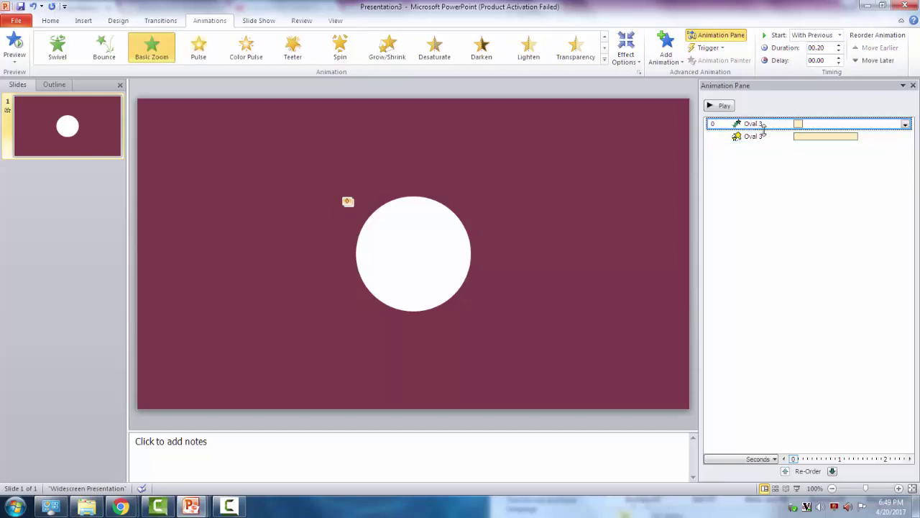
pyautogui.click(722, 106)
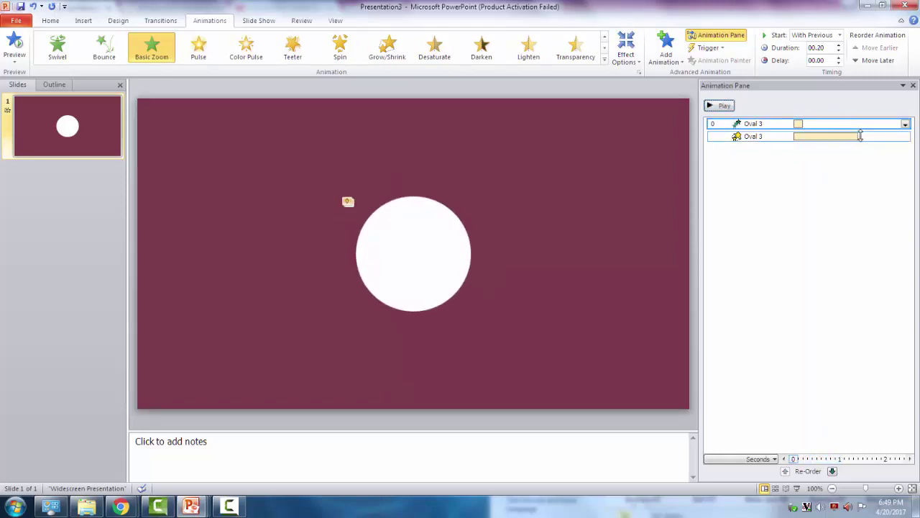
pyautogui.moveTo(858, 136); pyautogui.dragTo(849, 136)
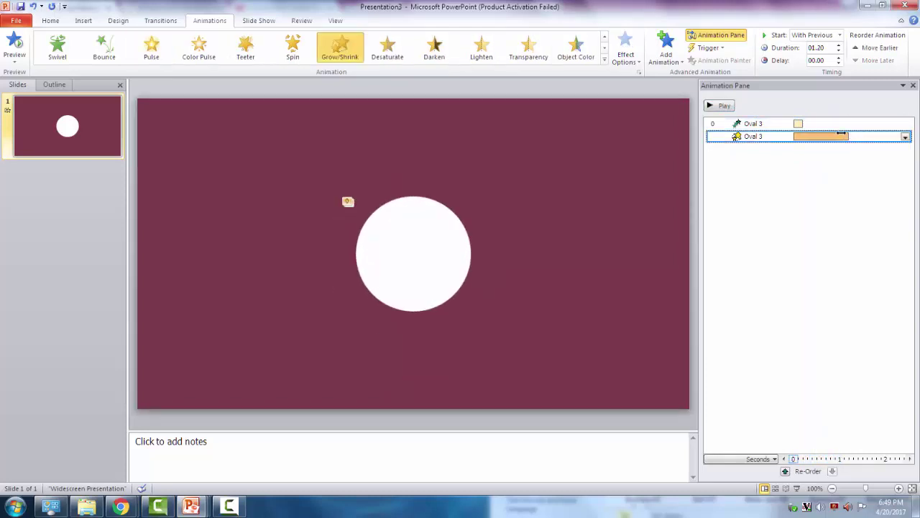
pyautogui.click(723, 105)
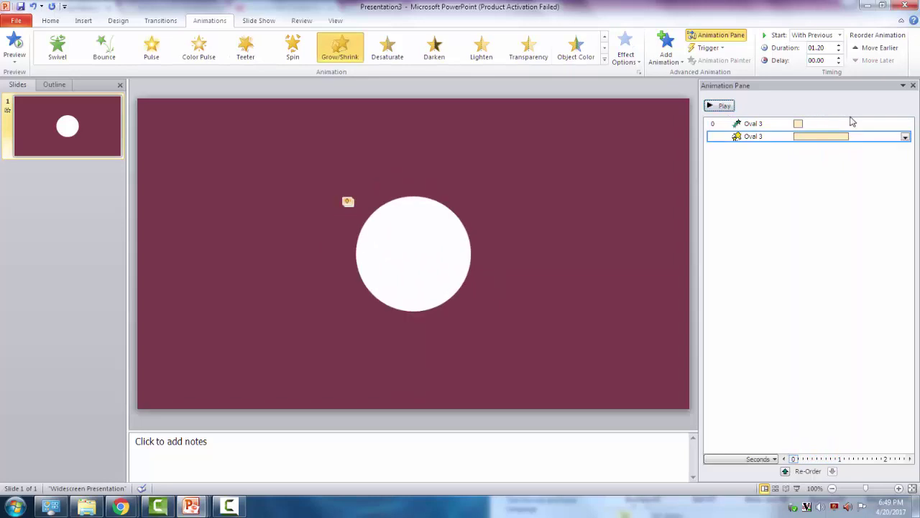
pyautogui.moveTo(849, 136); pyautogui.dragTo(839, 136)
pyautogui.click(721, 106)
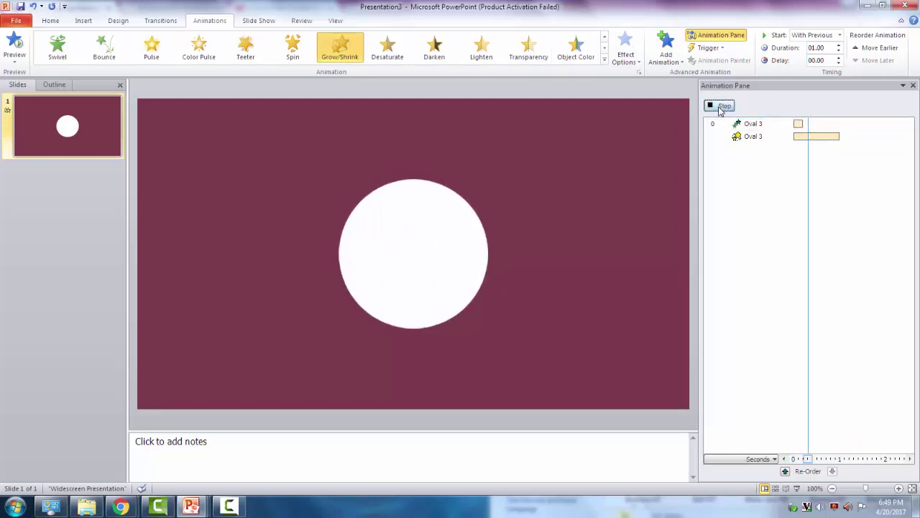
pyautogui.click(721, 106)
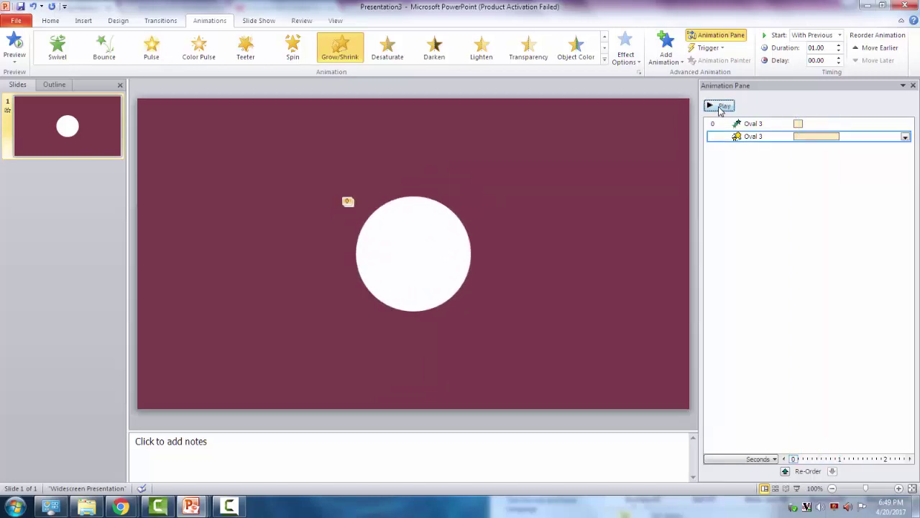
# Step: Duplicate the white circle with Ctrl+D and move the copy aside
pyautogui.click(423, 267)
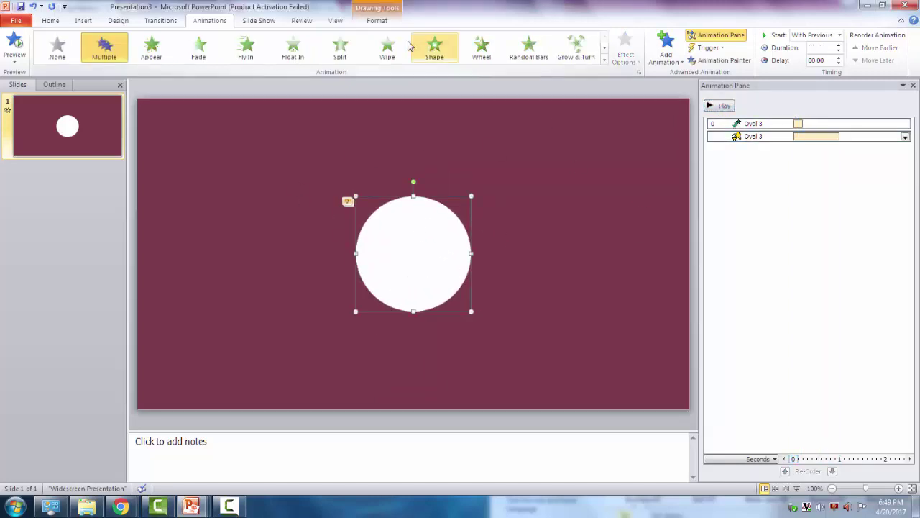
pyautogui.click(377, 20)
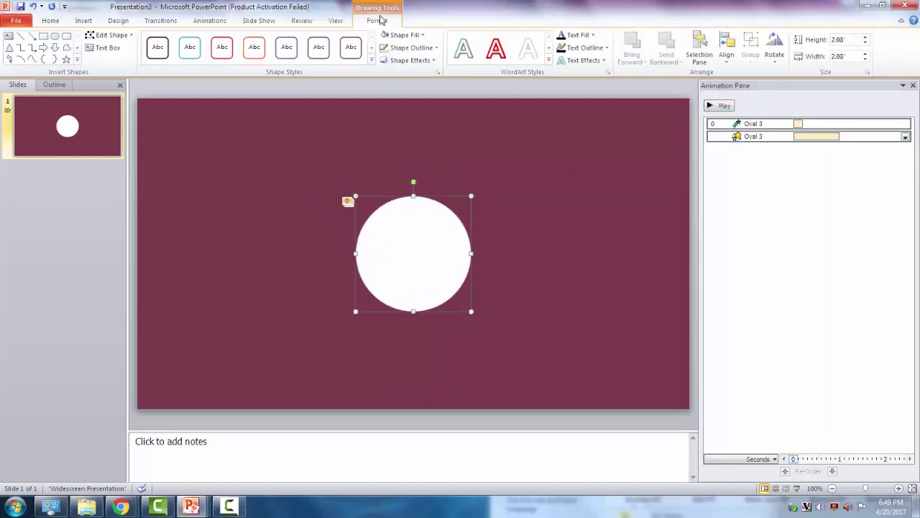
pyautogui.click(50, 20)
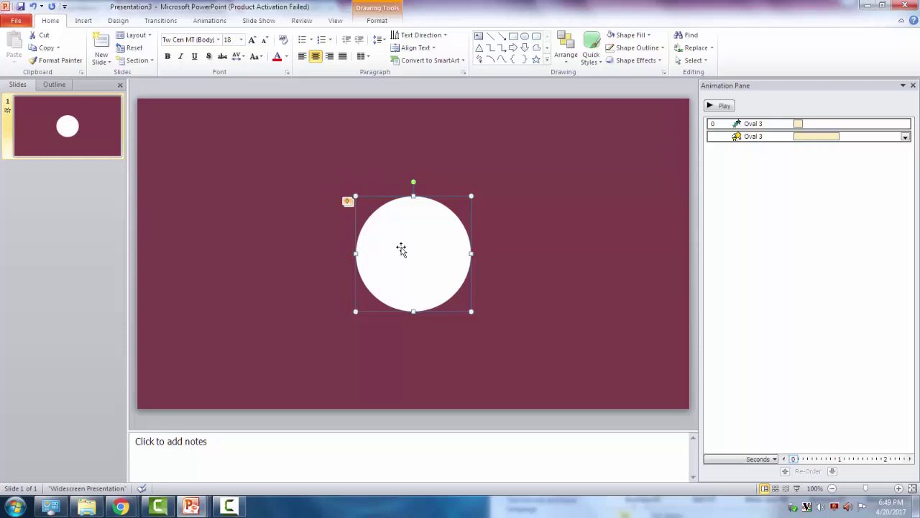
pyautogui.hotkey('ctrl', 'd')
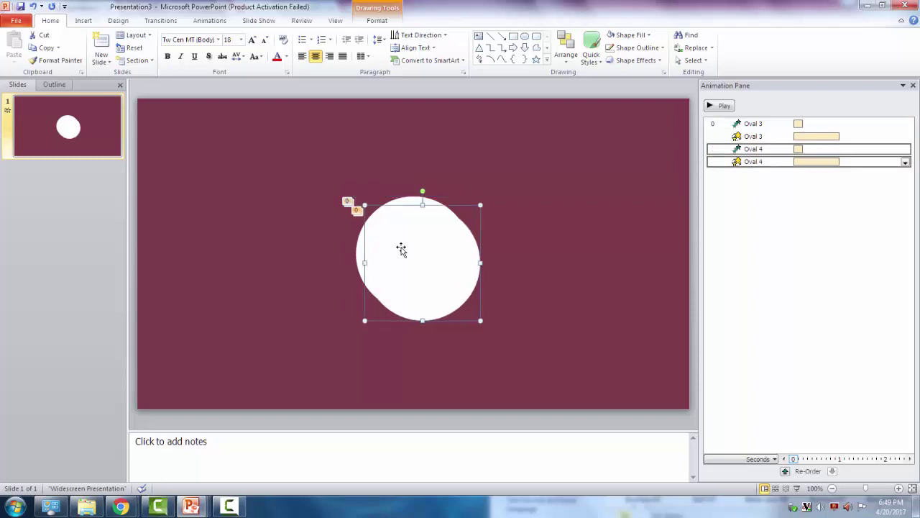
pyautogui.moveTo(425, 251)
pyautogui.mouseDown()
pyautogui.moveTo(261, 292)
pyautogui.moveTo(247, 282)
pyautogui.mouseUp()
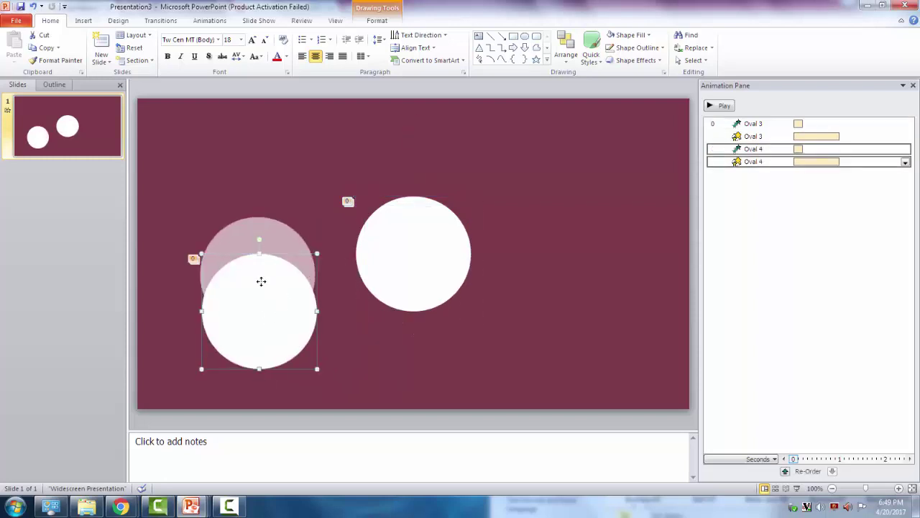
# Step: Align the copy, Oval 4, to the slide's centre and middle over the original
pyautogui.click(377, 20)
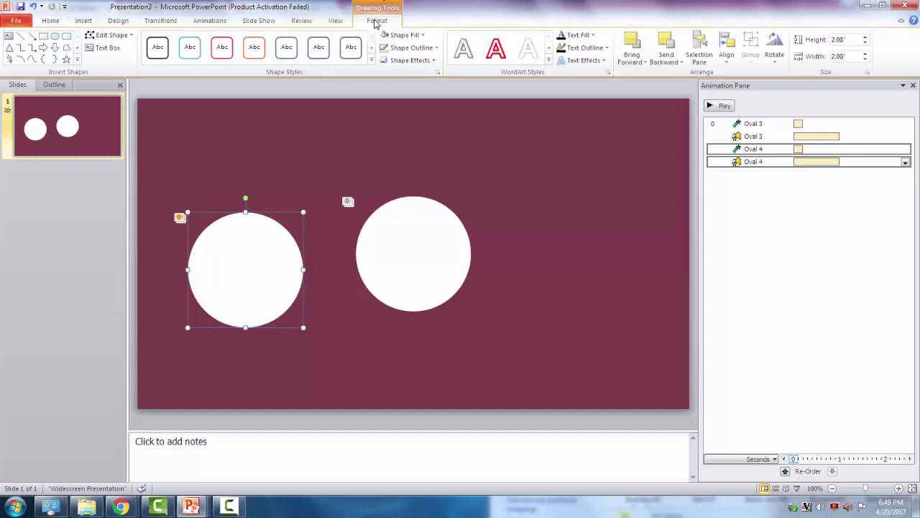
pyautogui.click(726, 50)
pyautogui.click(747, 74)
pyautogui.click(726, 51)
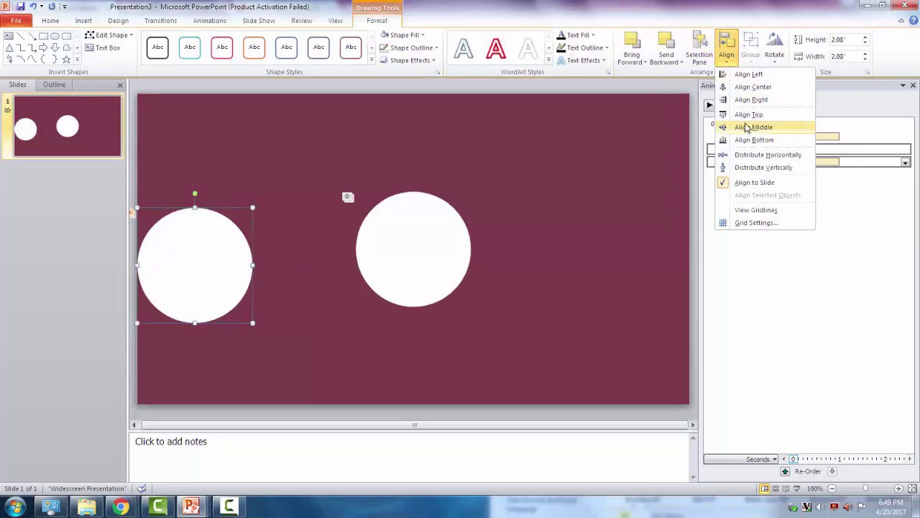
pyautogui.click(748, 87)
pyautogui.click(727, 50)
pyautogui.click(753, 126)
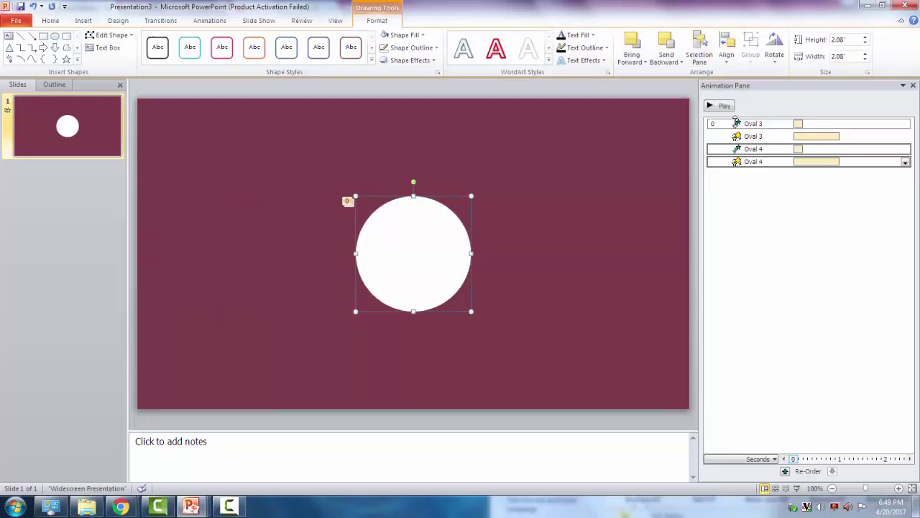
# Step: Set Oval 4's fill and outline to the maroon theme colour, hiding the white circle
pyautogui.click(408, 35)
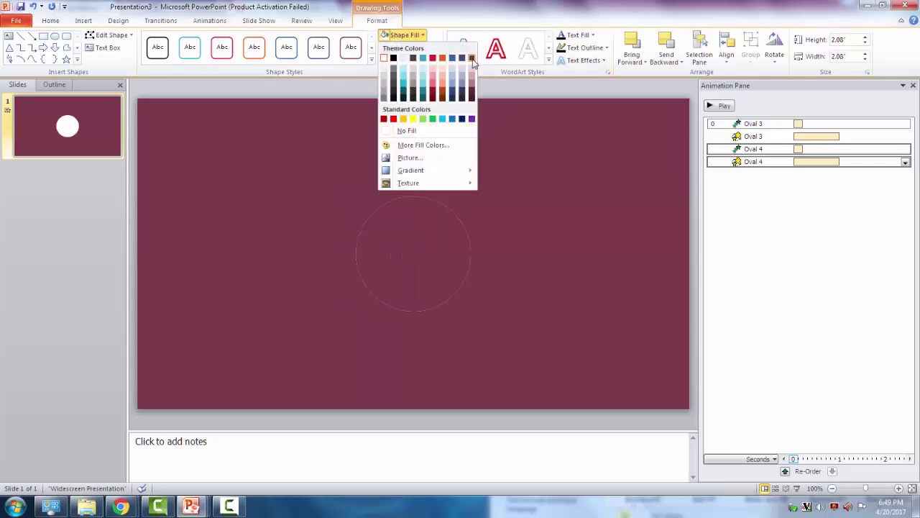
pyautogui.click(471, 58)
pyautogui.click(410, 48)
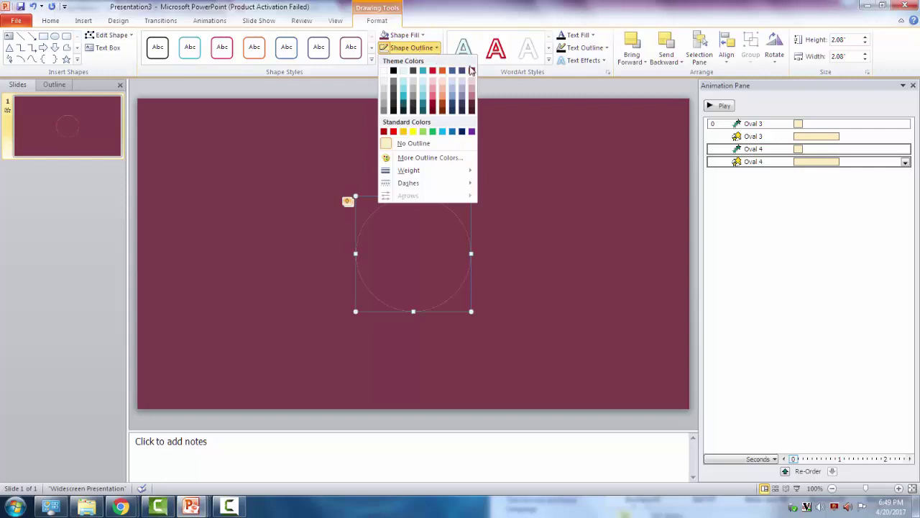
pyautogui.click(471, 70)
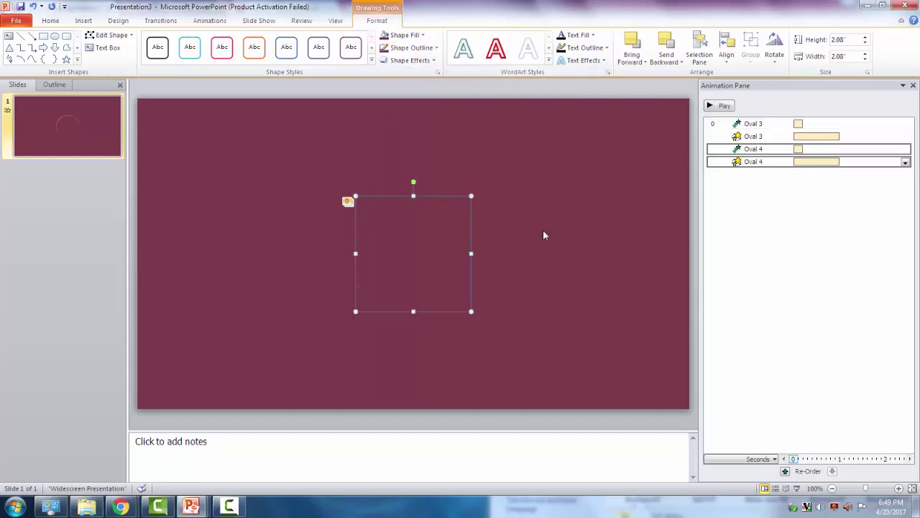
pyautogui.click(414, 251)
pyautogui.click(493, 236)
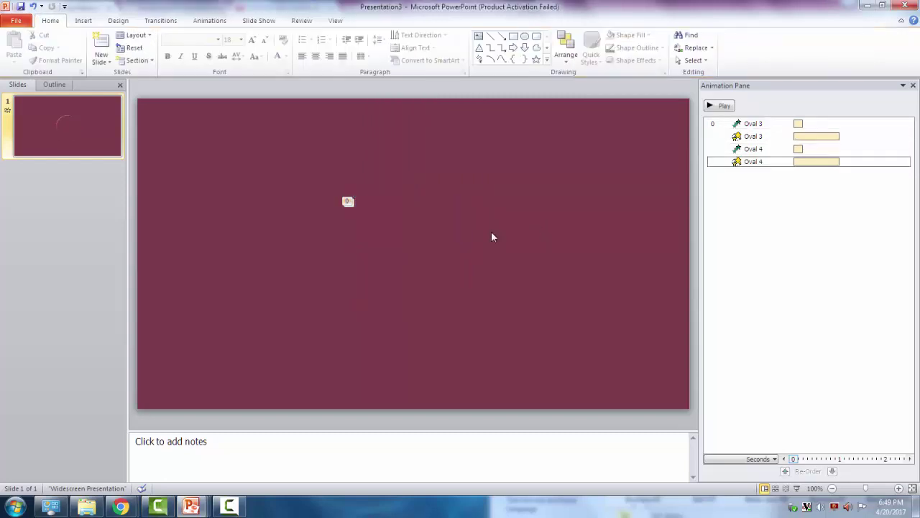
pyautogui.click(420, 244)
pyautogui.click(538, 235)
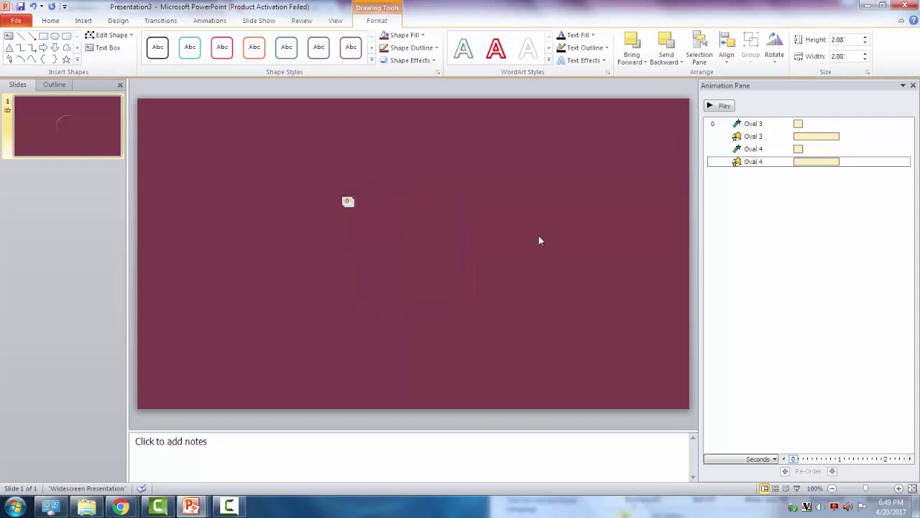
pyautogui.click(424, 258)
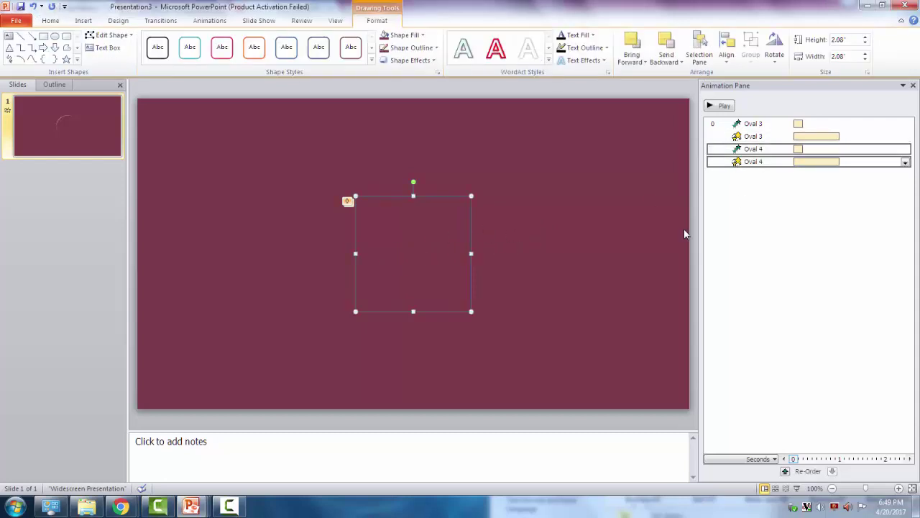
pyautogui.click(480, 311)
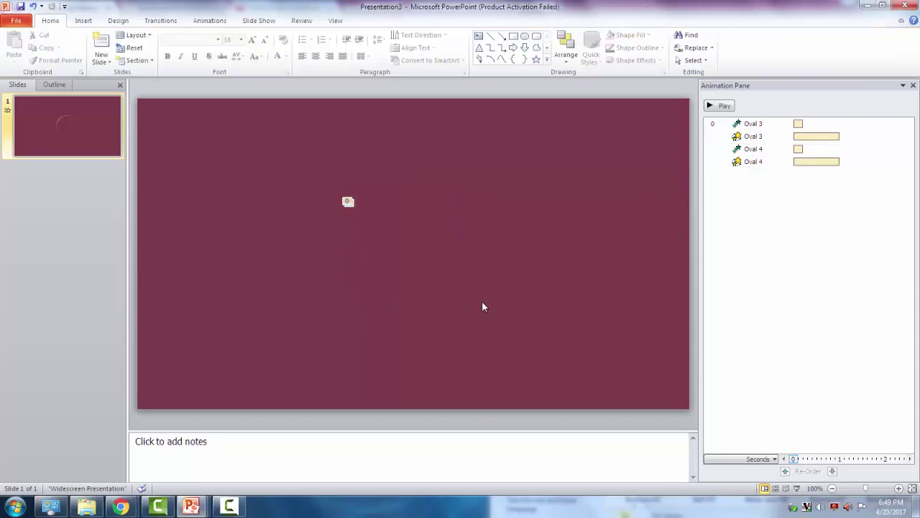
# Step: Drag Oval 4's entrance and emphasis timing bars slightly right, so both start after Oval 3's
pyautogui.click(432, 247)
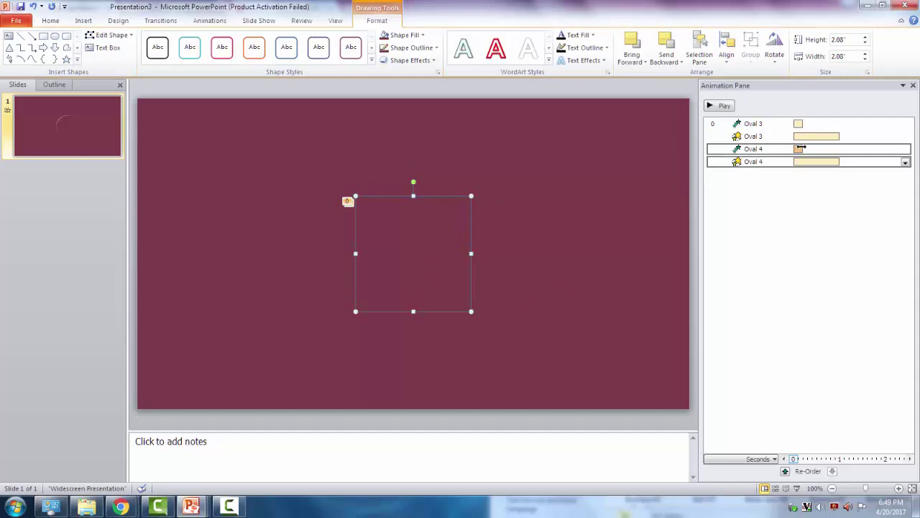
pyautogui.moveTo(801, 147); pyautogui.dragTo(813, 149)
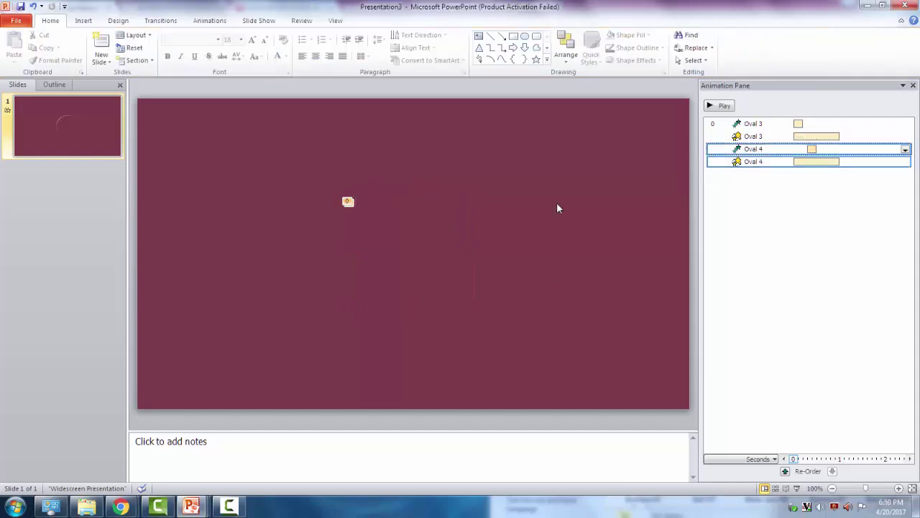
pyautogui.click(433, 237)
pyautogui.moveTo(811, 161); pyautogui.dragTo(824, 162)
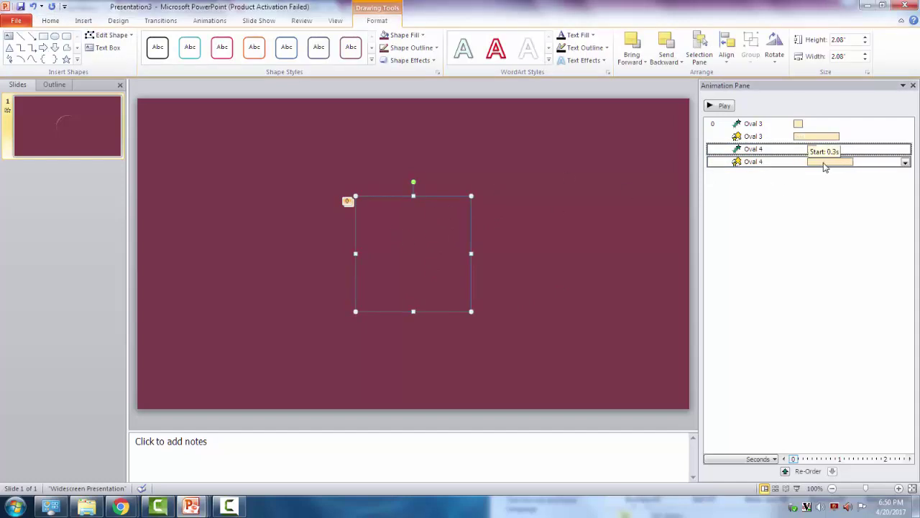
pyautogui.click(454, 258)
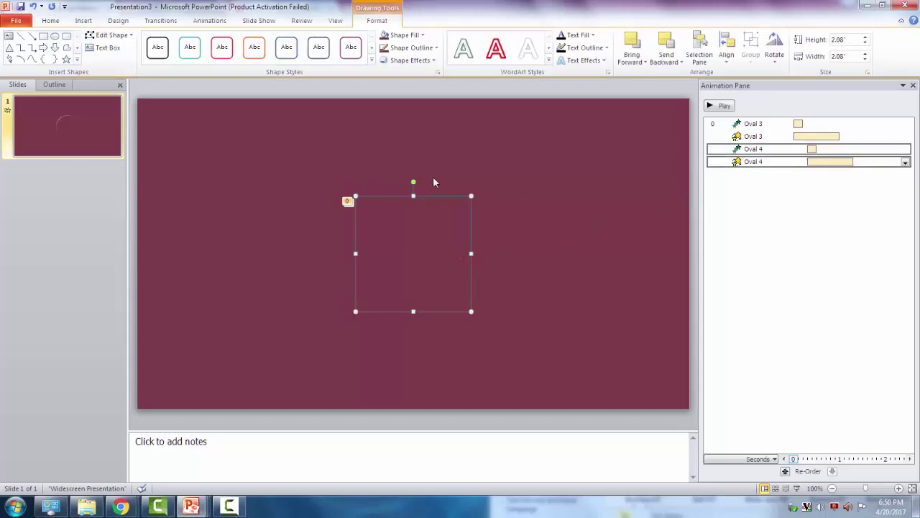
pyautogui.click(524, 166)
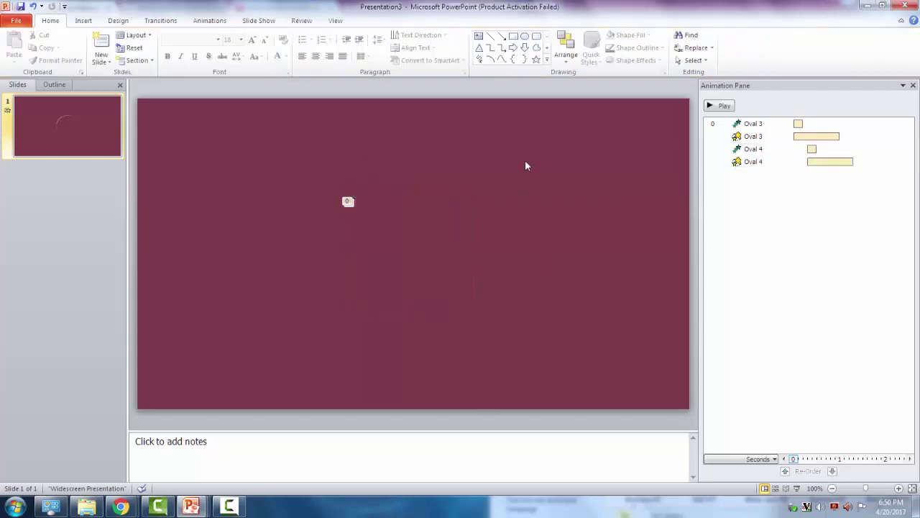
# Step: Preview the ring burst, pull Oval 4's timing slightly earlier, and run the full-screen slide show
pyautogui.click(720, 106)
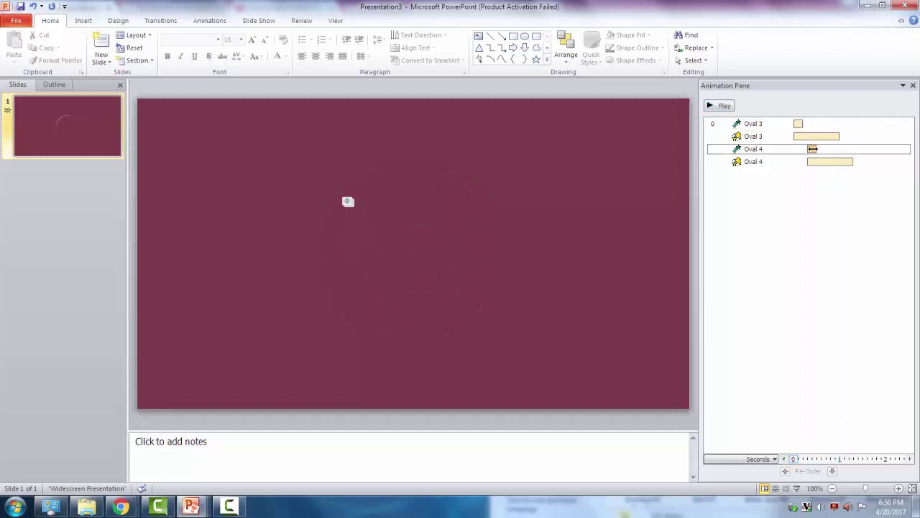
pyautogui.moveTo(813, 149); pyautogui.dragTo(815, 161)
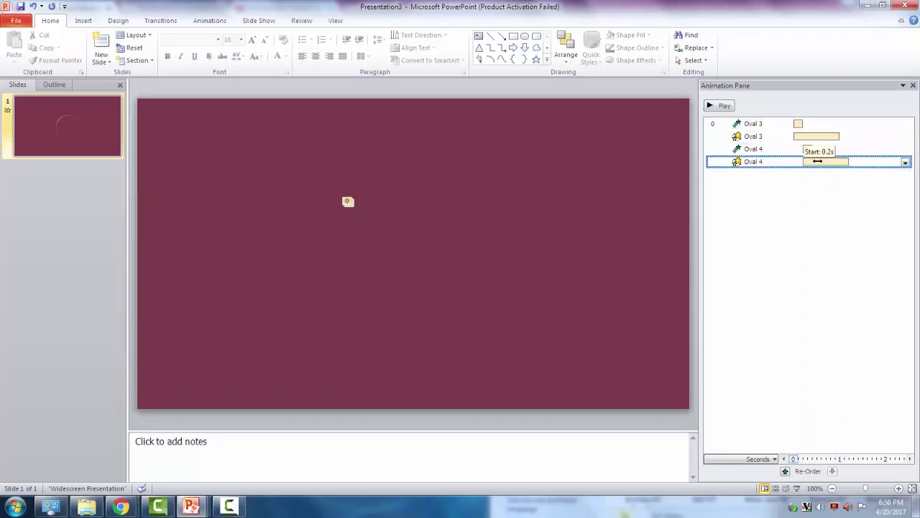
pyautogui.click(721, 107)
pyautogui.click(722, 107)
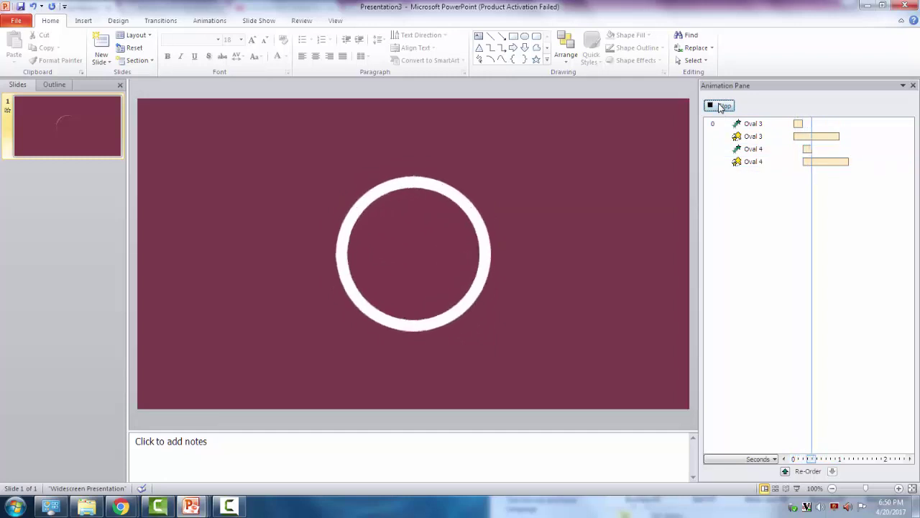
pyautogui.click(721, 107)
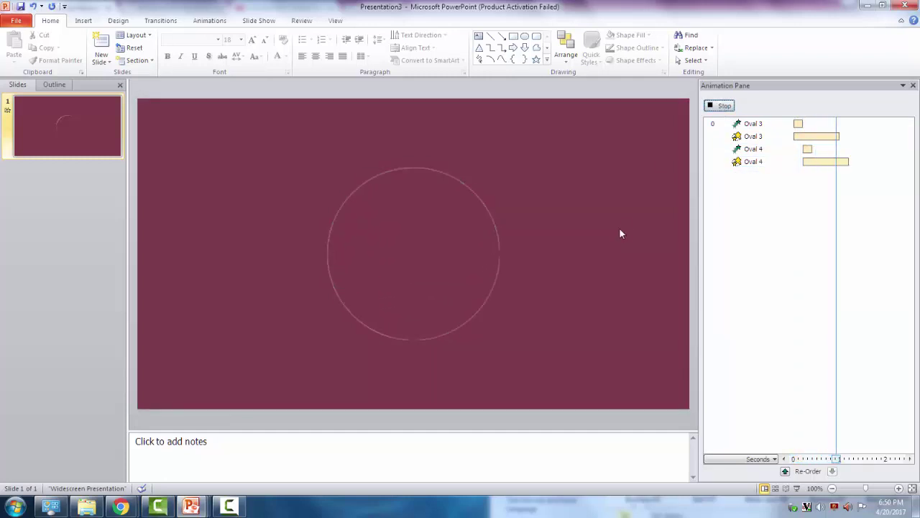
pyautogui.click(797, 489)
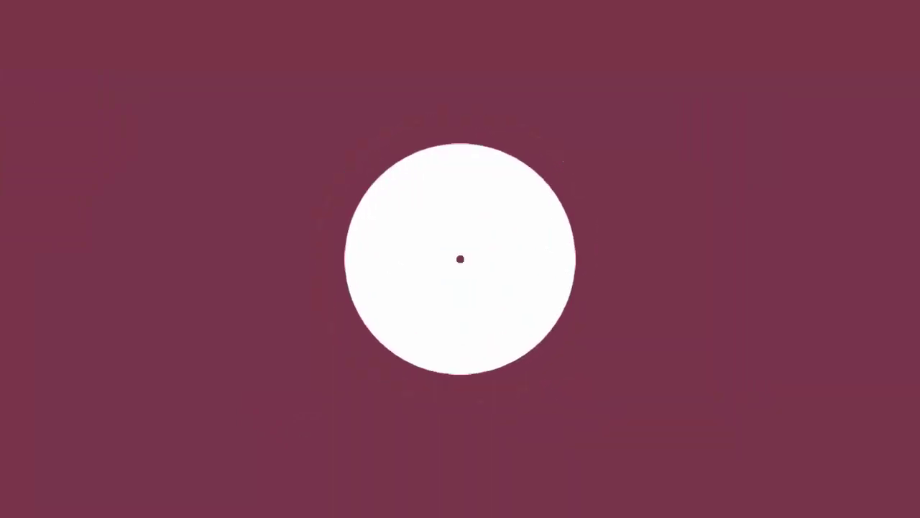
# Step: Give the hidden copy circle a thicker Shape Outline weight and preview the animation
pyautogui.press('Escape')
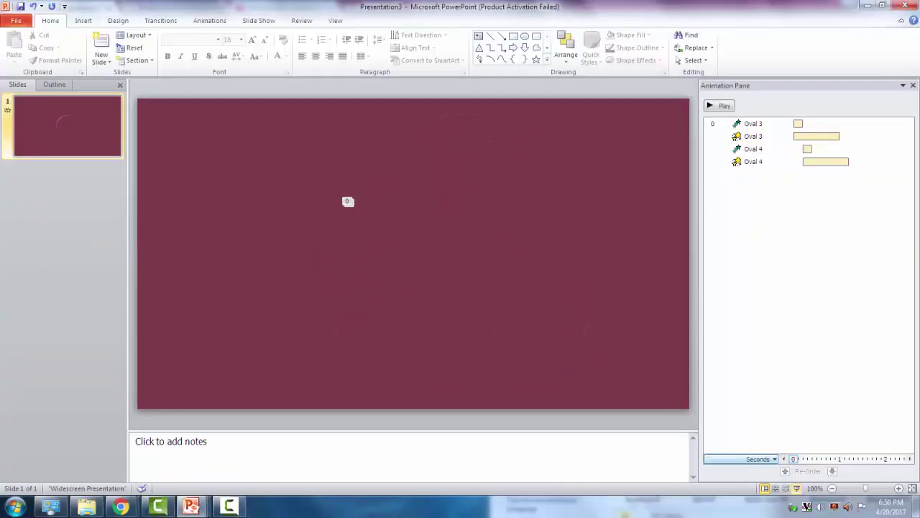
pyautogui.click(414, 251)
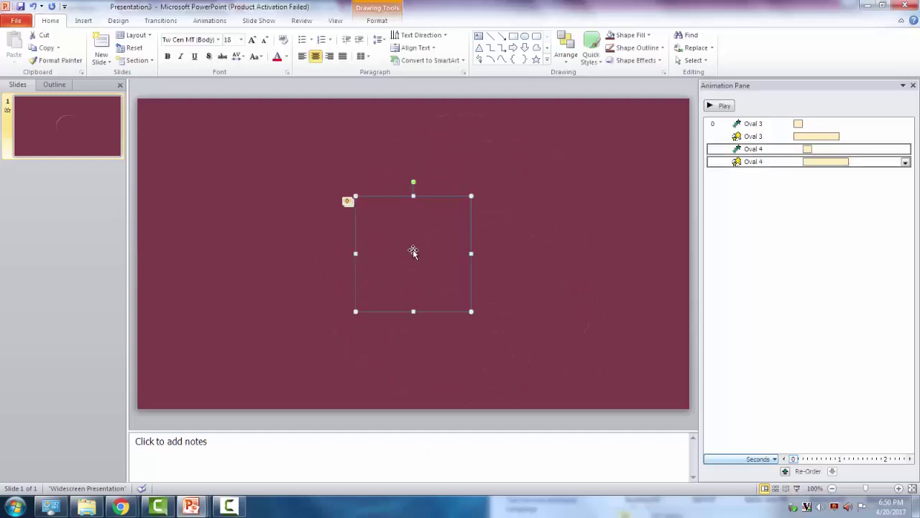
pyautogui.click(376, 21)
pyautogui.click(411, 47)
pyautogui.moveTo(409, 170)
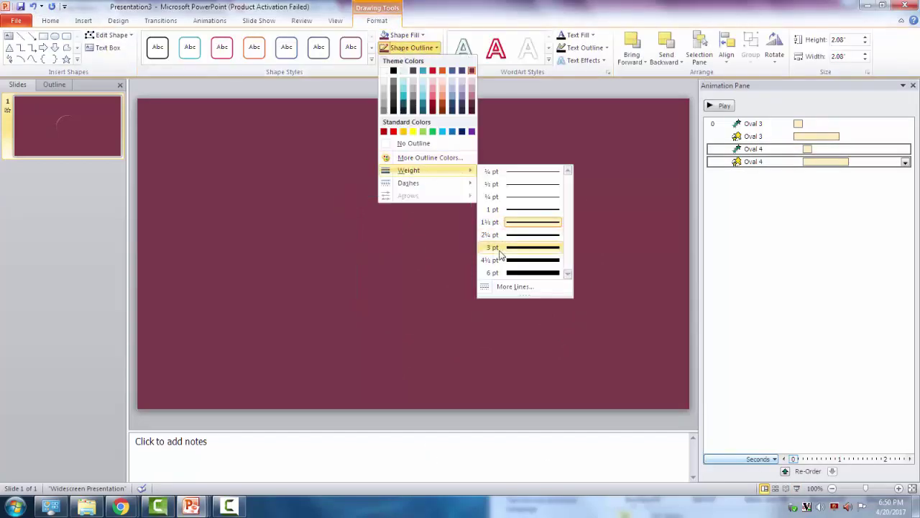
pyautogui.click(532, 253)
pyautogui.click(721, 106)
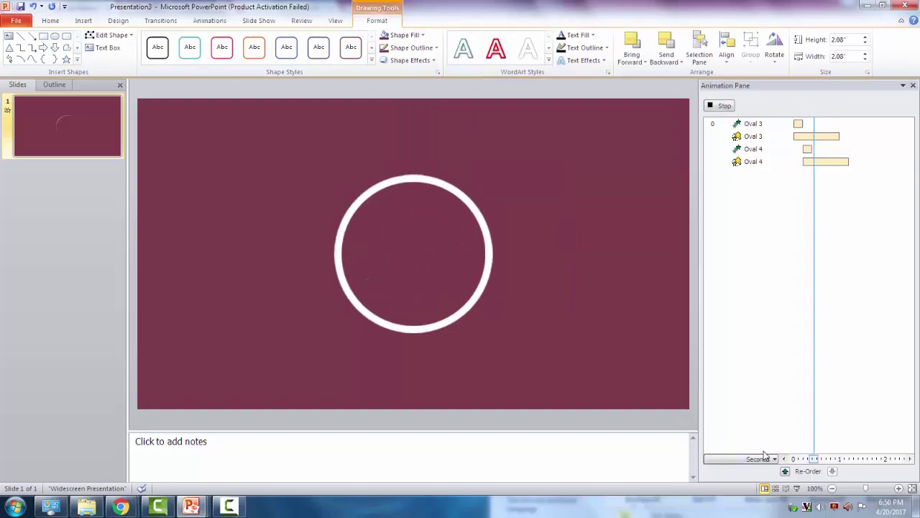
# Step: Check the ring burst in a full-screen slide show, then bring the YouTube tutorial back
pyautogui.click(797, 488)
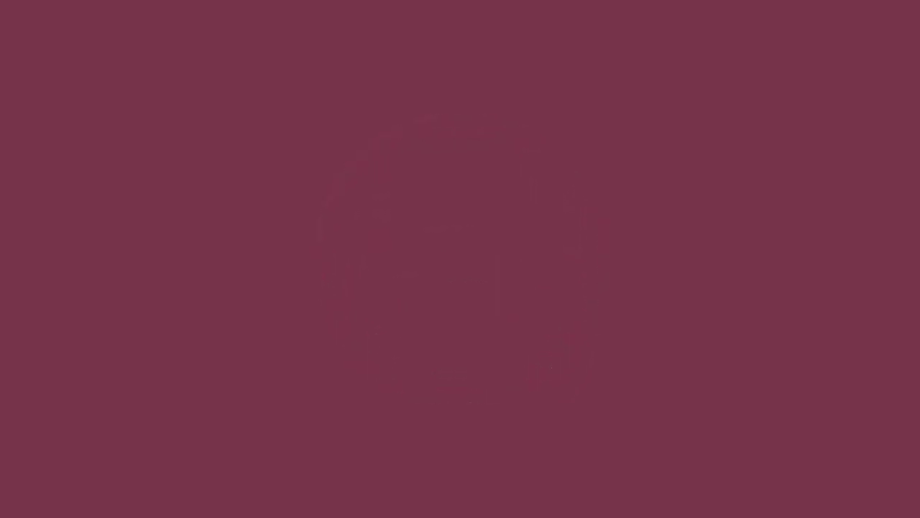
pyautogui.press('Escape')
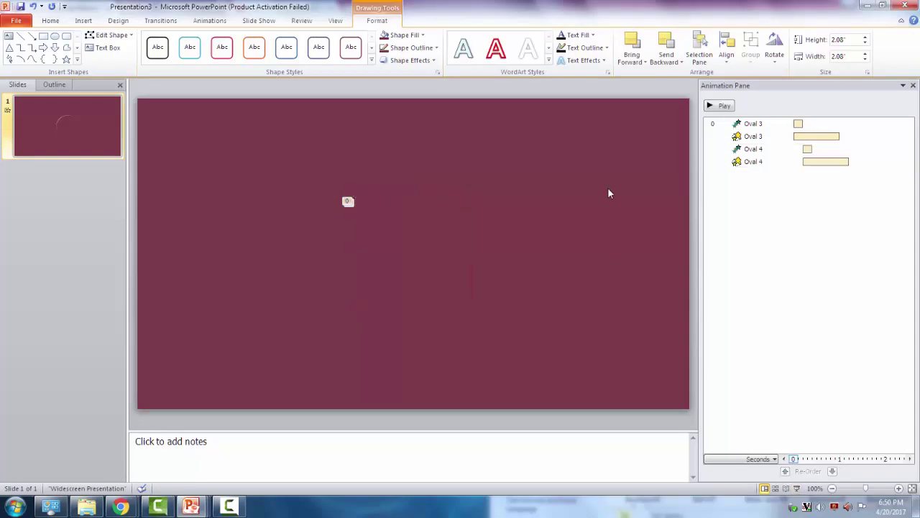
pyautogui.rightClick(584, 197)
pyautogui.click(548, 176)
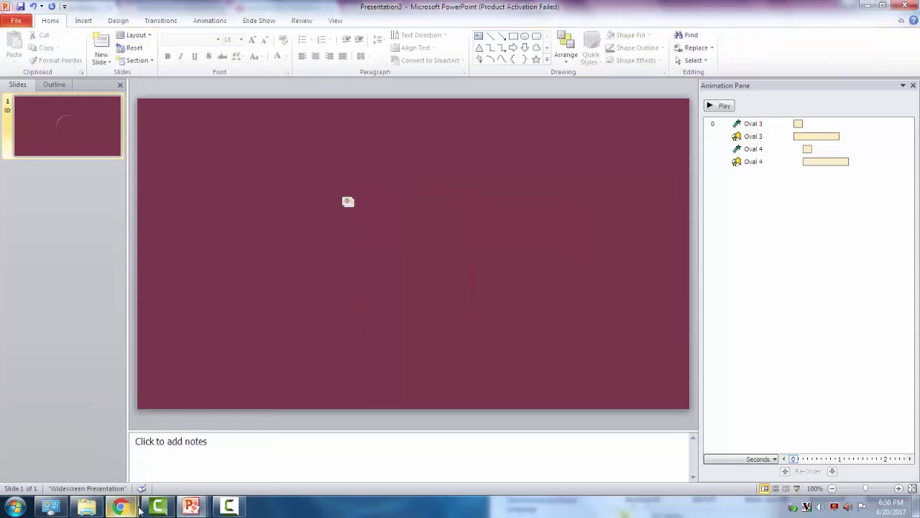
pyautogui.moveTo(121, 506)
pyautogui.click(196, 474)
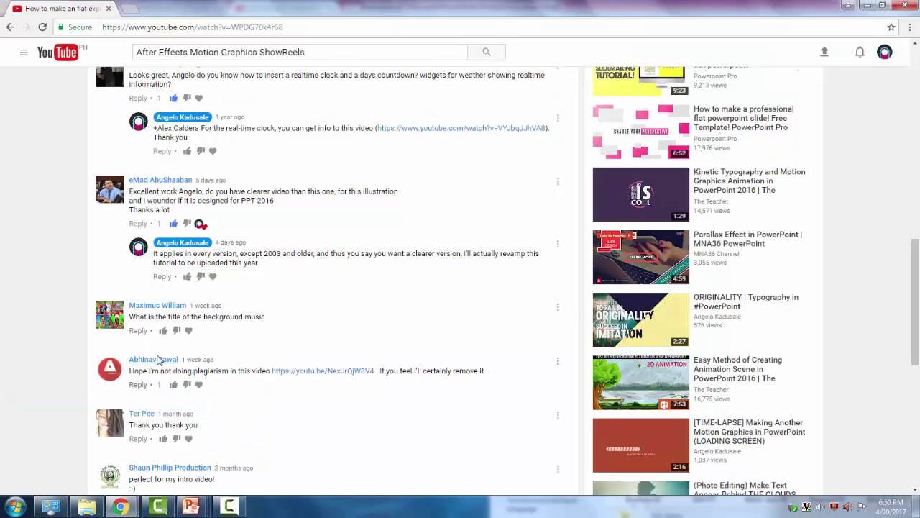
# Step: Open the flat-explosions tutorial linked in a comment and scrub it back to its title card
pyautogui.click(304, 372)
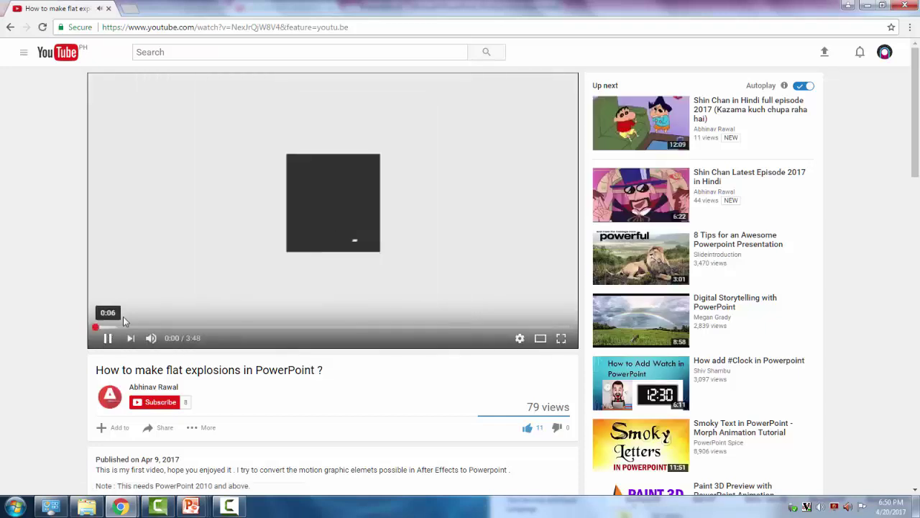
pyautogui.click(129, 328)
pyautogui.click(115, 328)
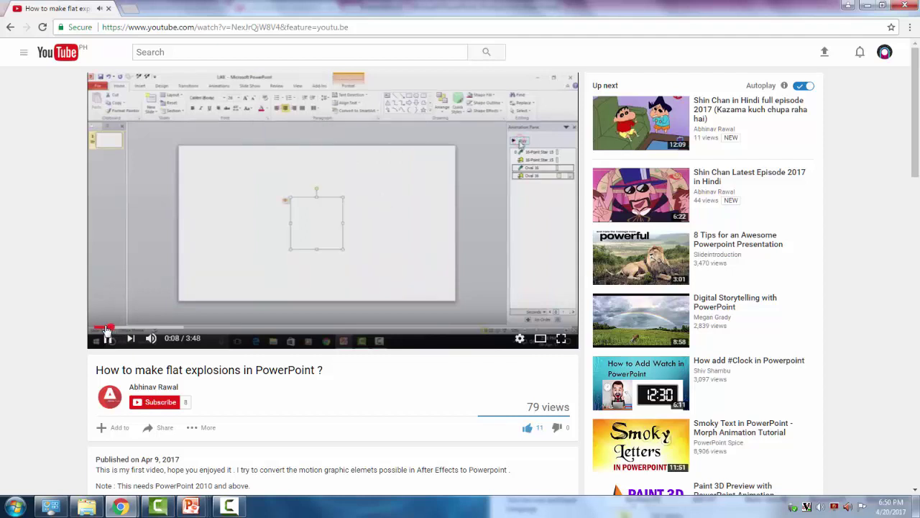
pyautogui.click(100, 328)
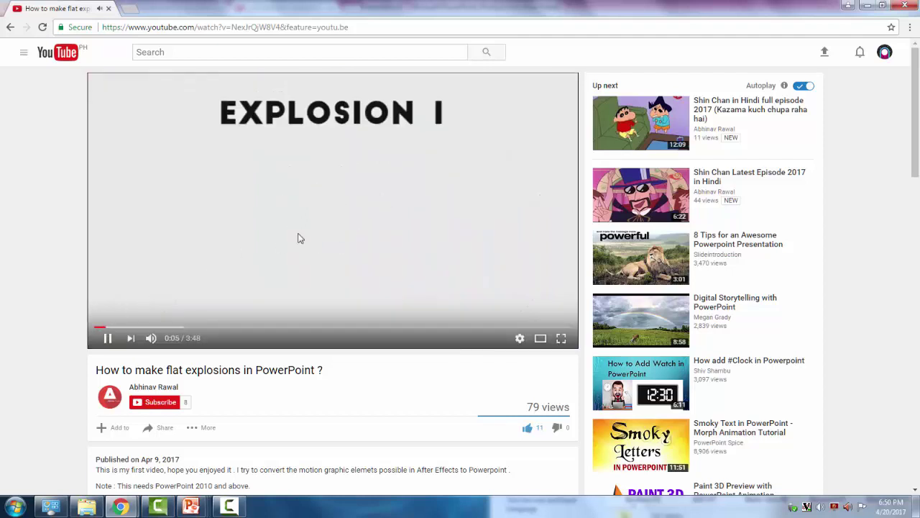
pyautogui.click(98, 328)
# Step: Replay the tutorial from 0:00 and pause it at 0:05 on the 'EXPLOSION I' title
pyautogui.click(149, 290)
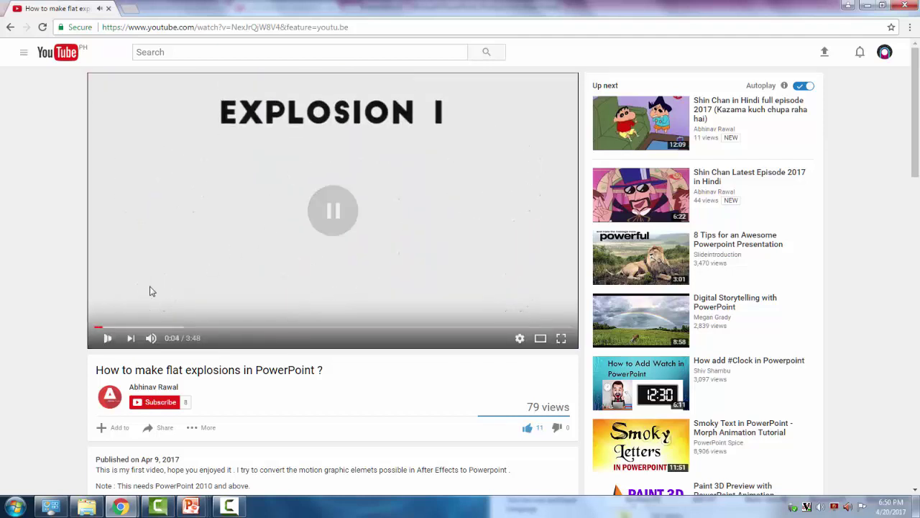
pyautogui.click(104, 328)
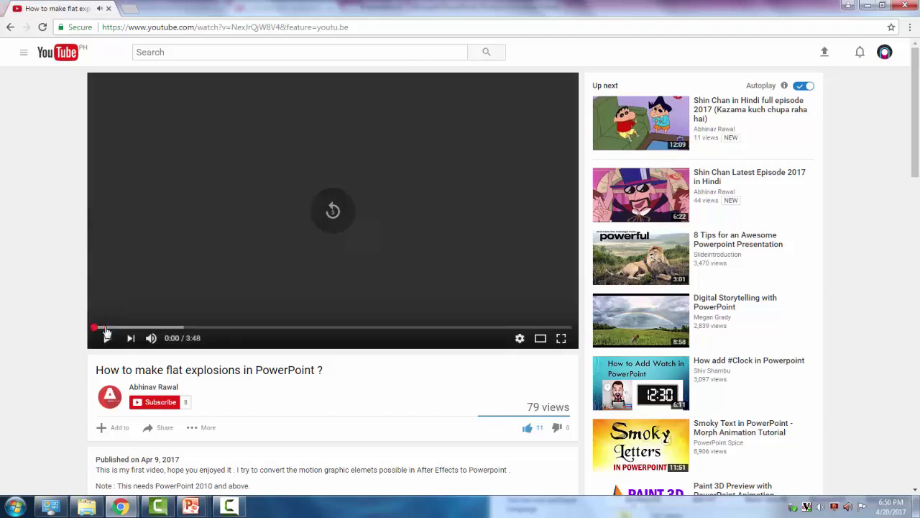
pyautogui.click(229, 223)
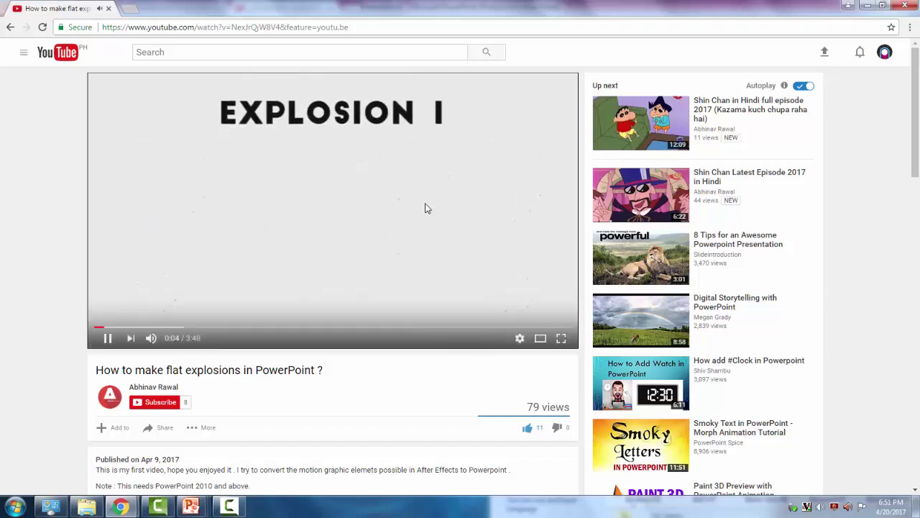
pyautogui.click(396, 268)
pyautogui.scroll(-1, 388, 306)
pyautogui.scroll(-1, 370, 316)
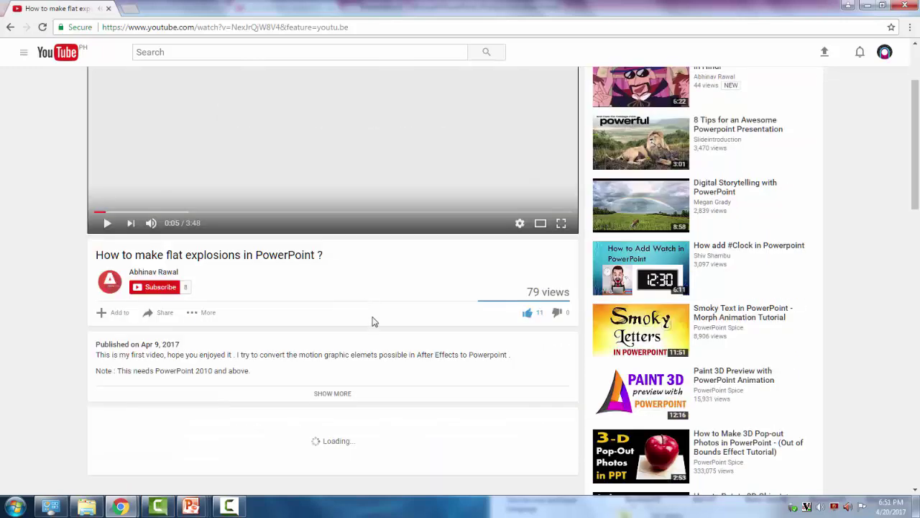
pyautogui.scroll(2, 348, 291)
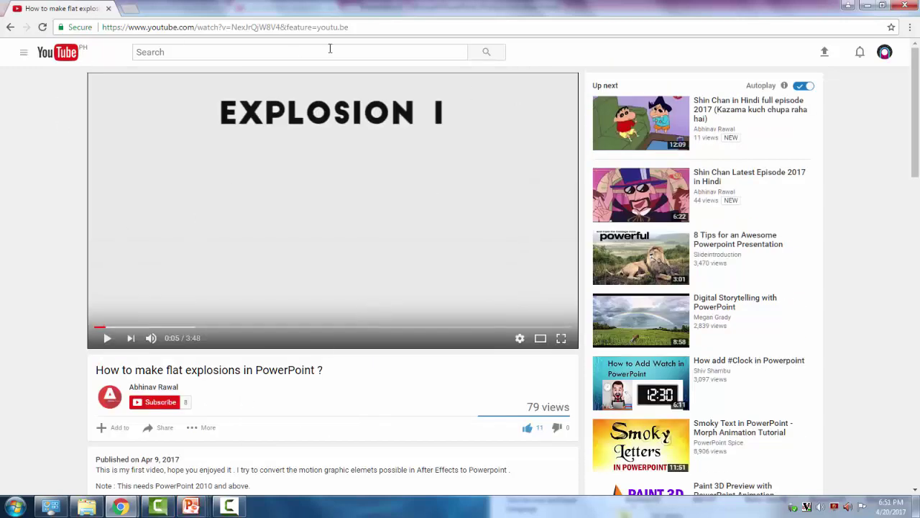
pyautogui.moveTo(191, 506)
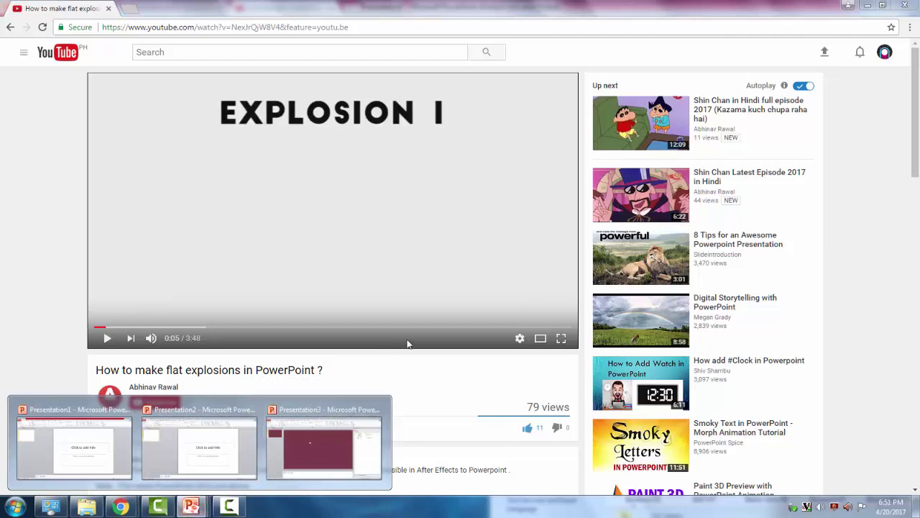
# Step: Back in Presentation3, duplicate slide 1 with Ctrl+D
pyautogui.click(319, 445)
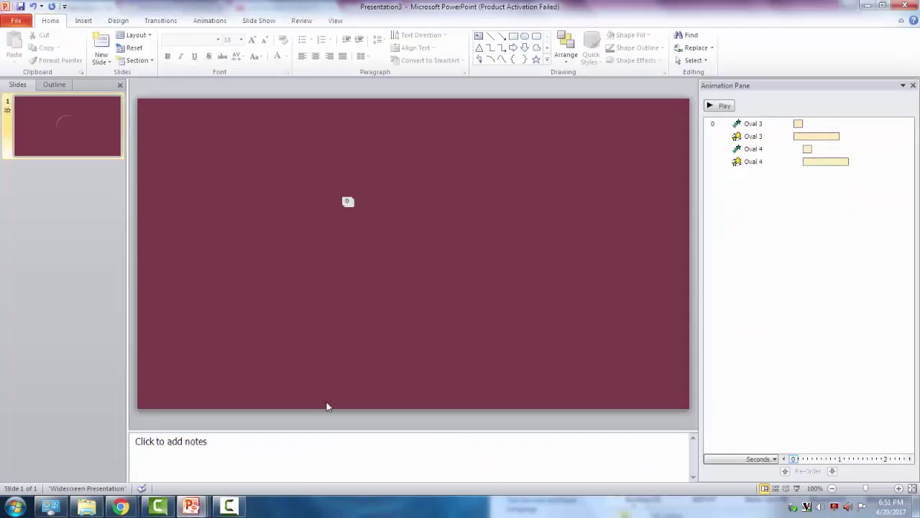
pyautogui.click(70, 207)
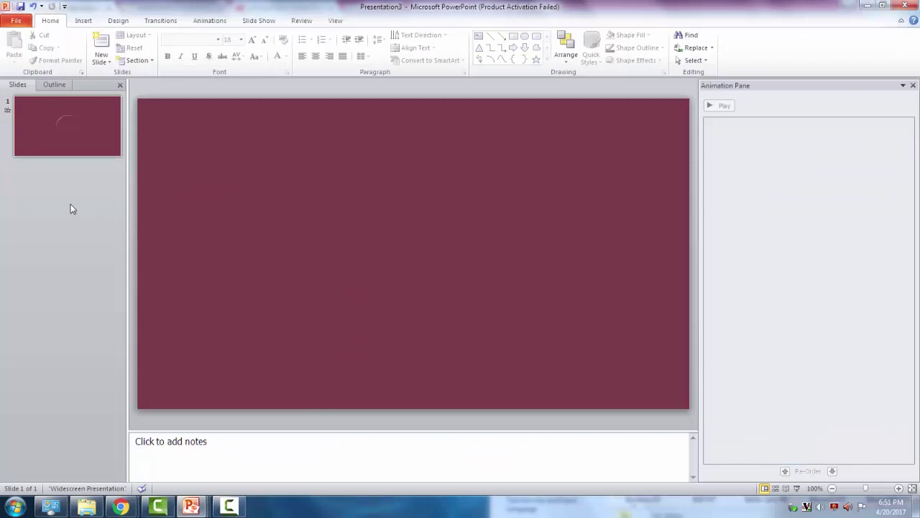
pyautogui.click(74, 155)
pyautogui.hotkey('ctrl', 'd')
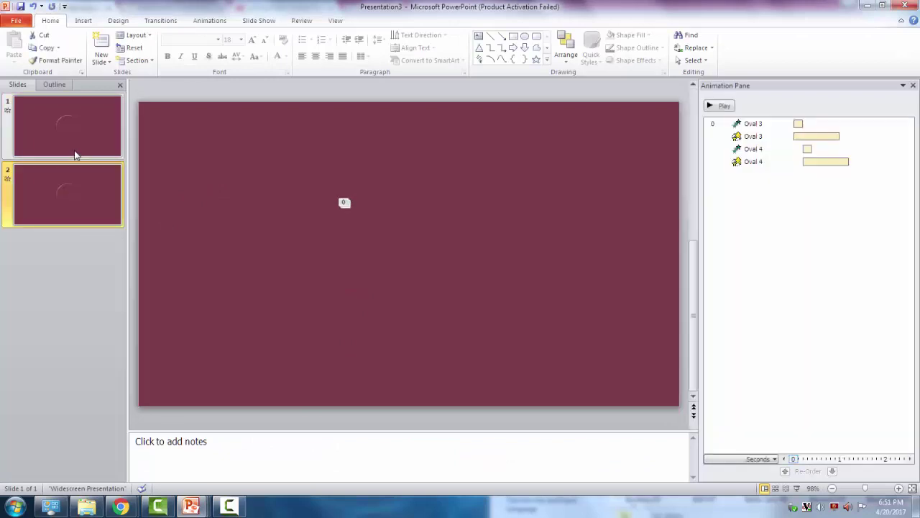
# Step: Change slide 2's background from maroon to dark gray via Format Background
pyautogui.rightClick(299, 135)
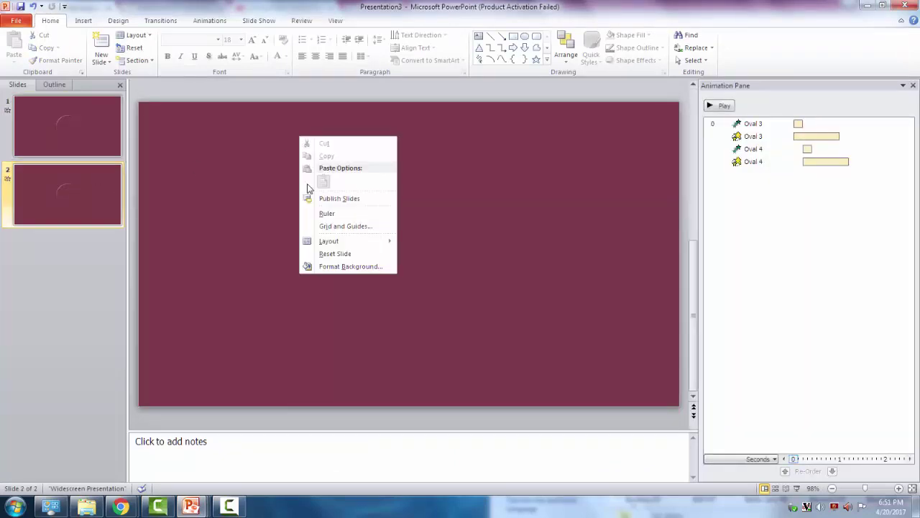
pyautogui.click(335, 266)
pyautogui.click(454, 227)
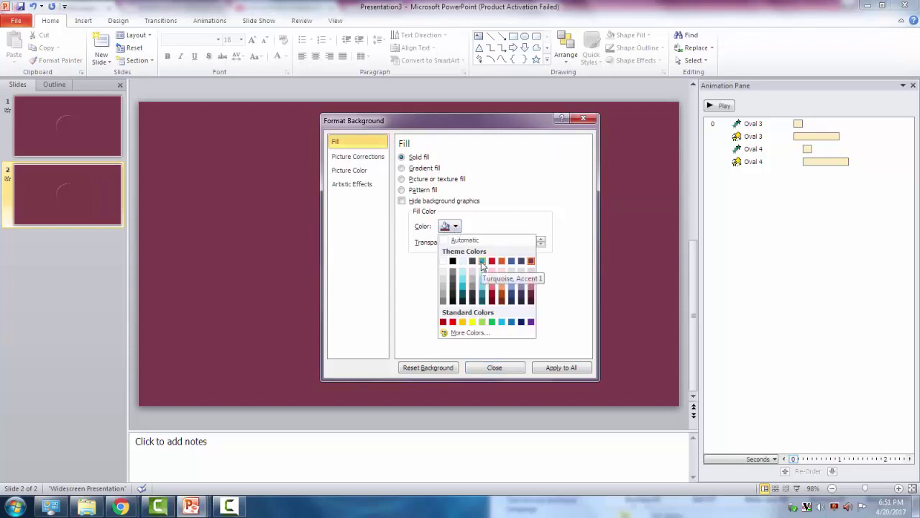
pyautogui.click(482, 262)
pyautogui.click(450, 227)
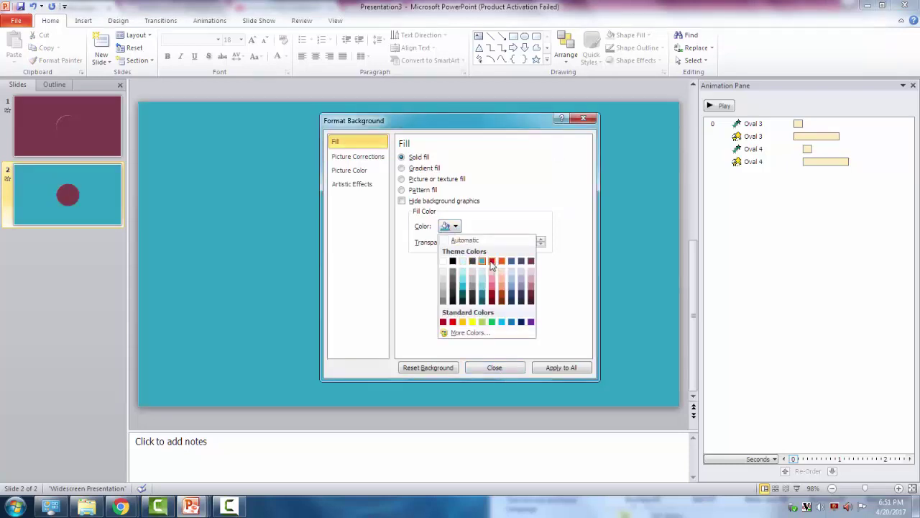
pyautogui.click(492, 262)
pyautogui.click(453, 227)
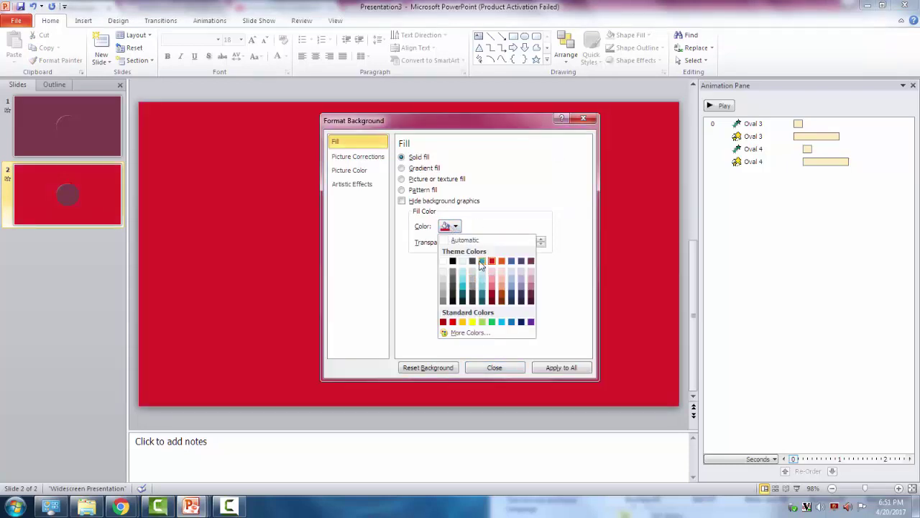
pyautogui.click(472, 261)
pyautogui.click(511, 368)
# Step: Remove the maroon circle's solid fill using Shape Fill
pyautogui.click(419, 244)
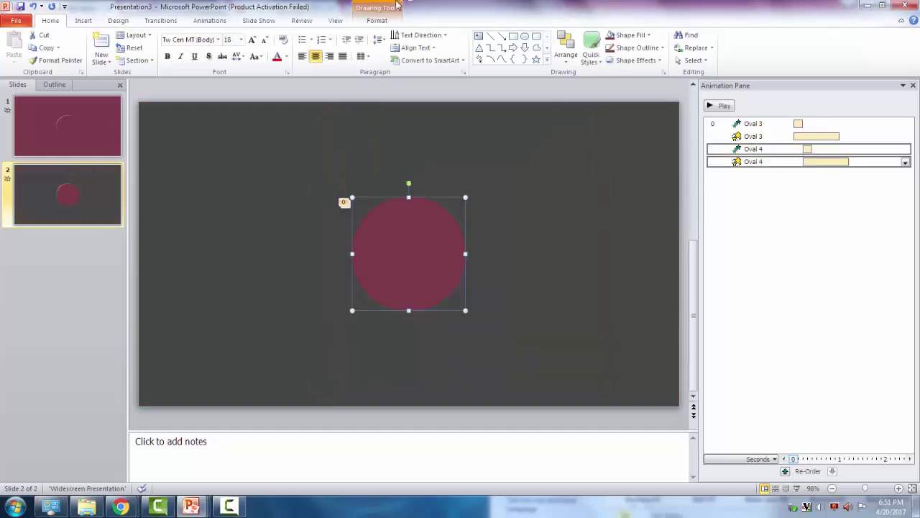
pyautogui.click(374, 18)
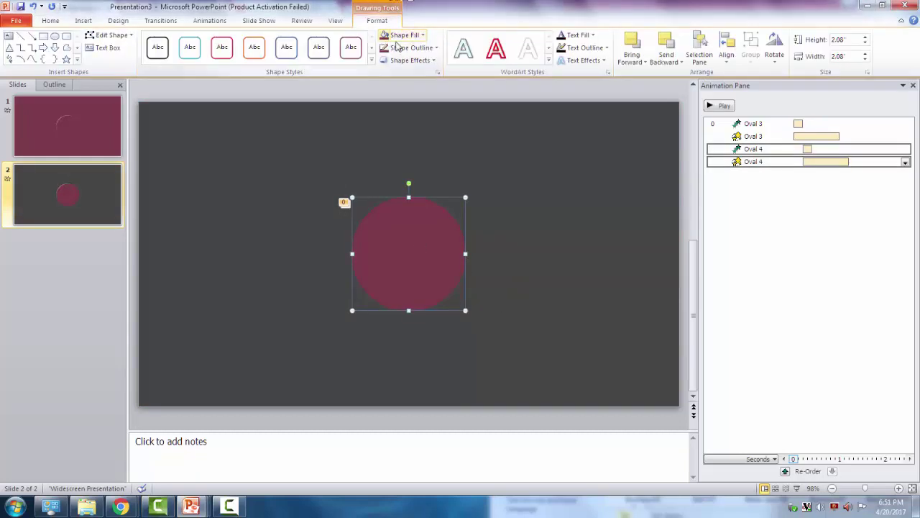
pyautogui.click(280, 142)
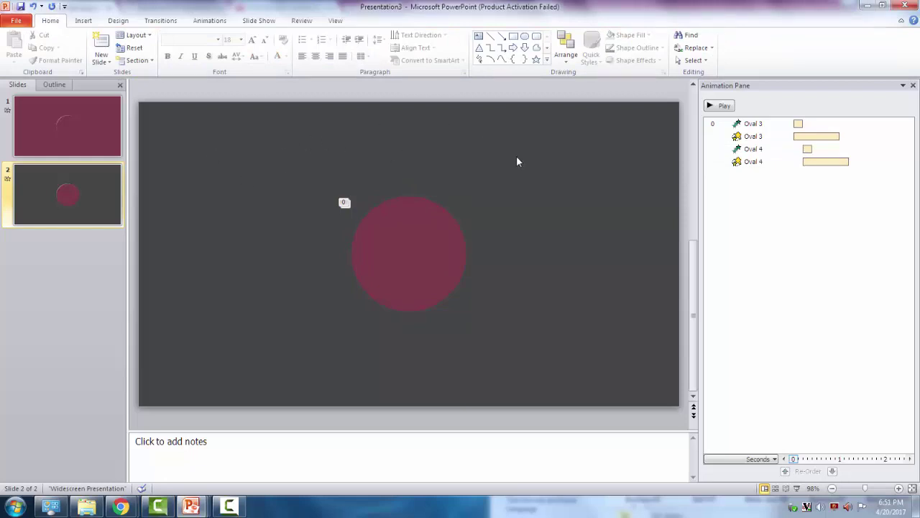
pyautogui.rightClick(241, 149)
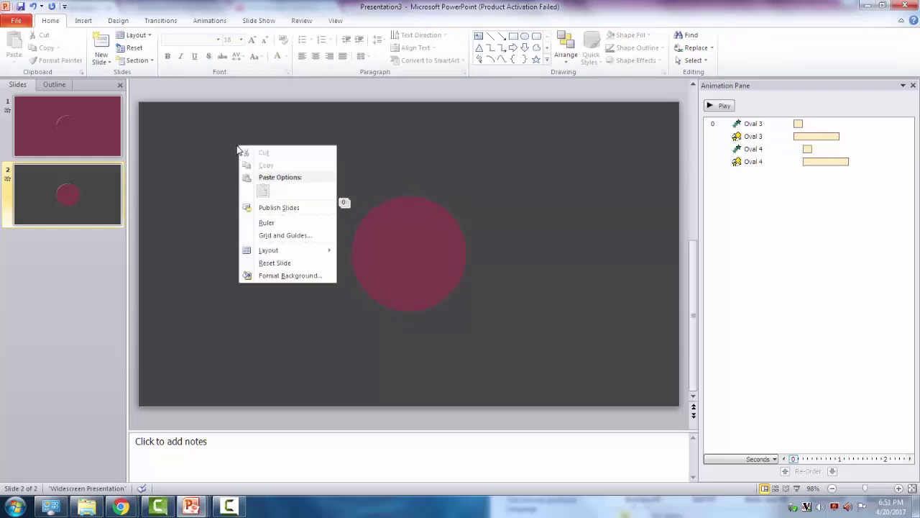
pyautogui.click(222, 127)
pyautogui.click(372, 297)
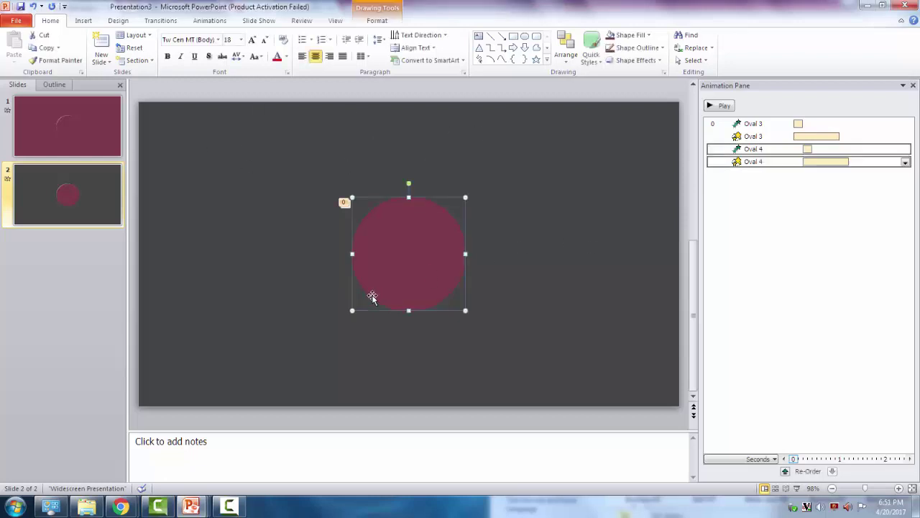
pyautogui.click(371, 22)
pyautogui.click(403, 35)
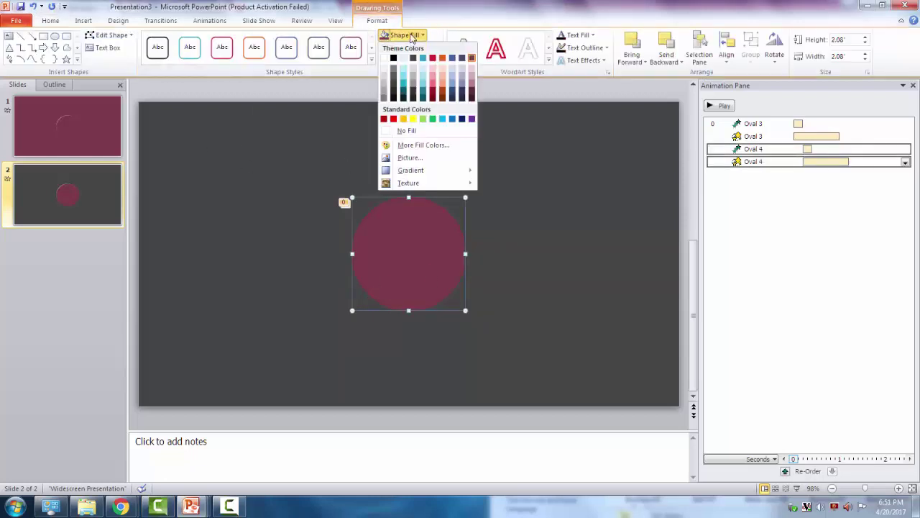
pyautogui.click(546, 222)
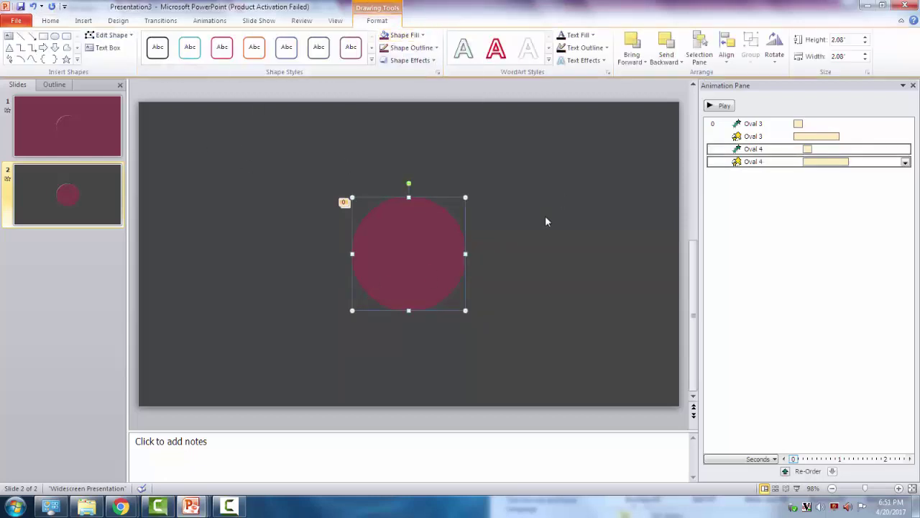
pyautogui.click(403, 35)
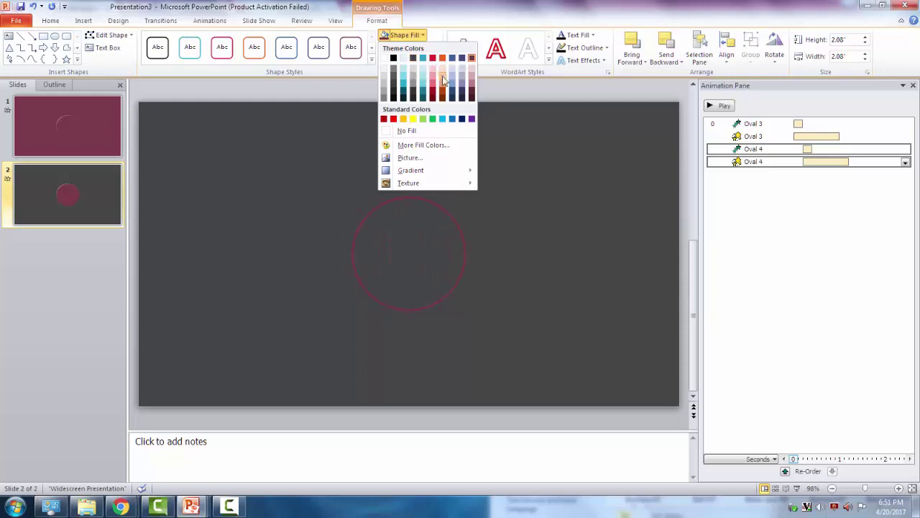
pyautogui.click(413, 57)
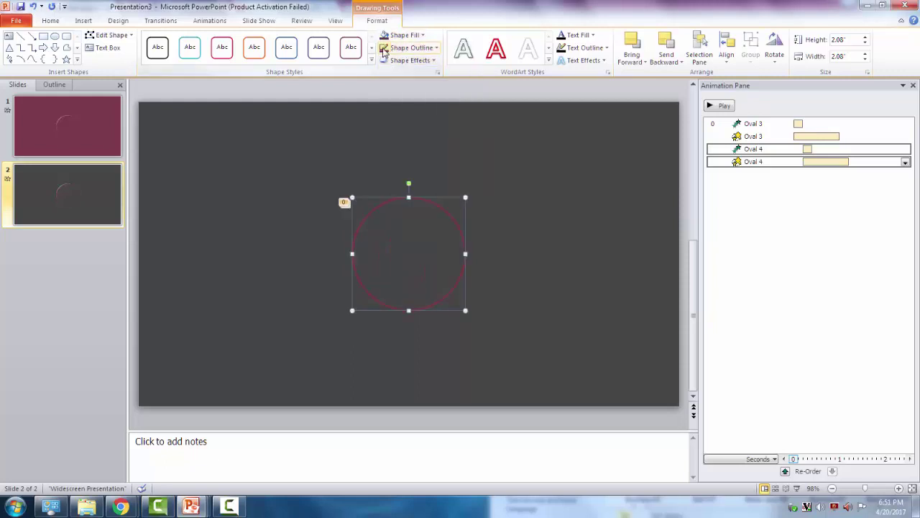
# Step: Change the circle's outline colour and drag the empty circle beside the solid white one
pyautogui.click(387, 49)
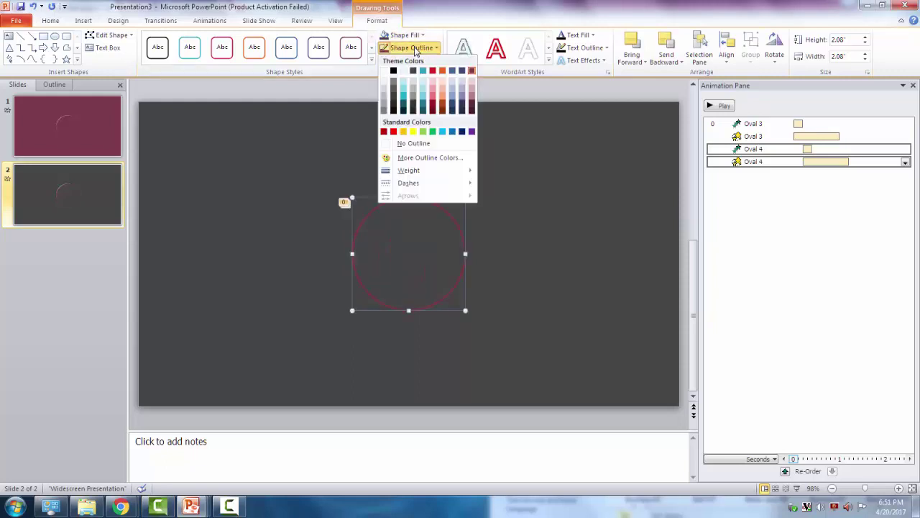
pyautogui.click(411, 73)
pyautogui.click(502, 172)
pyautogui.click(407, 295)
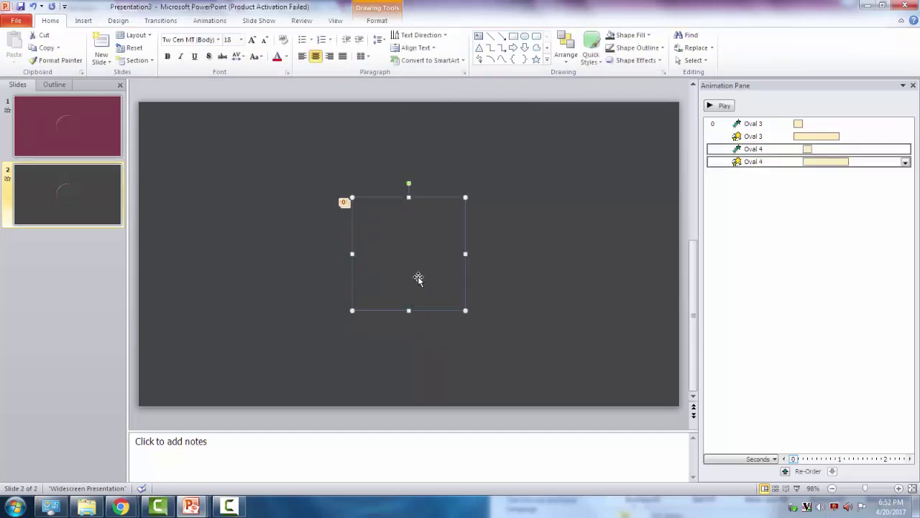
pyautogui.moveTo(420, 251)
pyautogui.mouseDown()
pyautogui.moveTo(576, 250)
pyautogui.moveTo(286, 298)
pyautogui.mouseUp()
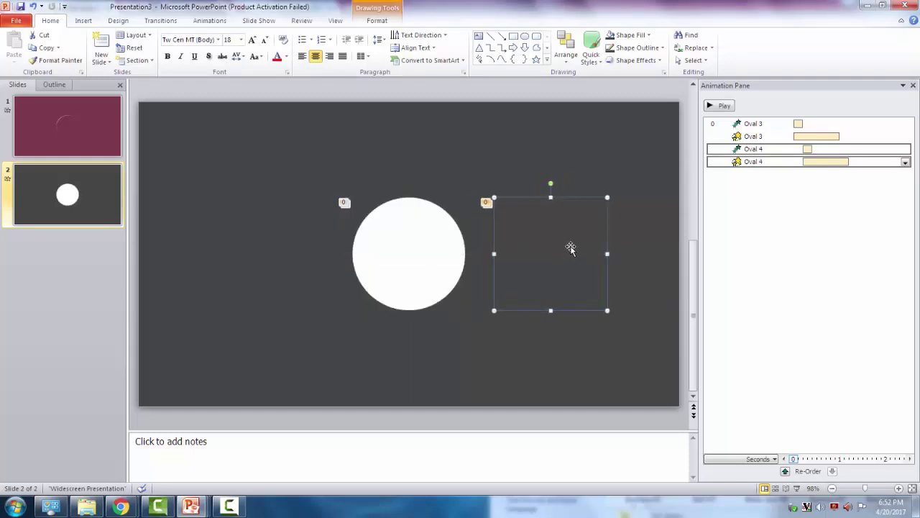
# Step: Give the empty circle a white outline and nudge the ring slightly upward
pyautogui.click(407, 48)
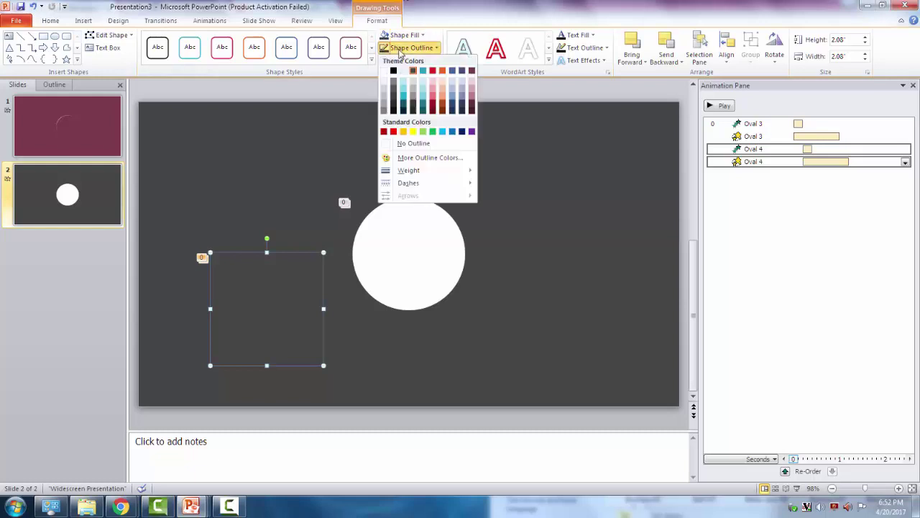
pyautogui.click(383, 70)
pyautogui.click(304, 329)
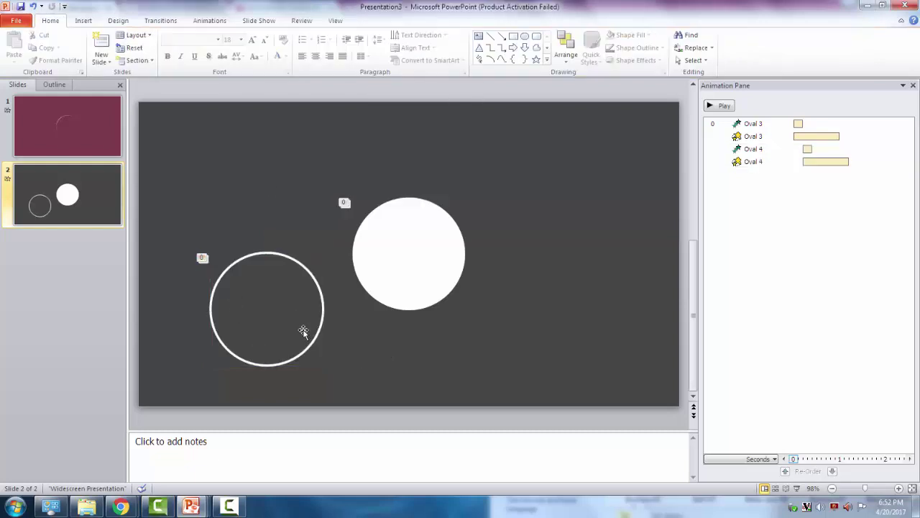
pyautogui.moveTo(304, 335)
pyautogui.mouseDown()
pyautogui.moveTo(304, 318)
pyautogui.moveTo(266, 291)
pyautogui.mouseUp()
pyautogui.click(394, 255)
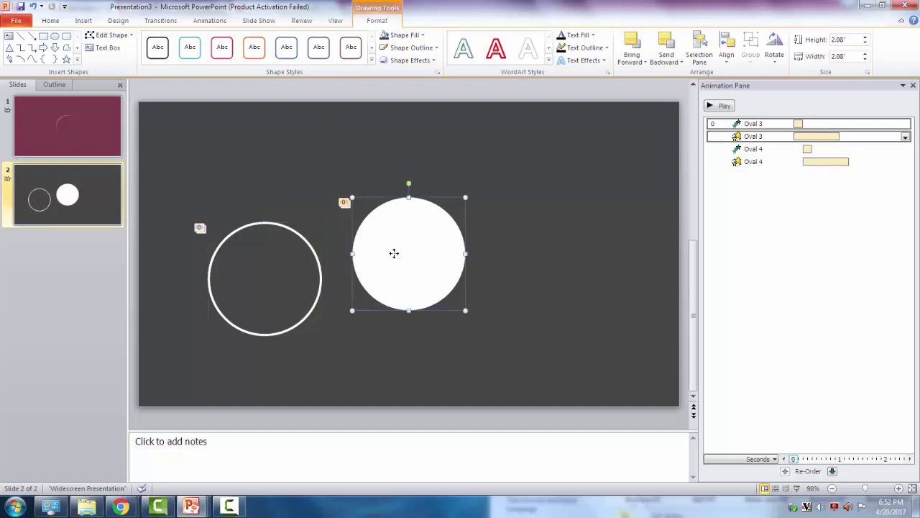
pyautogui.click(84, 20)
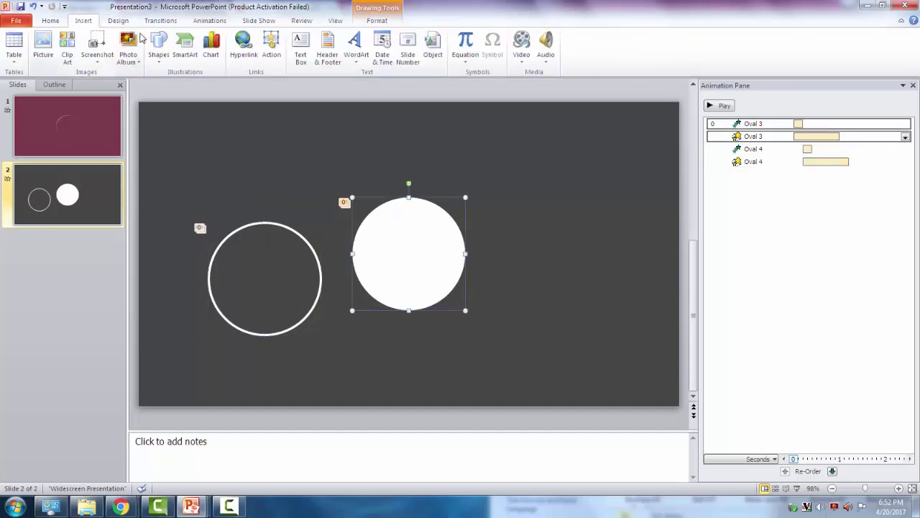
# Step: Draw a thin vertical rectangle right of the circles, fill it white and remove its outline
pyautogui.click(160, 54)
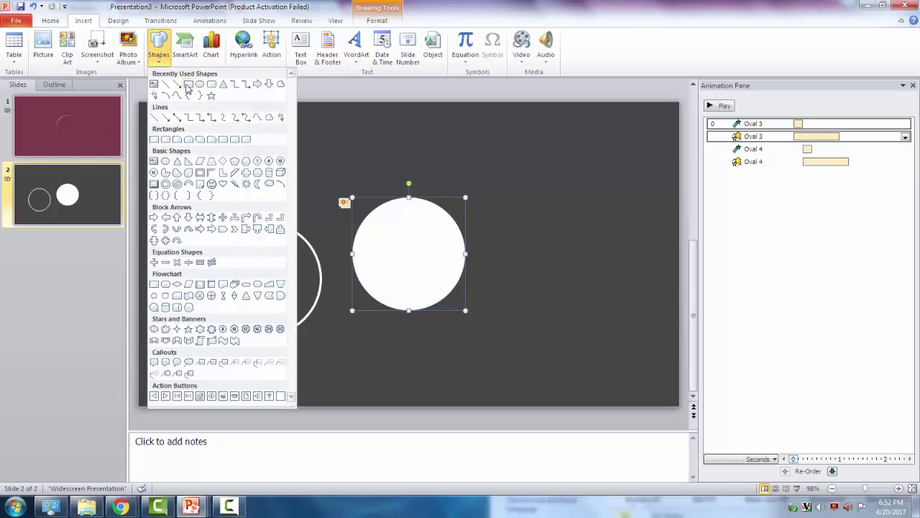
pyautogui.click(154, 139)
pyautogui.moveTo(517, 178)
pyautogui.mouseDown()
pyautogui.moveTo(530, 241)
pyautogui.moveTo(519, 349)
pyautogui.moveTo(519, 335)
pyautogui.mouseUp()
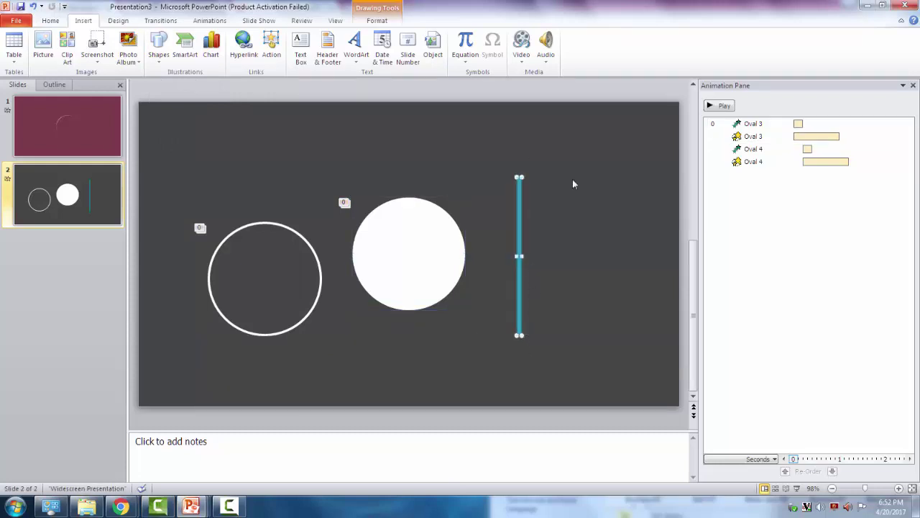
pyautogui.click(369, 22)
pyautogui.click(400, 36)
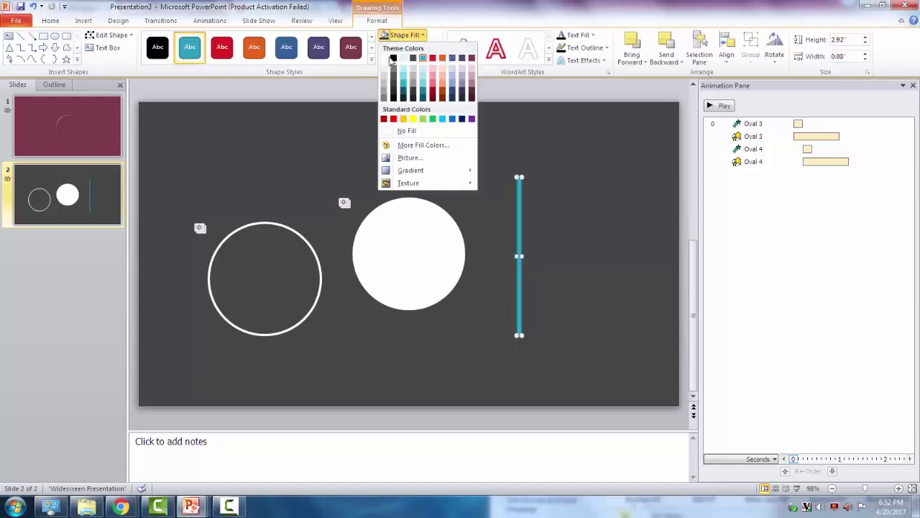
pyautogui.click(384, 58)
pyautogui.click(407, 47)
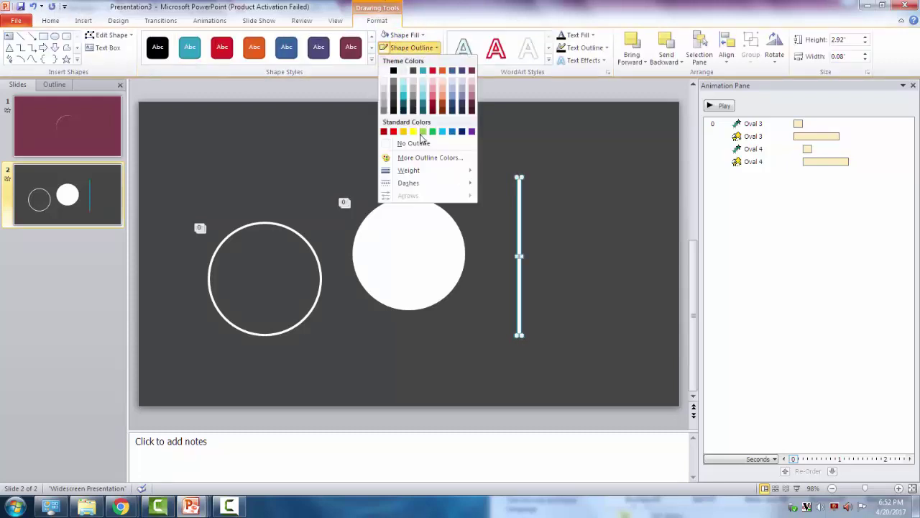
pyautogui.click(417, 143)
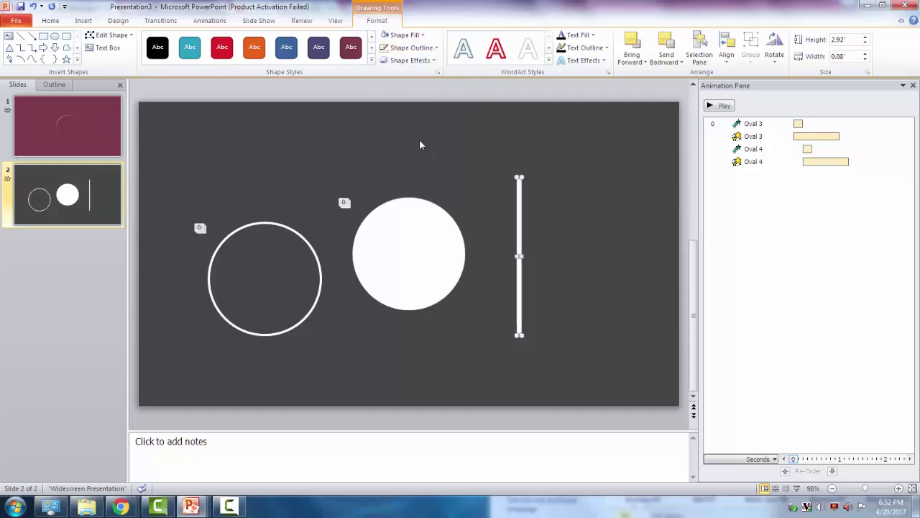
# Step: Duplicate the white bar and rotate the copy to about 45° with Alt+Right
pyautogui.hotkey('ctrl', 'd')
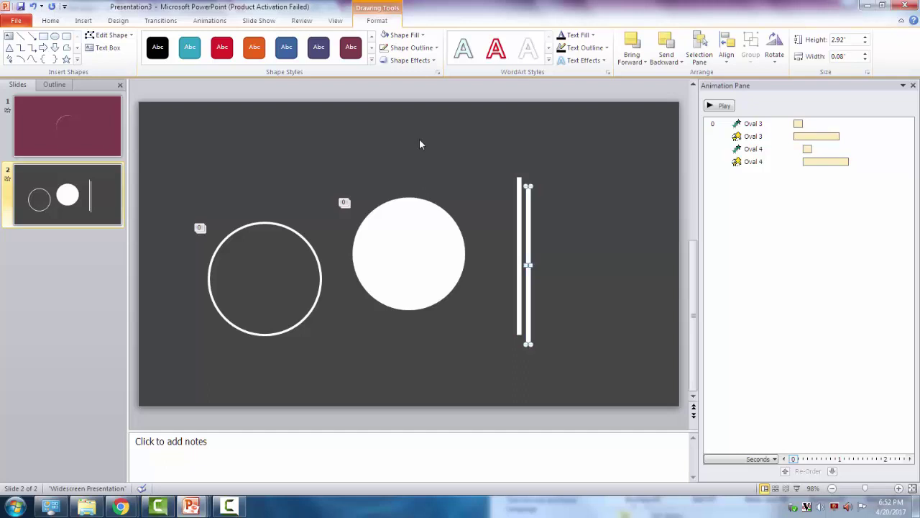
pyautogui.hotkey('alt', 'Right')
pyautogui.hotkey('alt', 'Right')
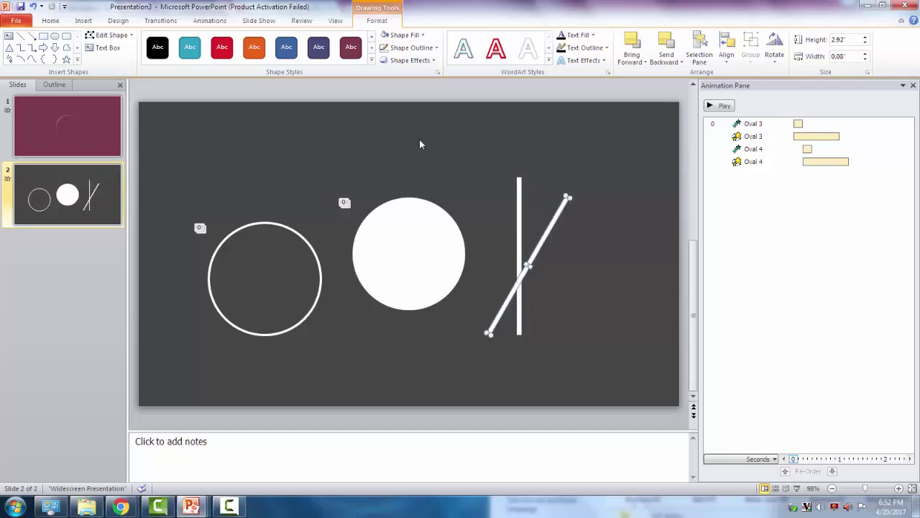
pyautogui.hotkey('alt', 'Right')
pyautogui.hotkey('alt', 'Left')
pyautogui.hotkey('alt', 'Left')
pyautogui.hotkey('alt', 'Left')
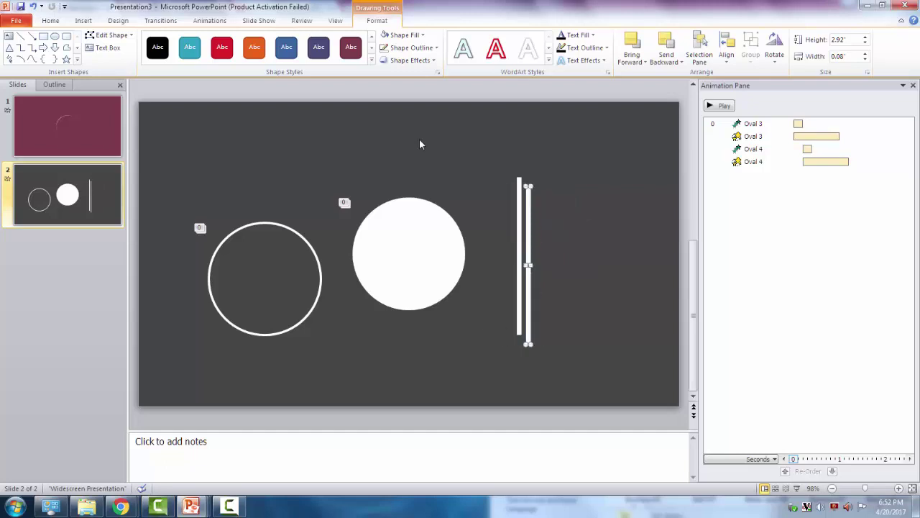
pyautogui.hotkey('alt', 'Right')
pyautogui.hotkey('alt', 'Right')
pyautogui.hotkey('alt', 'Right')
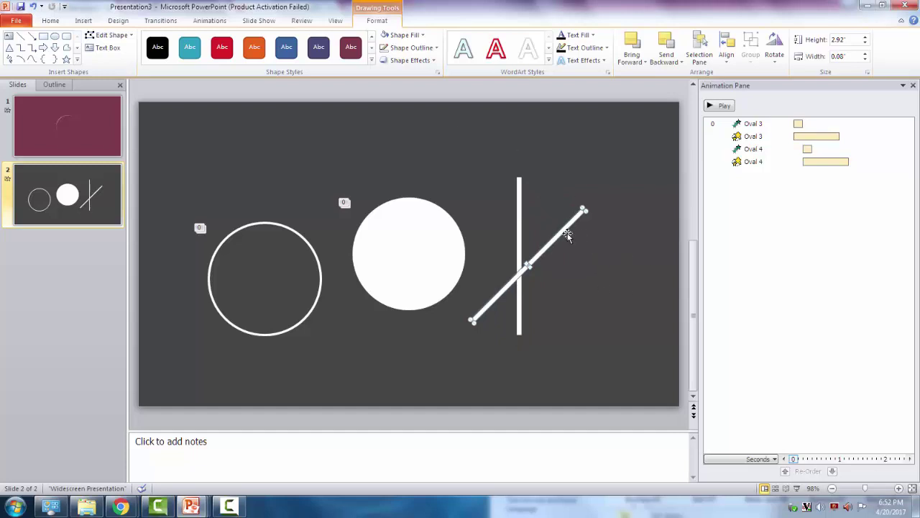
# Step: Add further duplicates, nudging and rotating them to the other diagonal and horizontal
pyautogui.hotkey('ctrl', 'd')
pyautogui.press('Right')
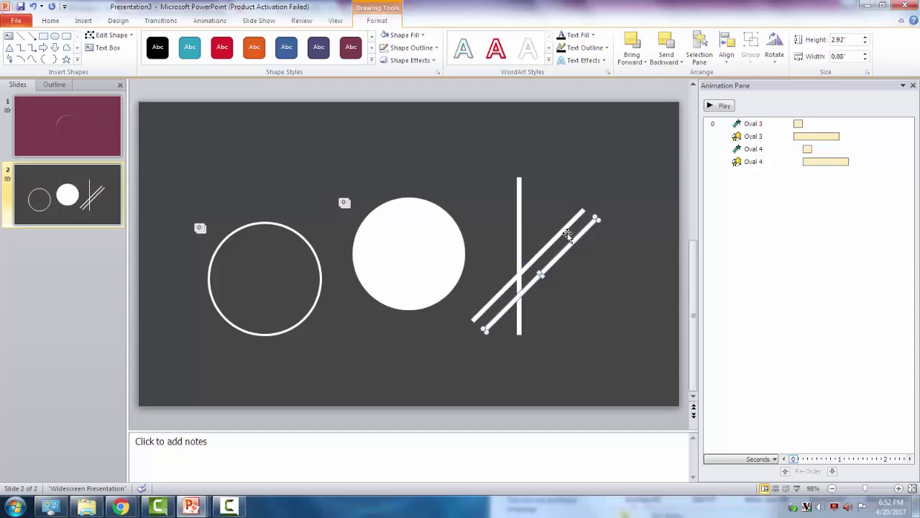
pyautogui.press('Right')
pyautogui.press('Left')
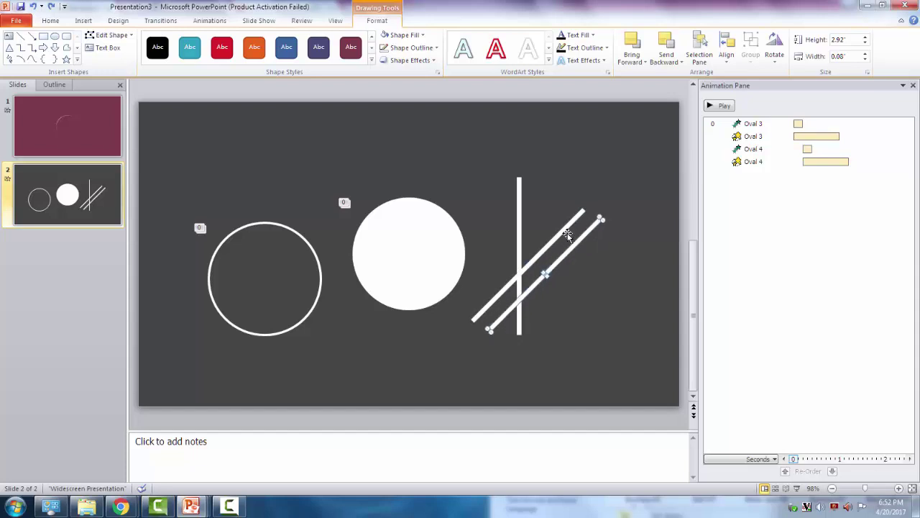
pyautogui.press('Left')
pyautogui.press('Left')
pyautogui.press('Left')
pyautogui.press('Up')
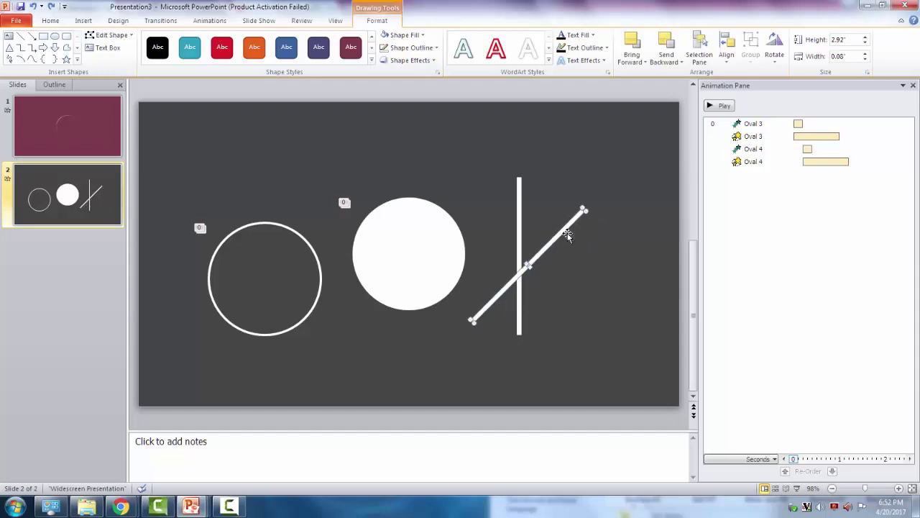
pyautogui.hotkey('ctrl', 'd')
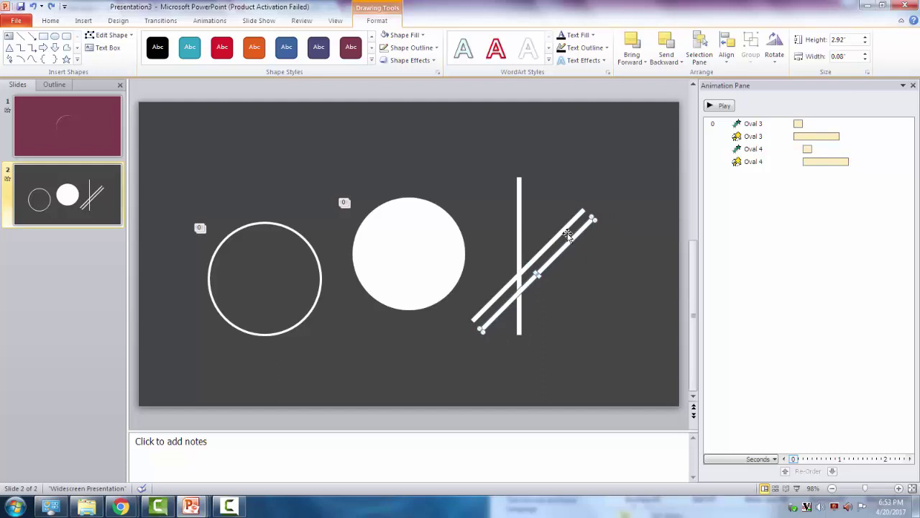
pyautogui.hotkey('alt', 'Right')
pyautogui.hotkey('alt', 'Right')
pyautogui.hotkey('alt', 'Right')
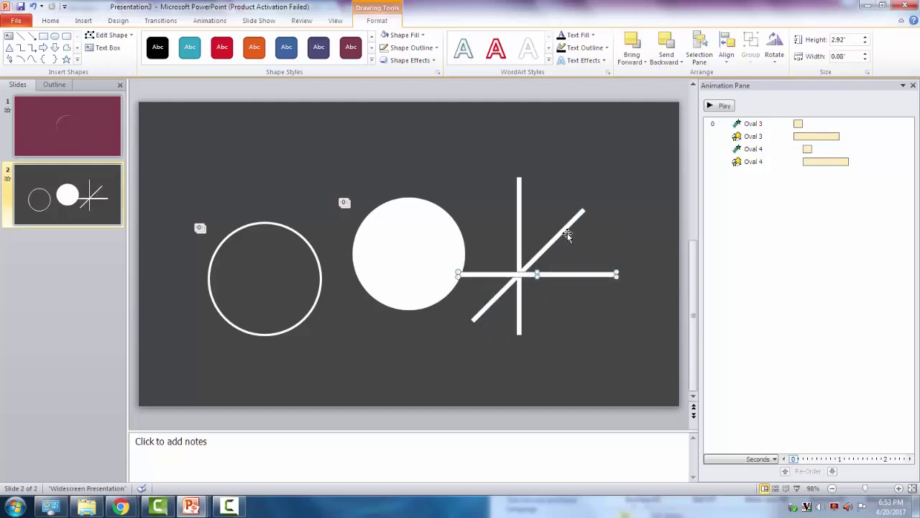
pyautogui.hotkey('ctrl', 'd')
pyautogui.hotkey('alt', 'Right')
pyautogui.hotkey('alt', 'Right')
pyautogui.hotkey('alt', 'Right')
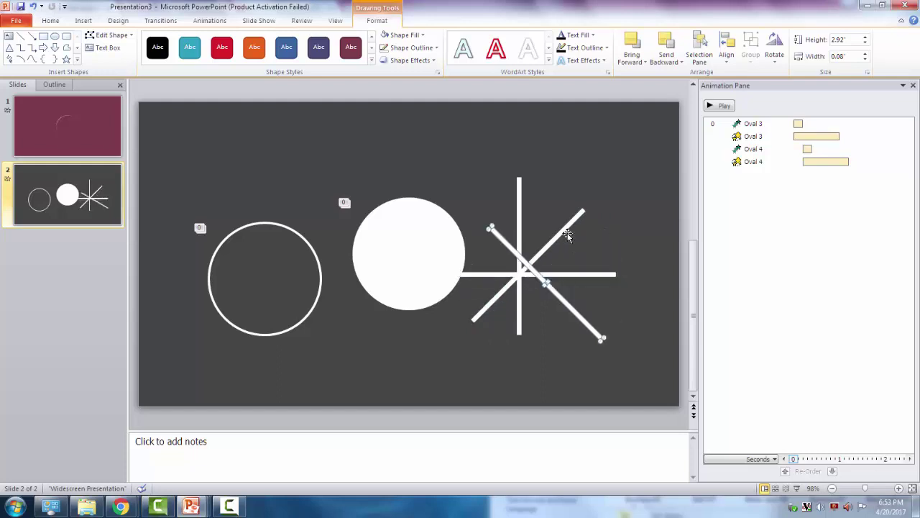
# Step: Select all four bars and apply Align Center and Align Middle so they share one centre
pyautogui.click(507, 133)
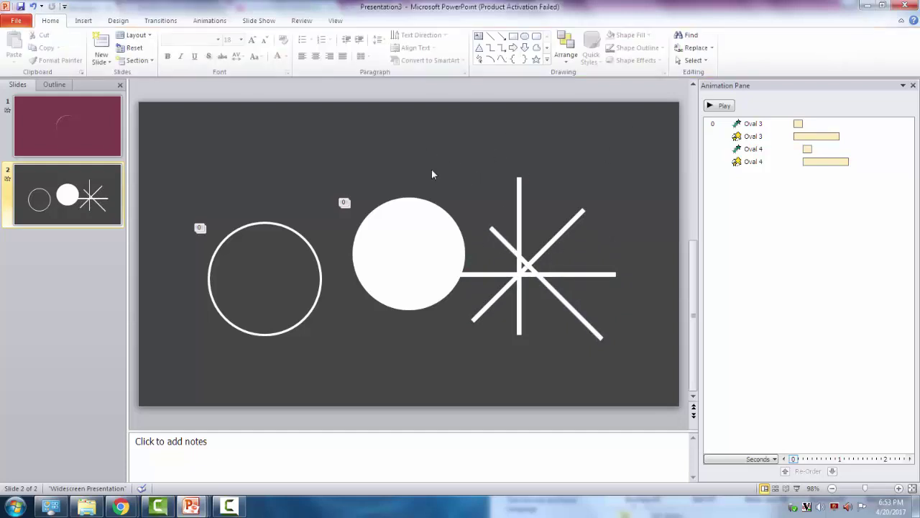
pyautogui.moveTo(422, 140)
pyautogui.mouseDown()
pyautogui.moveTo(633, 379)
pyautogui.moveTo(420, 151)
pyautogui.mouseUp()
pyautogui.click(380, 21)
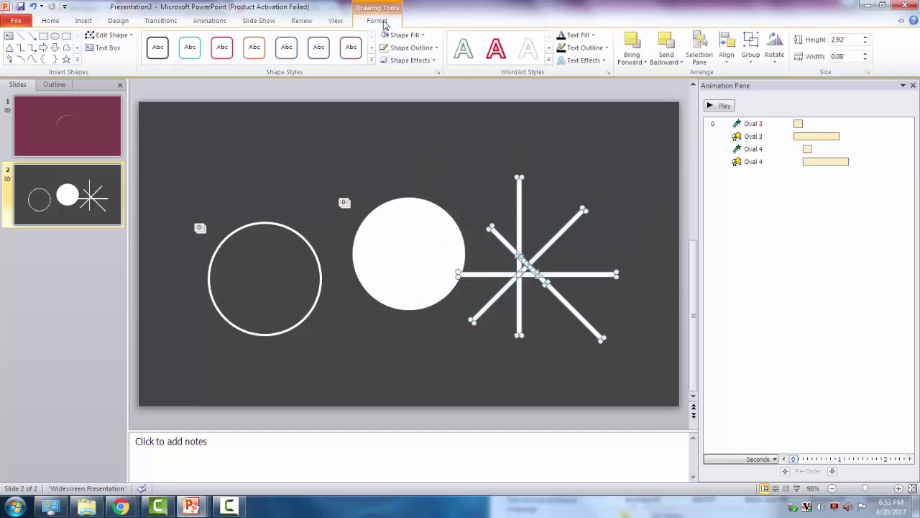
pyautogui.click(728, 48)
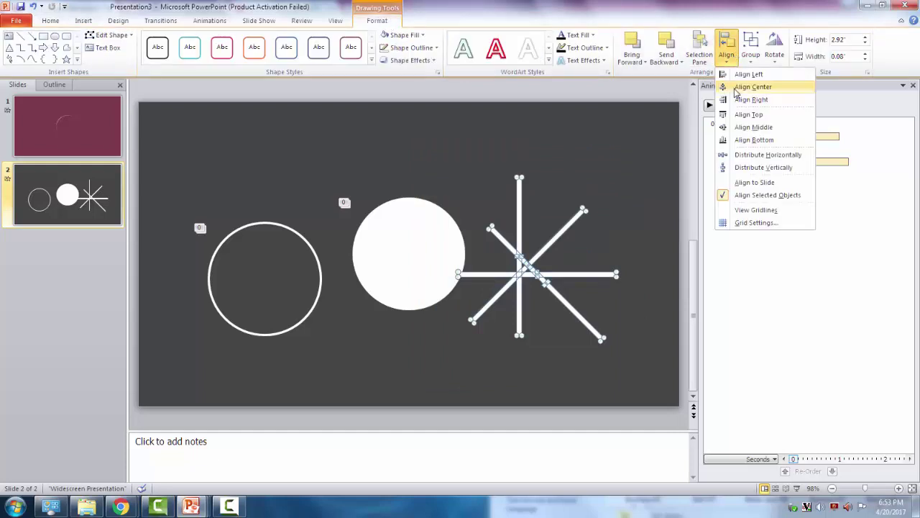
pyautogui.click(740, 87)
pyautogui.click(727, 49)
pyautogui.click(748, 127)
pyautogui.click(577, 145)
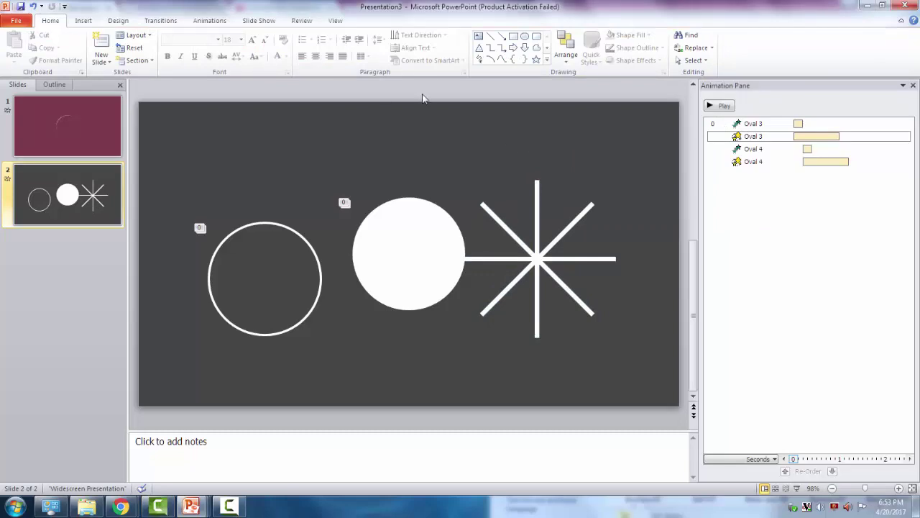
pyautogui.click(16, 20)
# Step: Add the Combine Shapes command to the ribbon in PowerPoint Options > Customize Ribbon
pyautogui.click(36, 235)
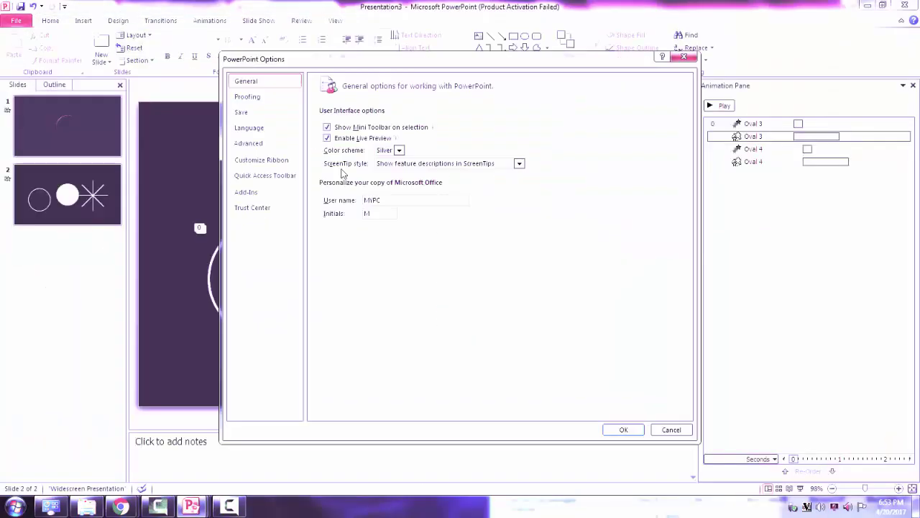
pyautogui.click(277, 158)
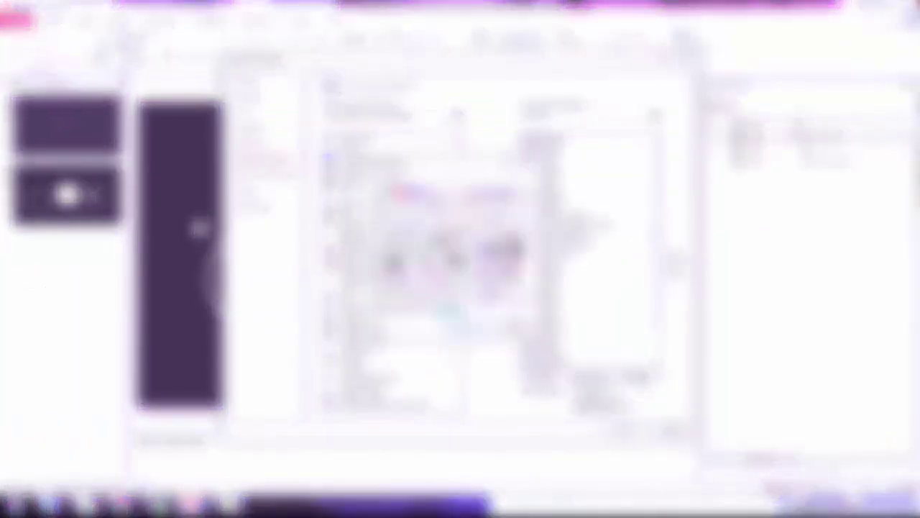
pyautogui.click(388, 340)
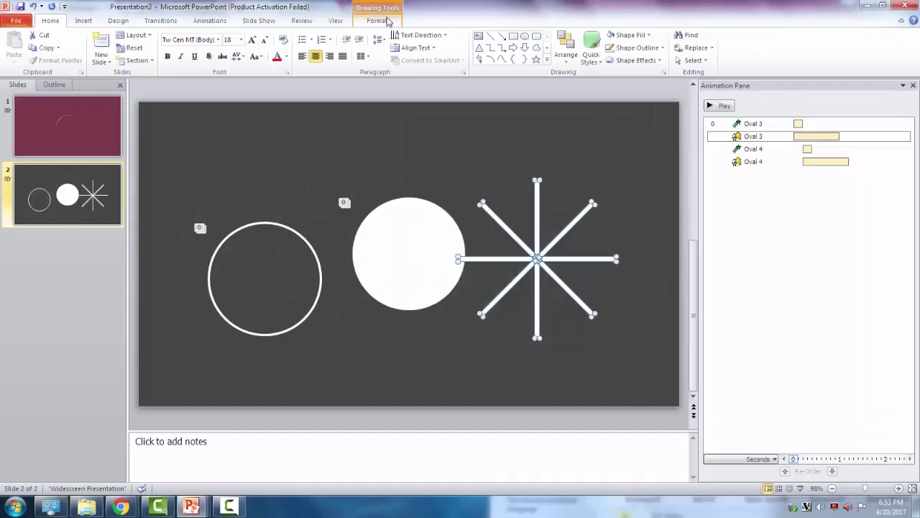
# Step: Merge the four bars into one star shape with Combine Shapes > Shape Union
pyautogui.click(387, 21)
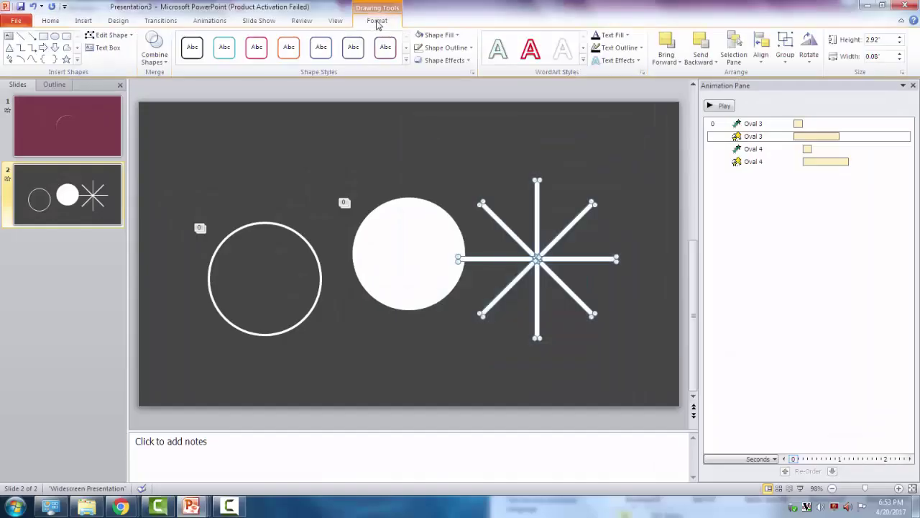
pyautogui.click(153, 51)
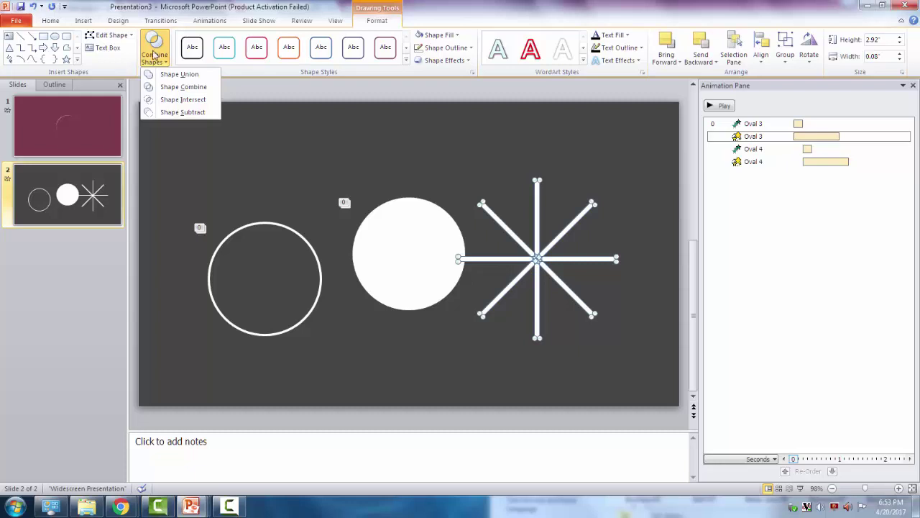
pyautogui.click(164, 76)
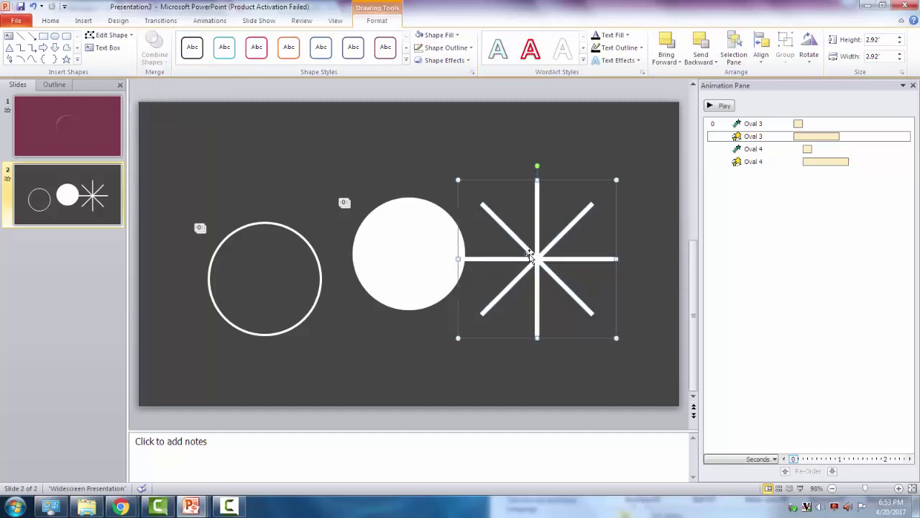
# Step: Move the star over the white circle's centre, undoing an accidental resize
pyautogui.moveTo(529, 257); pyautogui.dragTo(413, 250)
pyautogui.moveTo(329, 167); pyautogui.dragTo(351, 186)
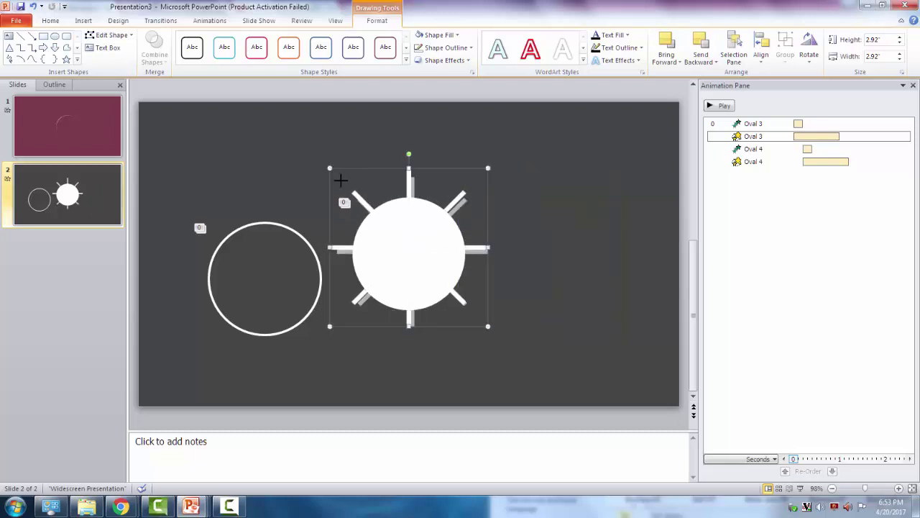
pyautogui.hotkey('ctrl', 'z')
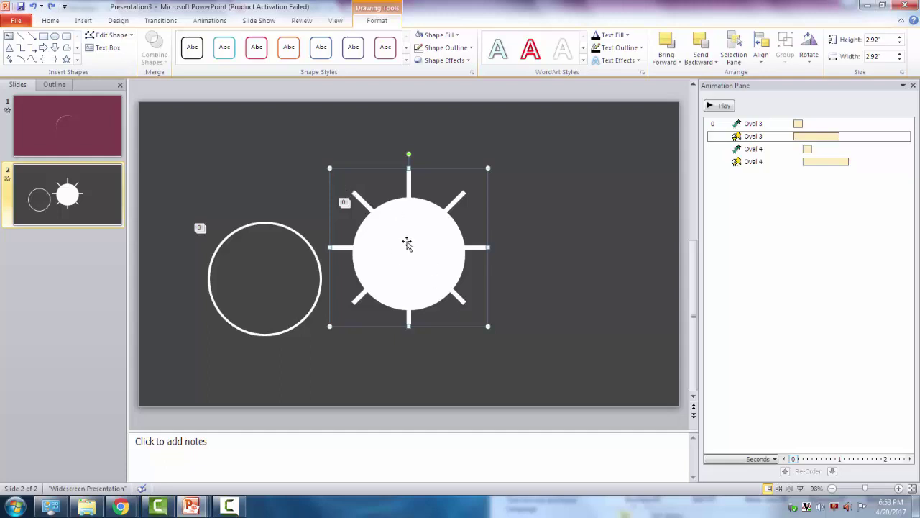
# Step: Send the star to back so its rays stick out behind the circle
pyautogui.click(448, 367)
pyautogui.click(410, 271)
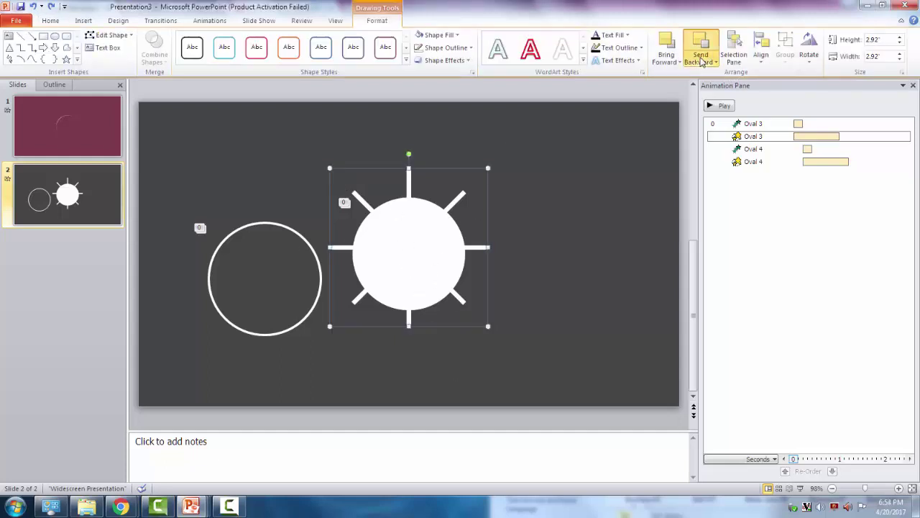
pyautogui.click(701, 61)
pyautogui.click(709, 87)
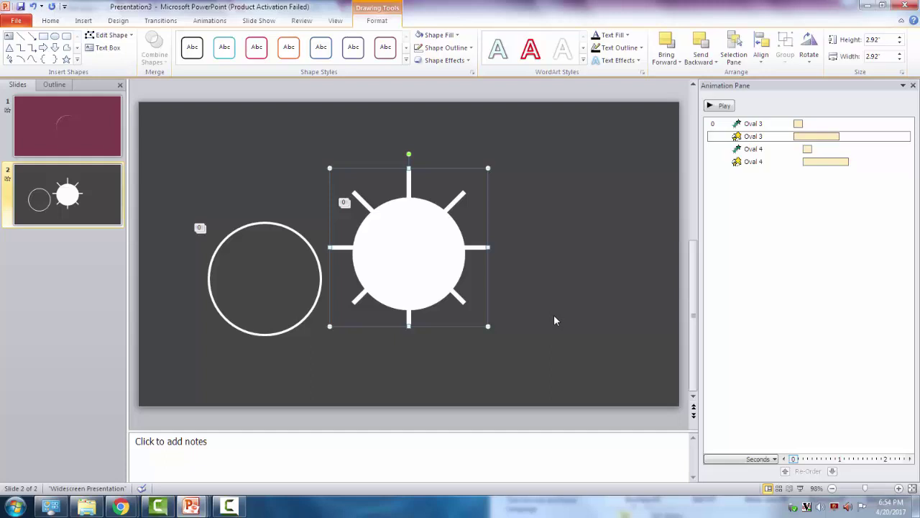
# Step: Resize the filled white circle over the star rays to 2.09 inches and align it to the slide's middle
pyautogui.click(488, 329)
pyautogui.press('Tab')
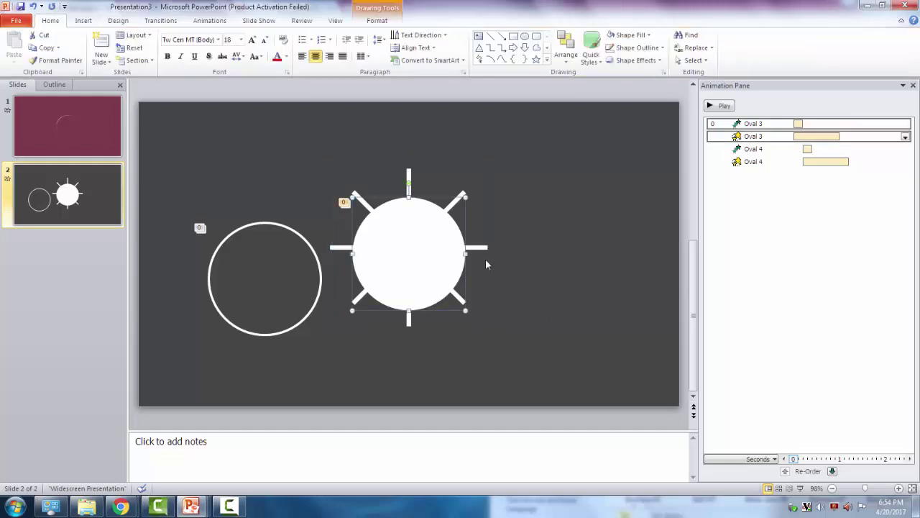
pyautogui.press('Tab')
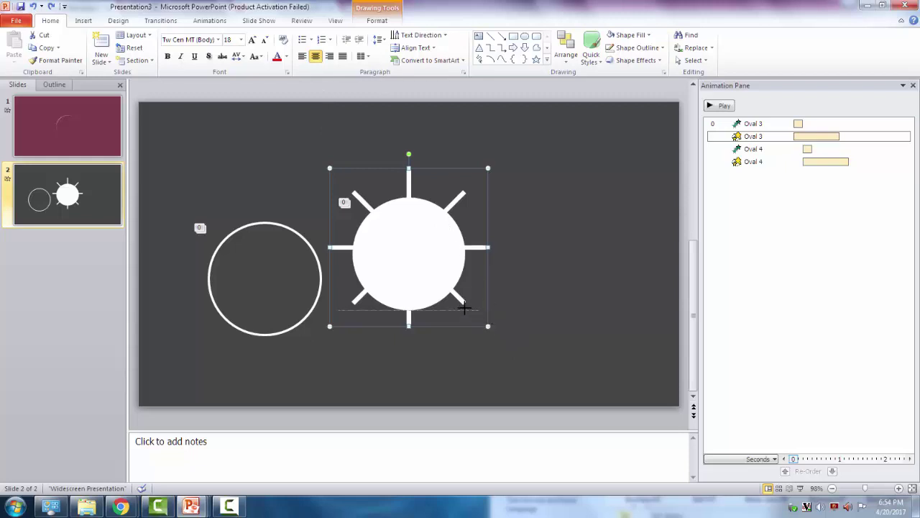
pyautogui.moveTo(464, 307); pyautogui.dragTo(466, 312)
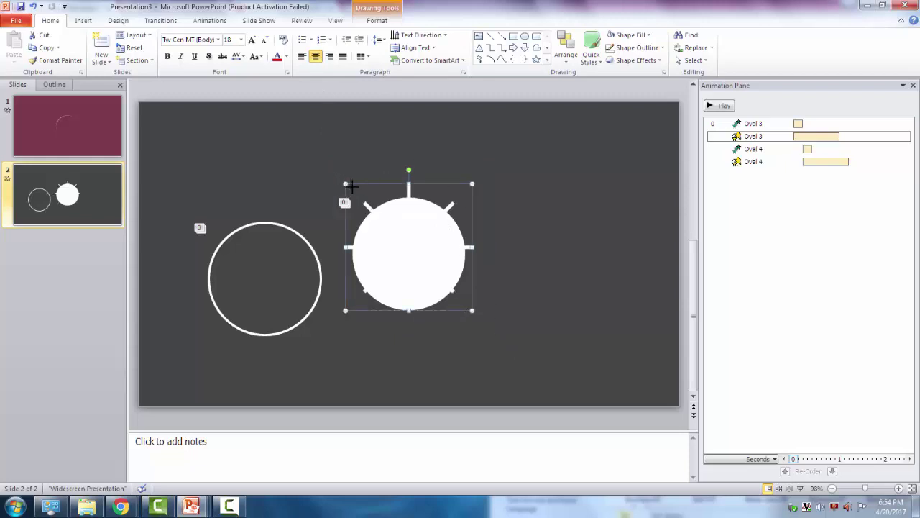
pyautogui.moveTo(346, 184); pyautogui.dragTo(359, 197)
pyautogui.click(376, 20)
pyautogui.click(761, 50)
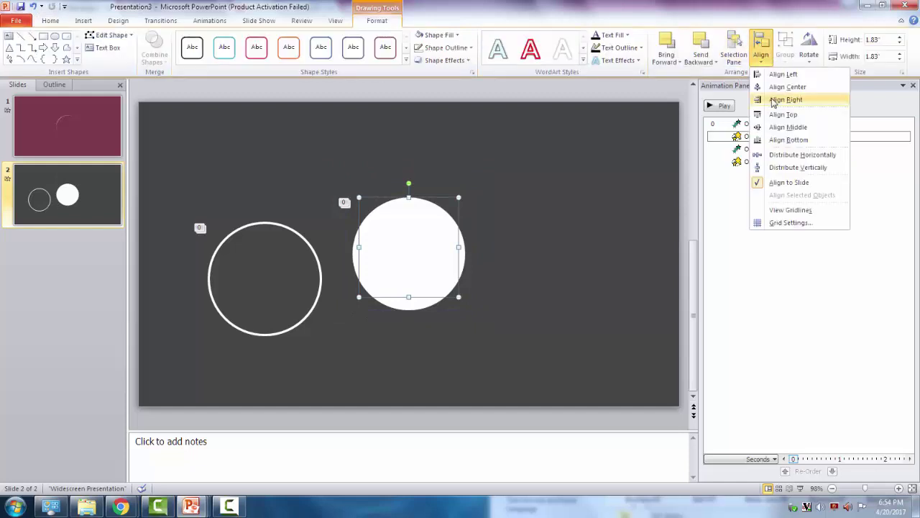
pyautogui.click(761, 51)
pyautogui.click(761, 50)
pyautogui.click(787, 127)
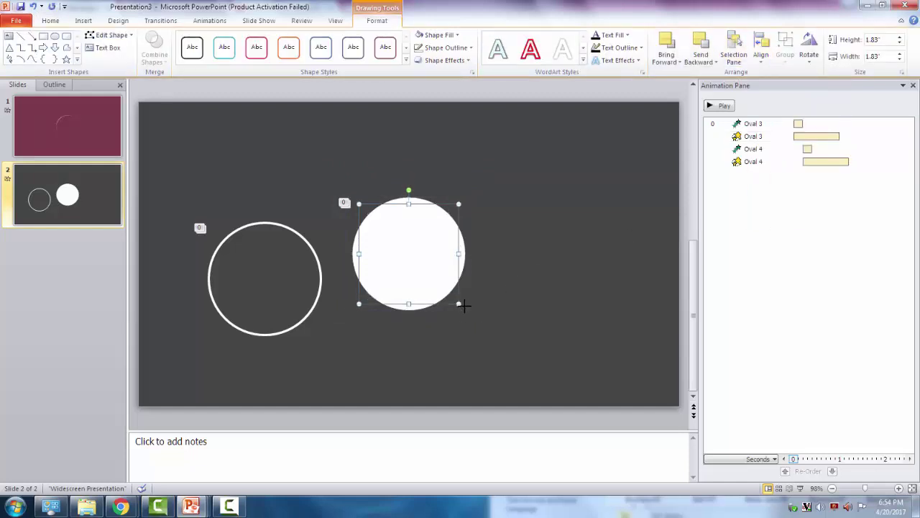
pyautogui.moveTo(465, 306); pyautogui.dragTo(473, 313)
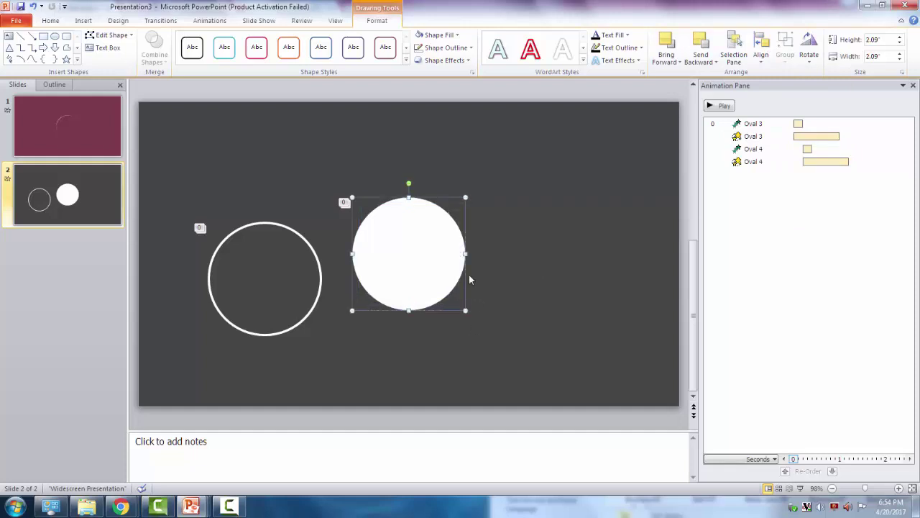
# Step: Delete the filled white circle and its animations to reveal the eight-ray star behind it
pyautogui.click(537, 285)
pyautogui.press('Tab')
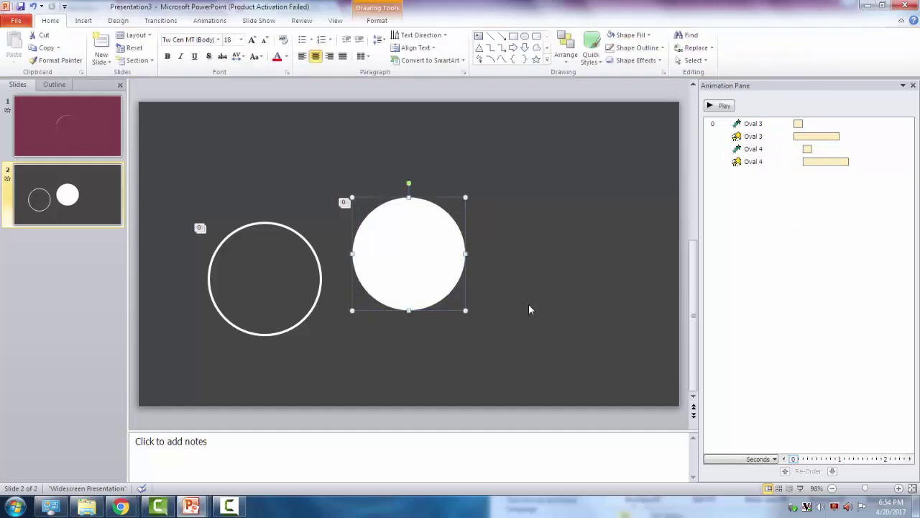
pyautogui.click(529, 305)
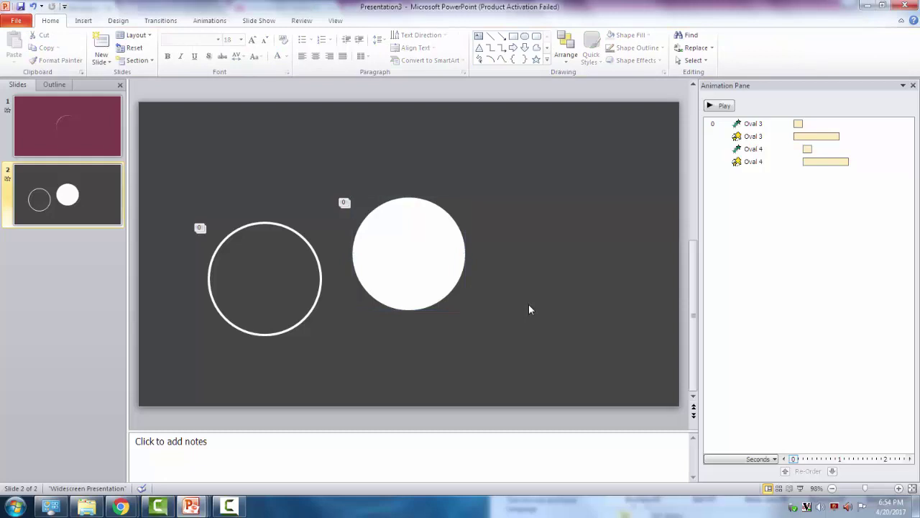
pyautogui.press('Tab')
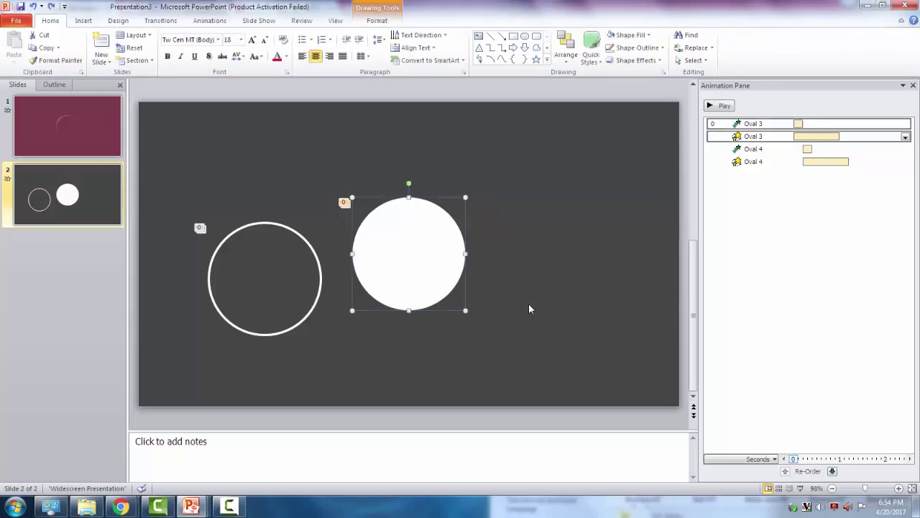
pyautogui.press('Delete')
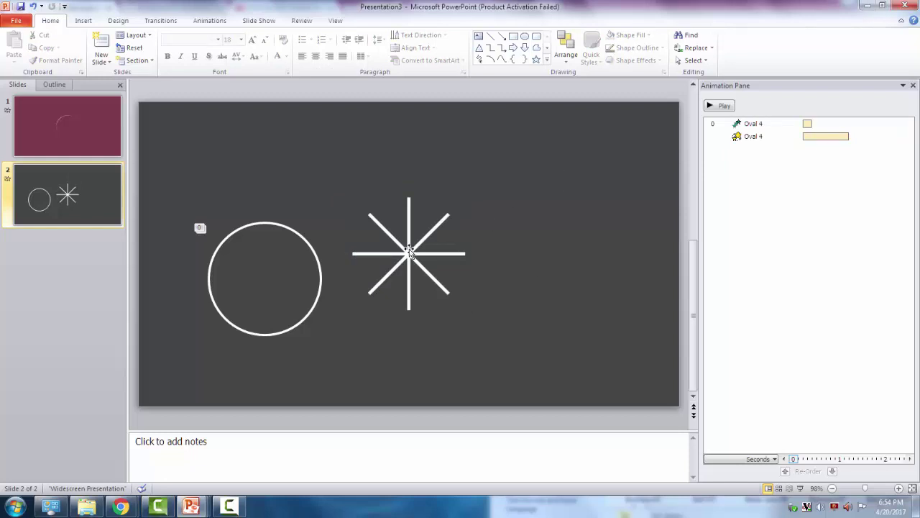
pyautogui.scroll(1, 408, 245)
pyautogui.scroll(-1, 296, 234)
pyautogui.scroll(1, 414, 216)
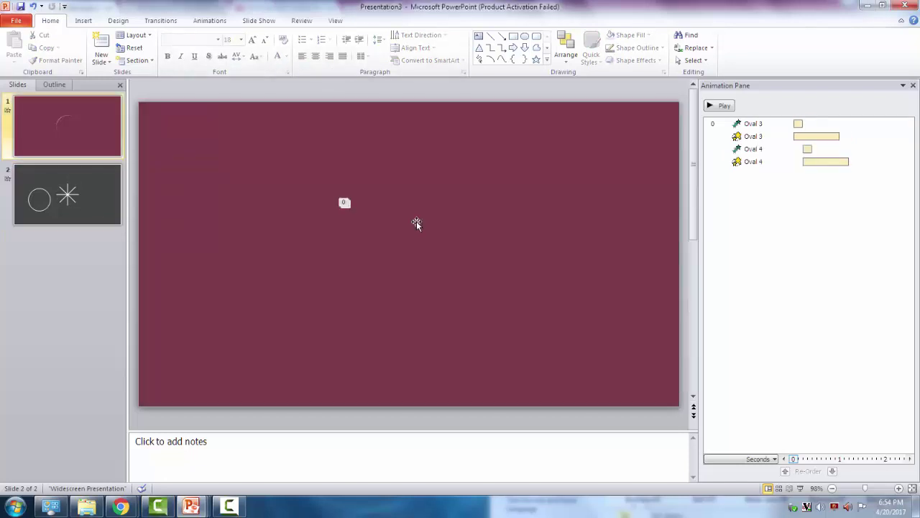
pyautogui.scroll(-1, 417, 221)
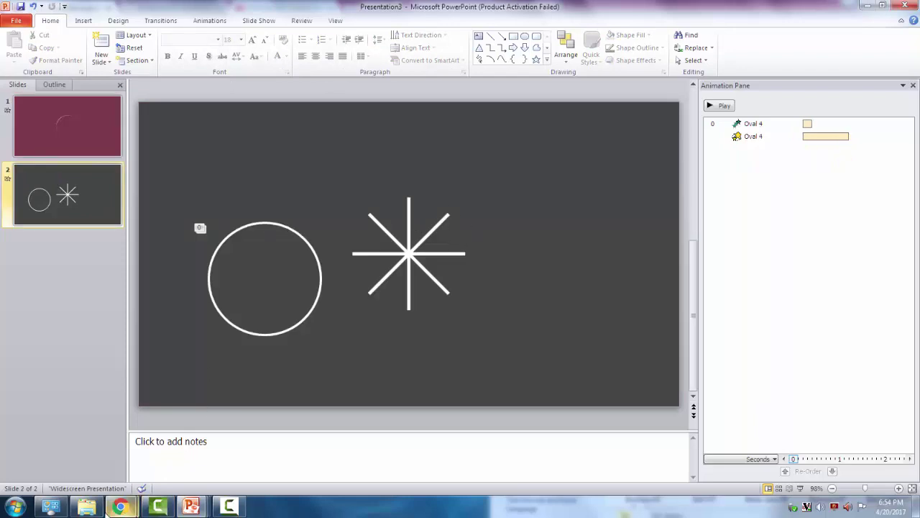
pyautogui.moveTo(120, 506)
pyautogui.click(196, 449)
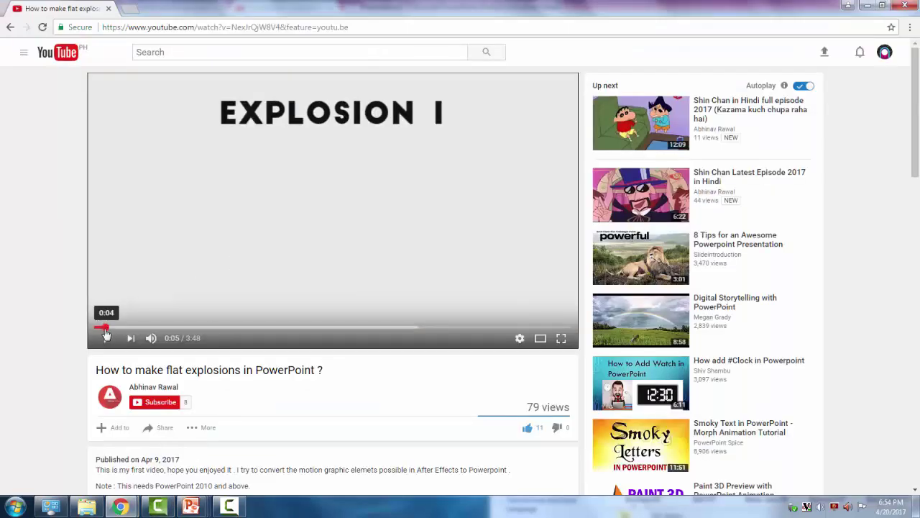
pyautogui.click(104, 328)
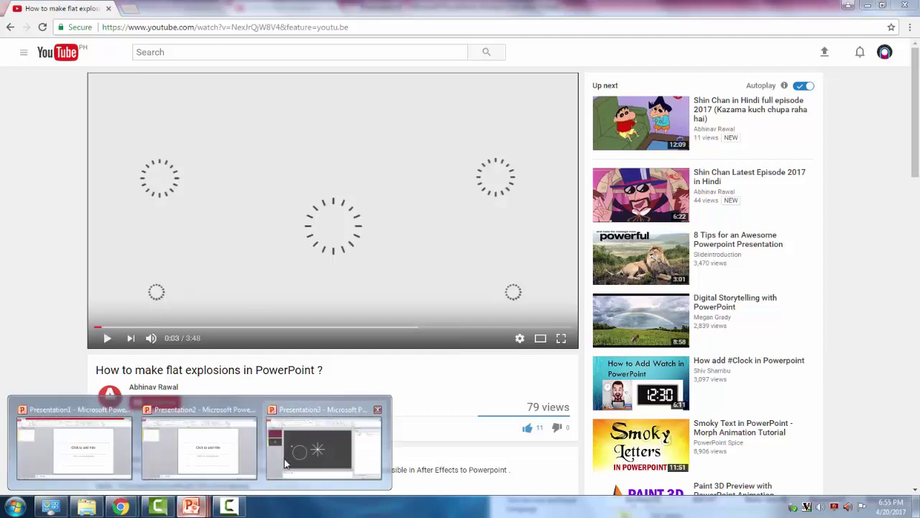
pyautogui.click(323, 439)
pyautogui.click(413, 287)
pyautogui.scroll(1, 411, 263)
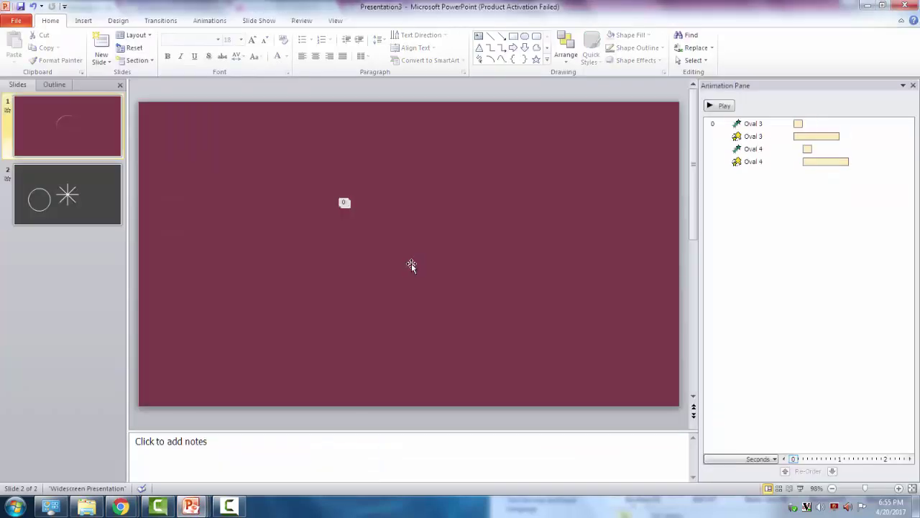
pyautogui.scroll(-1, 410, 263)
# Step: Duplicate the ring circle, align the copy to the slide's middle and shrink it to 1.5 inches
pyautogui.click(84, 20)
pyautogui.click(158, 47)
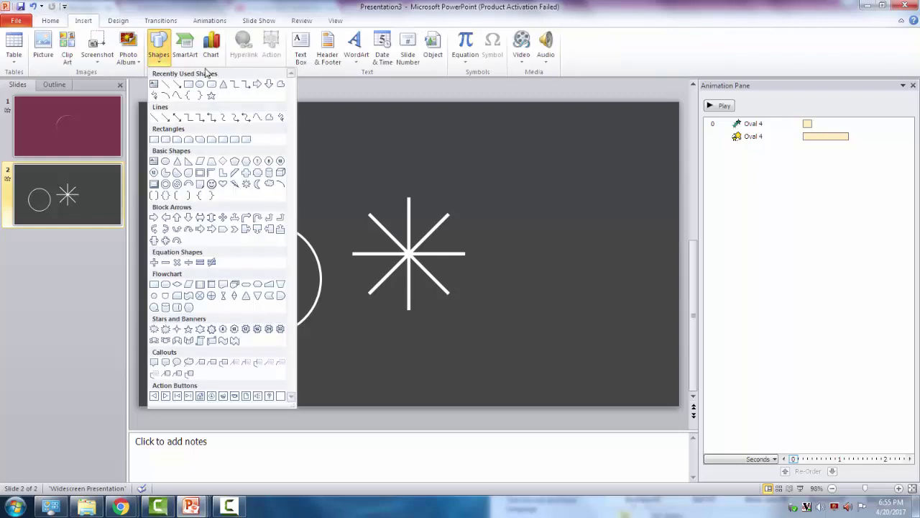
pyautogui.click(570, 137)
pyautogui.click(246, 301)
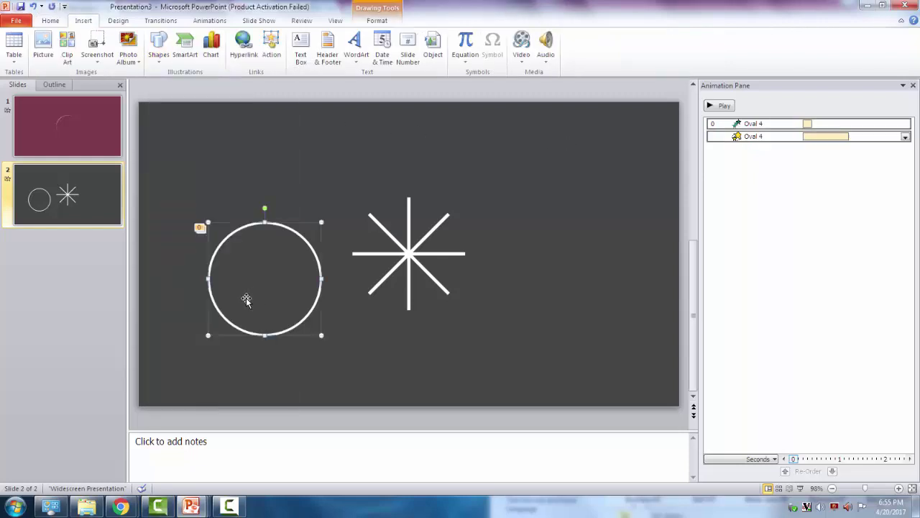
pyautogui.hotkey('ctrl', 'd')
pyautogui.click(376, 20)
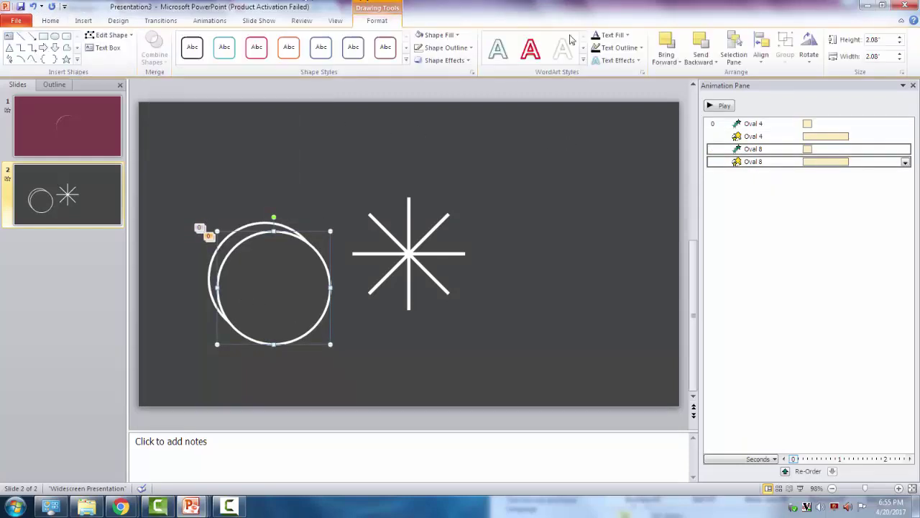
pyautogui.click(762, 57)
pyautogui.click(798, 125)
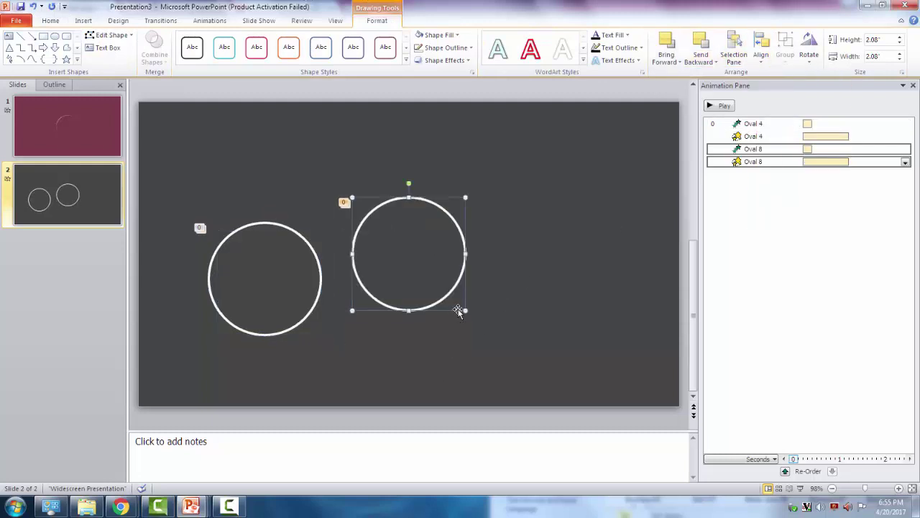
pyautogui.moveTo(465, 311); pyautogui.dragTo(448, 292)
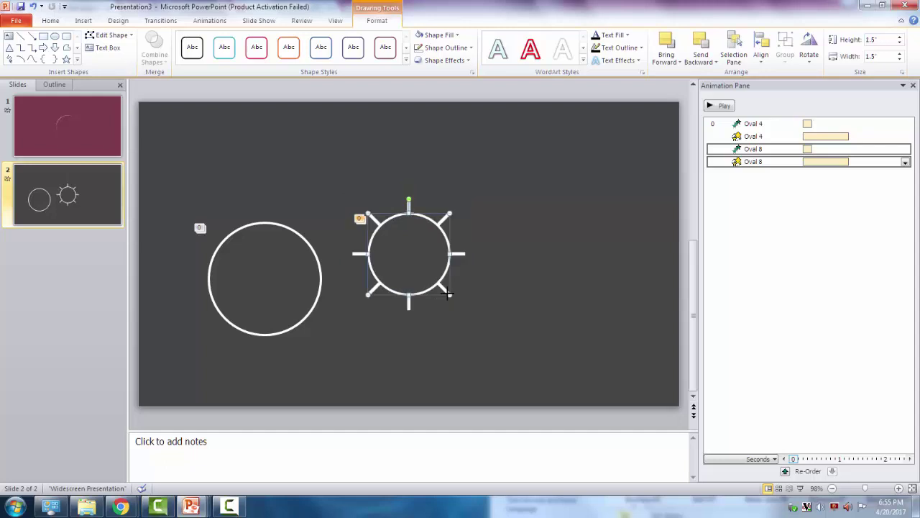
pyautogui.click(527, 354)
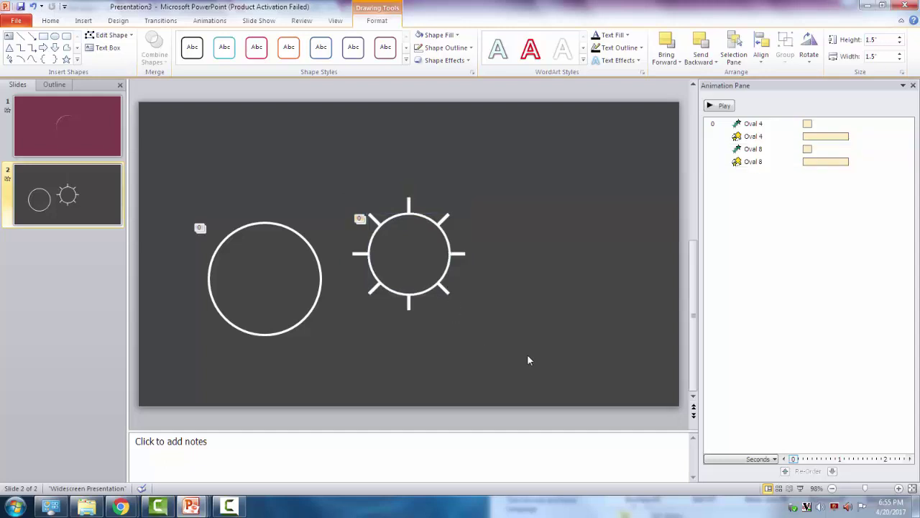
# Step: Subtract the 1.5-inch circle from the star with Shape Subtract, leaving eight short white dashes
pyautogui.moveTo(563, 364); pyautogui.dragTo(306, 160)
pyautogui.click(374, 21)
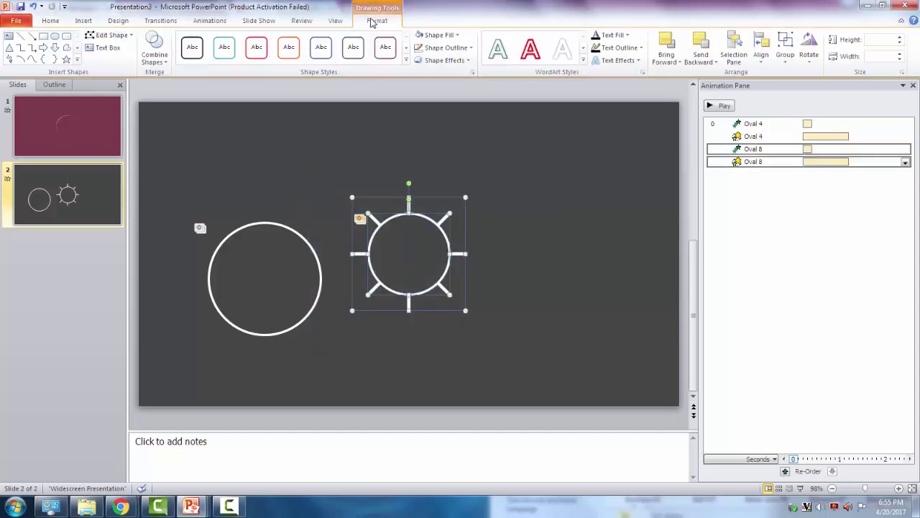
pyautogui.click(155, 50)
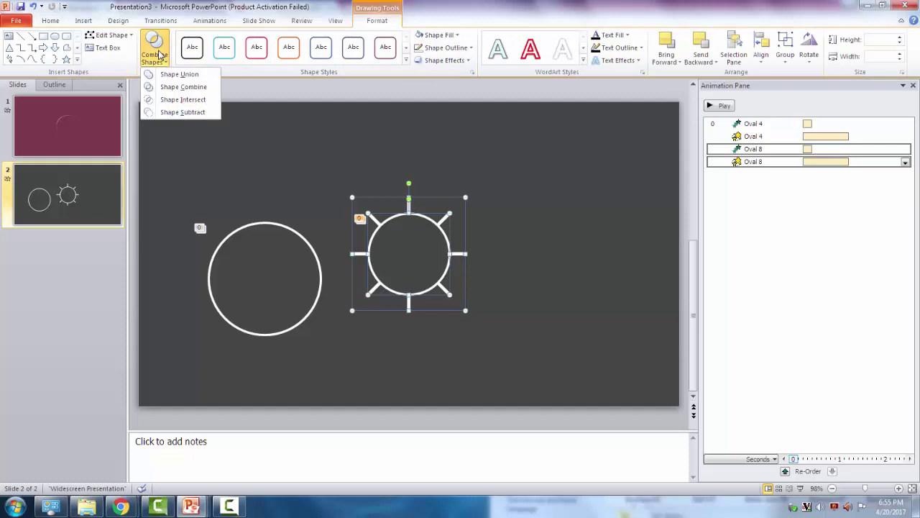
pyautogui.click(173, 113)
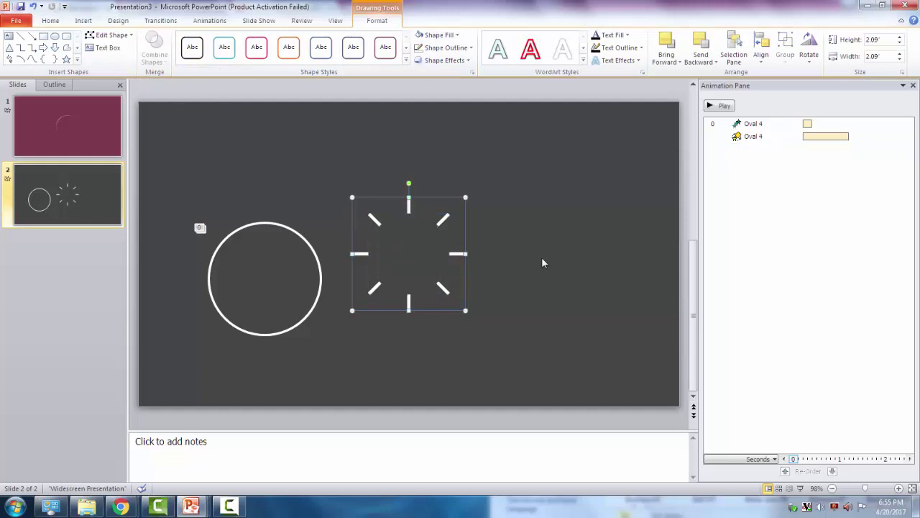
pyautogui.rightClick(542, 256)
pyautogui.click(458, 225)
pyautogui.click(239, 278)
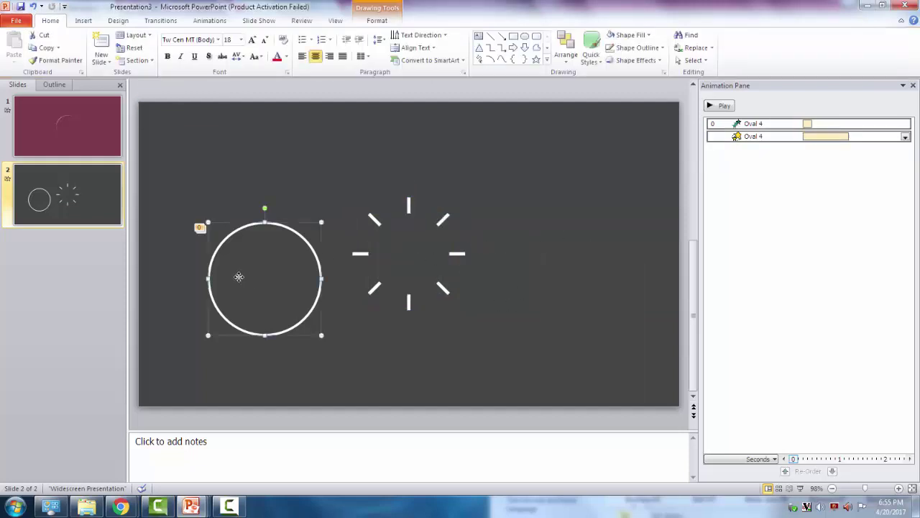
# Step: Copy the ring's Basic Zoom entrance and emphasis animations onto the dash burst (Rectangle 1) with Animation Painter
pyautogui.click(210, 21)
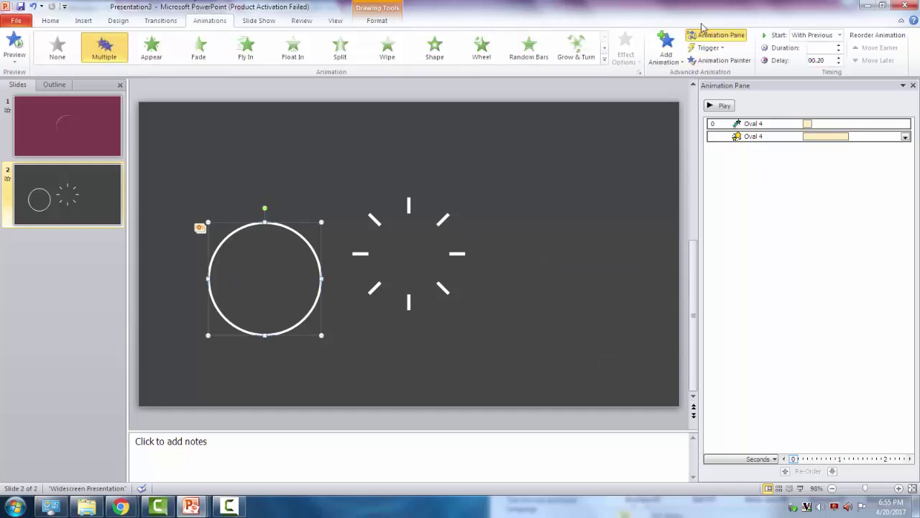
pyautogui.click(727, 61)
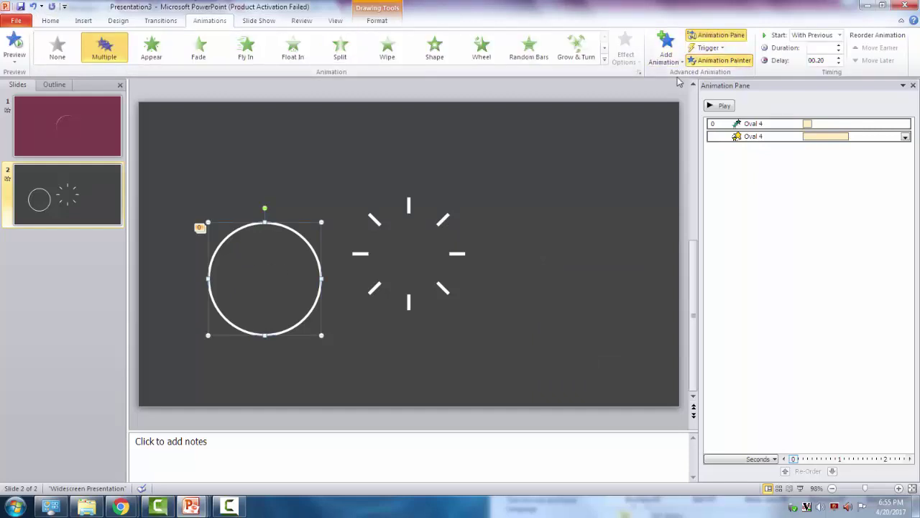
pyautogui.click(441, 225)
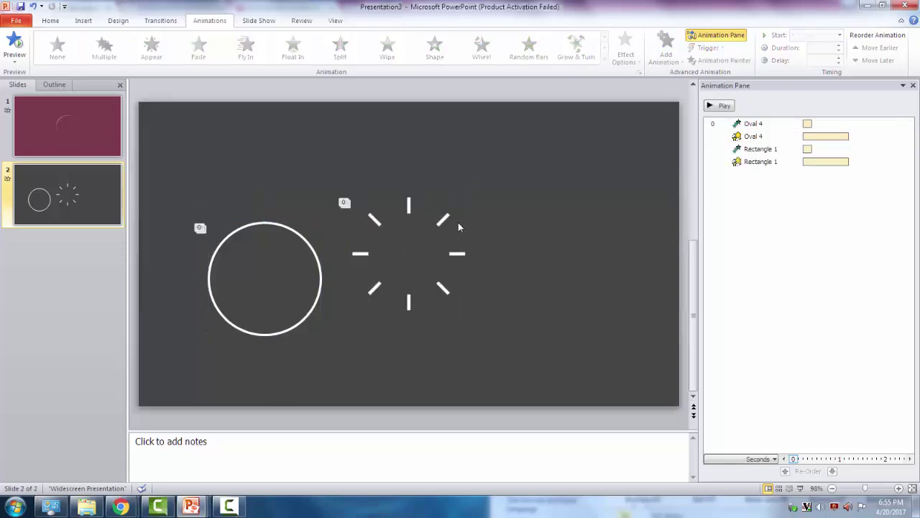
pyautogui.click(593, 170)
pyautogui.click(449, 220)
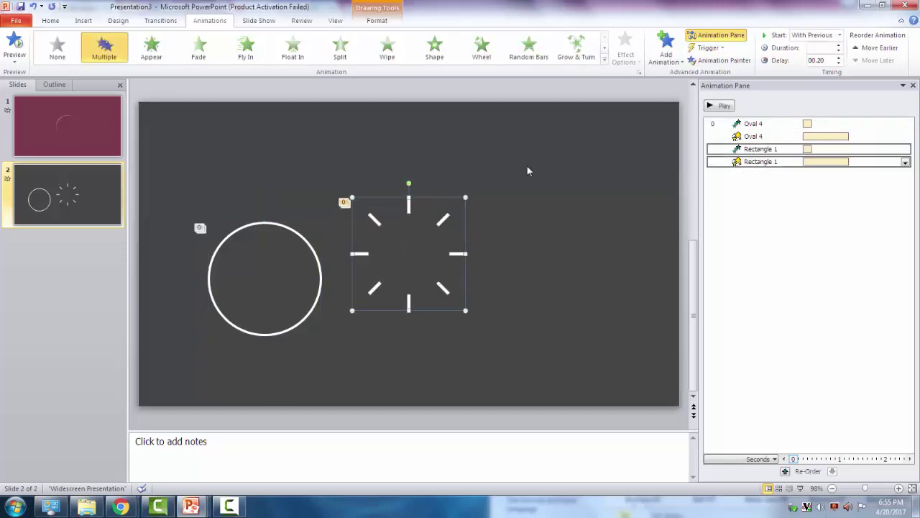
pyautogui.click(271, 289)
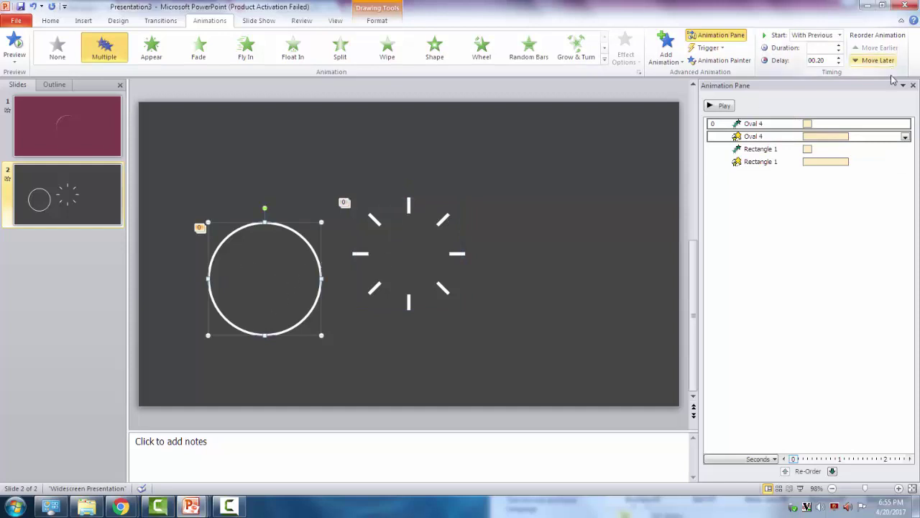
pyautogui.moveTo(807, 124)
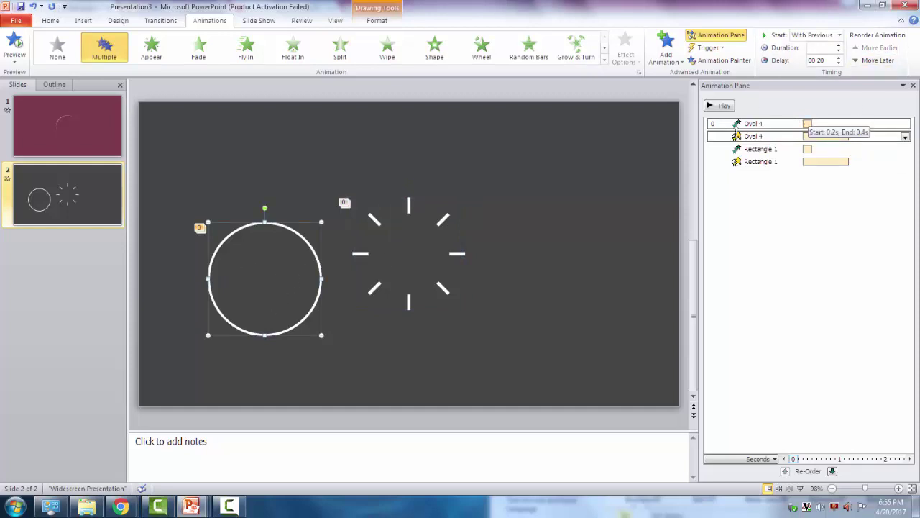
pyautogui.click(808, 124)
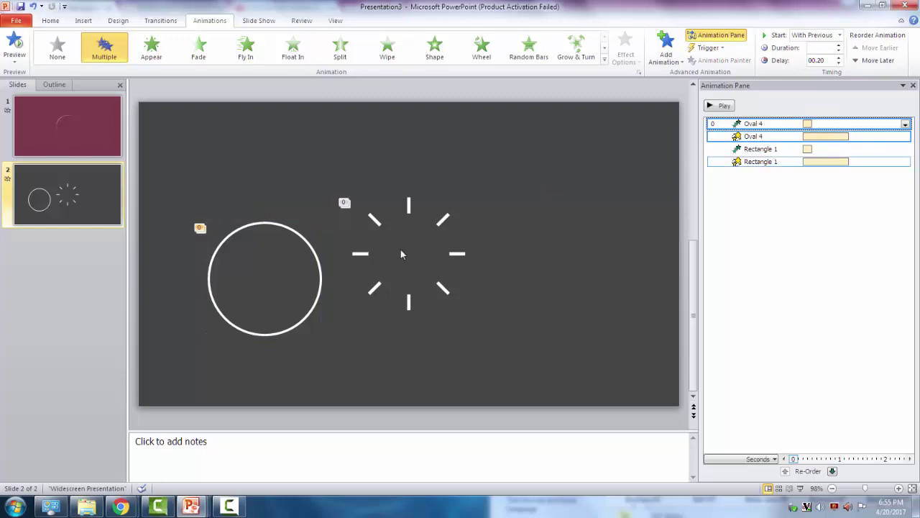
pyautogui.click(783, 149)
pyautogui.click(783, 161)
# Step: Move both Rectangle 1 animations above Oval 4 in the Animation Pane
pyautogui.click(783, 149)
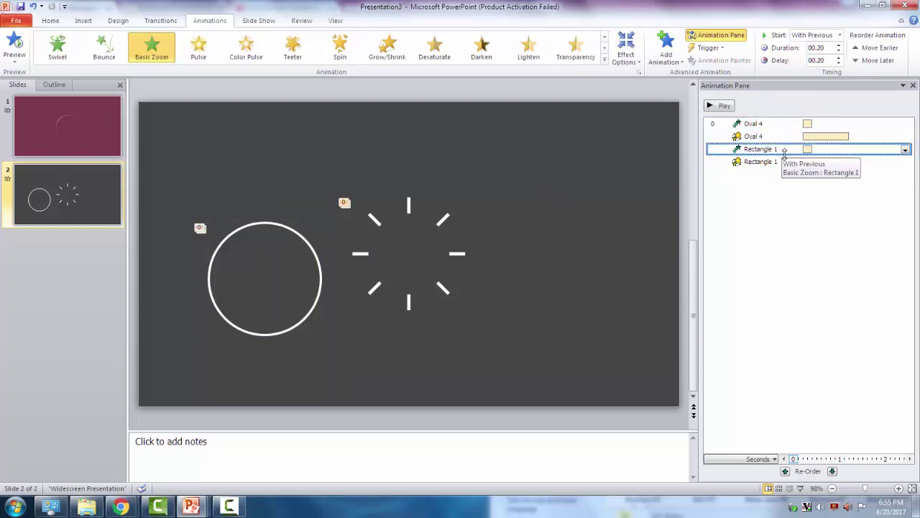
pyautogui.moveTo(784, 149); pyautogui.dragTo(790, 124)
pyautogui.moveTo(796, 163); pyautogui.dragTo(800, 138)
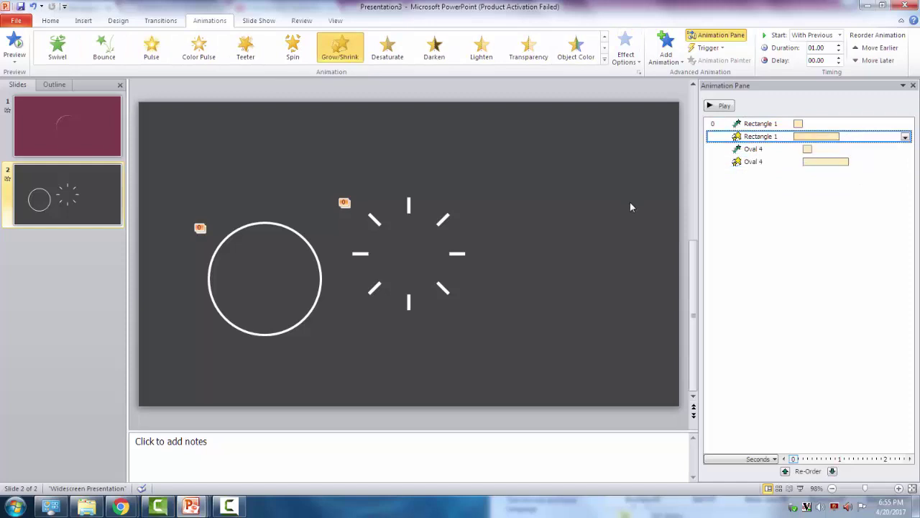
# Step: Align the ring circle center and middle so it sits over the dash burst
pyautogui.click(248, 277)
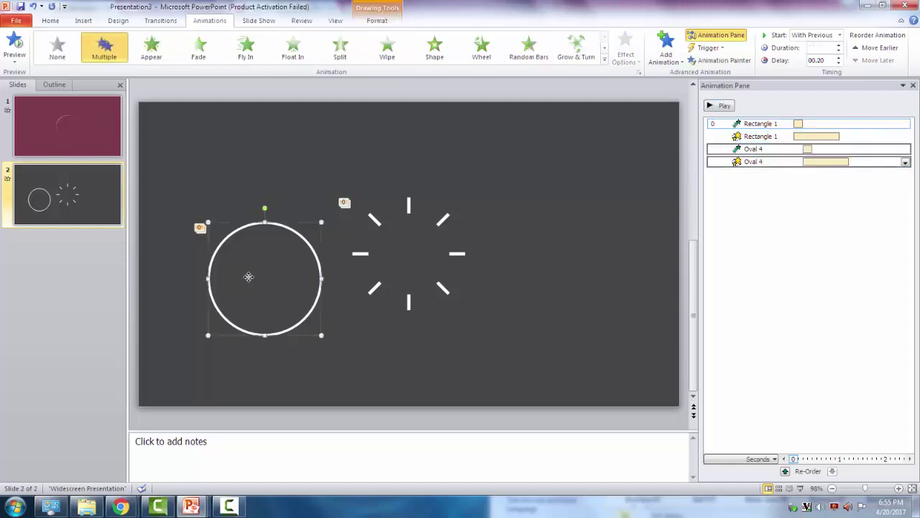
pyautogui.click(377, 20)
pyautogui.click(760, 50)
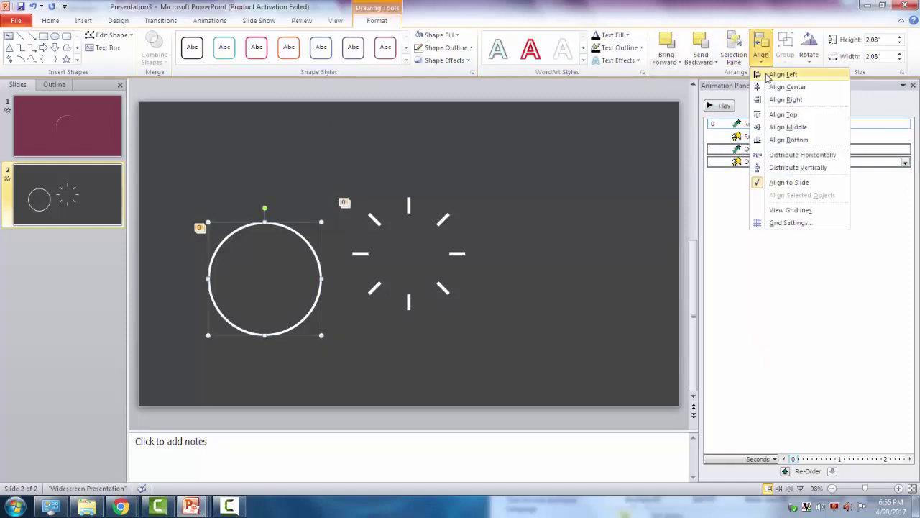
pyautogui.click(398, 391)
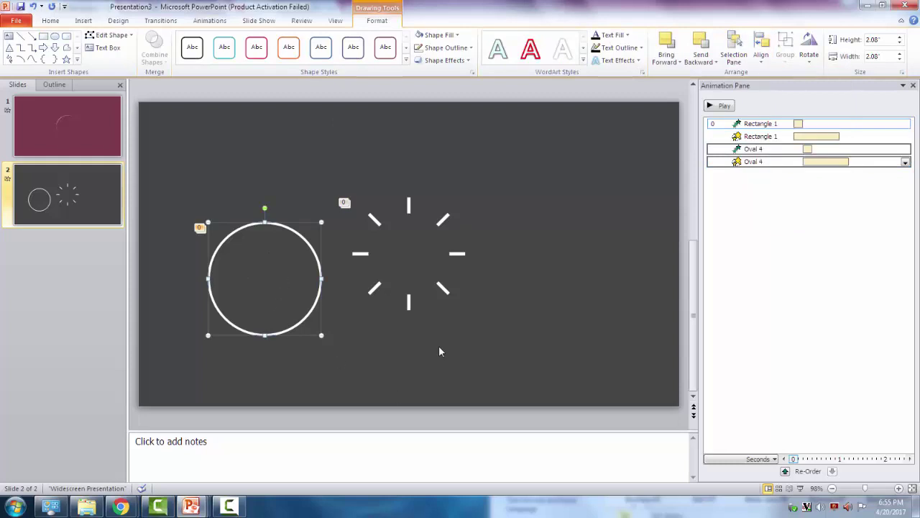
pyautogui.doubleClick(292, 293)
pyautogui.click(761, 51)
pyautogui.click(787, 87)
pyautogui.click(761, 50)
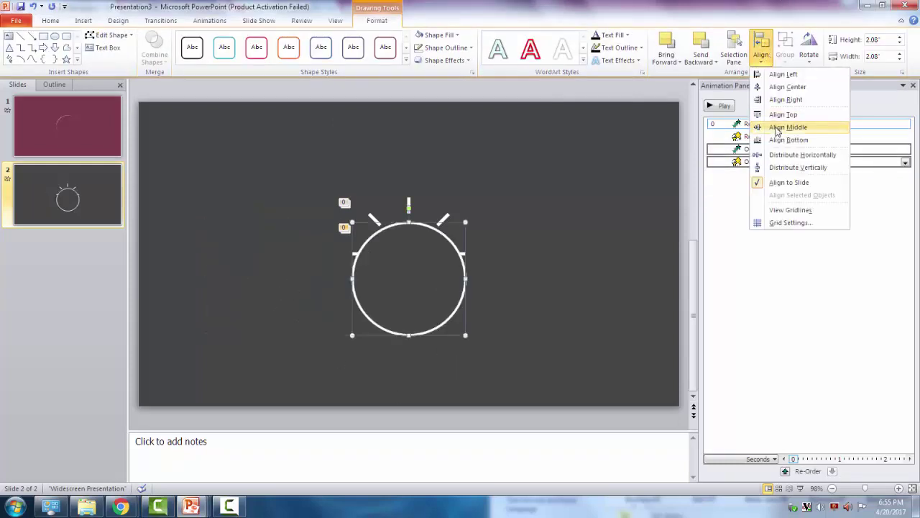
pyautogui.click(776, 127)
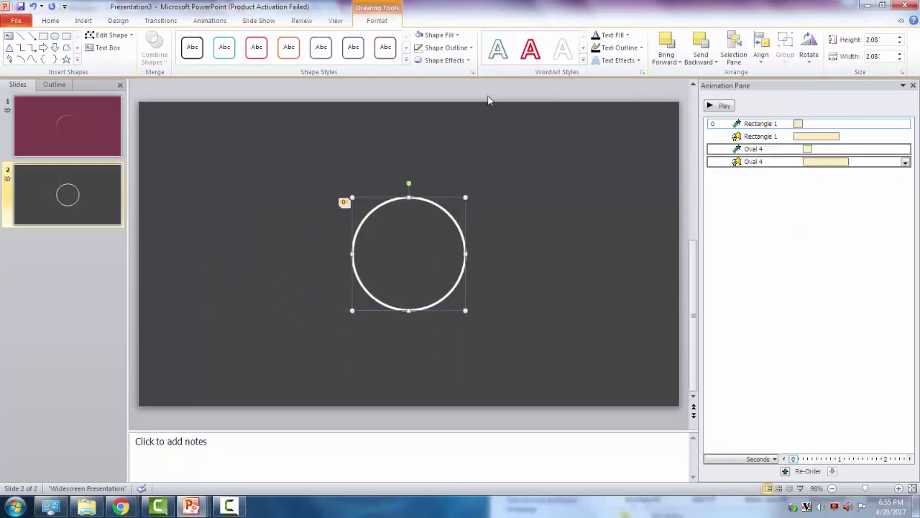
# Step: Set the circle's outline to dark grey Gray-80%, Text 2, matching the background
pyautogui.click(418, 51)
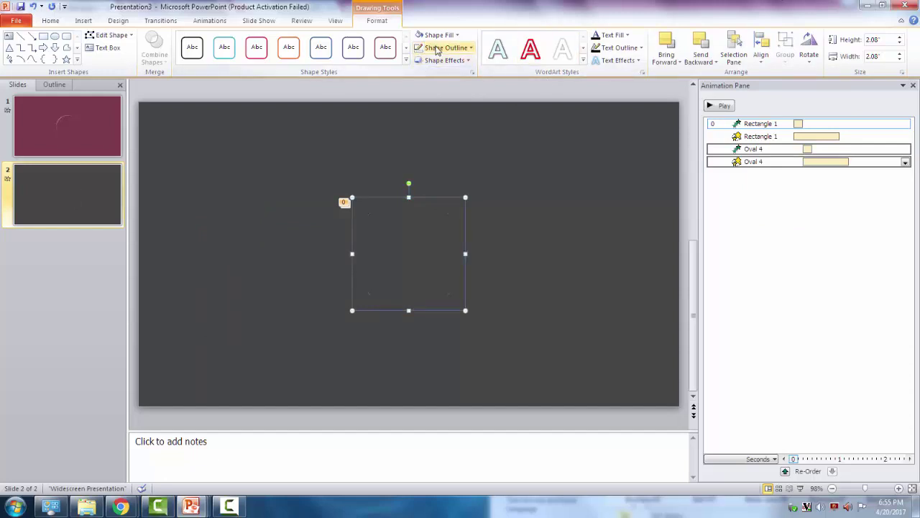
pyautogui.click(436, 50)
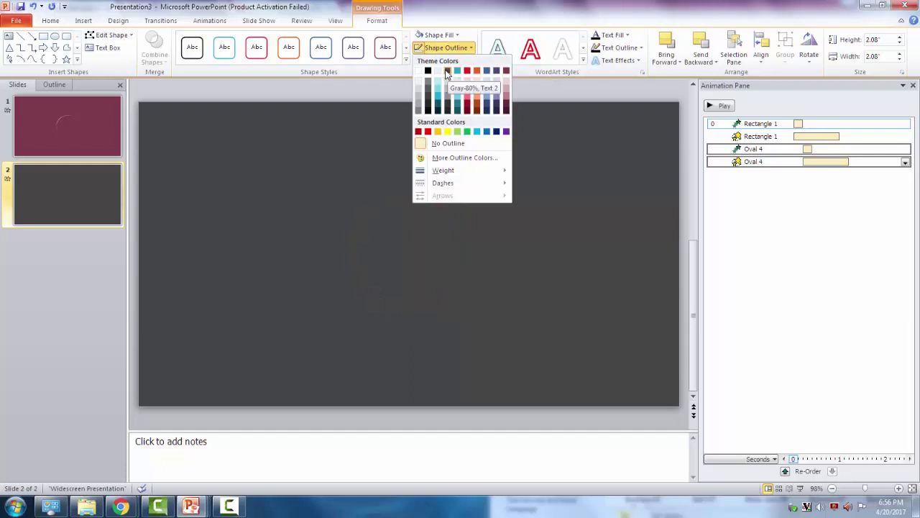
pyautogui.click(447, 72)
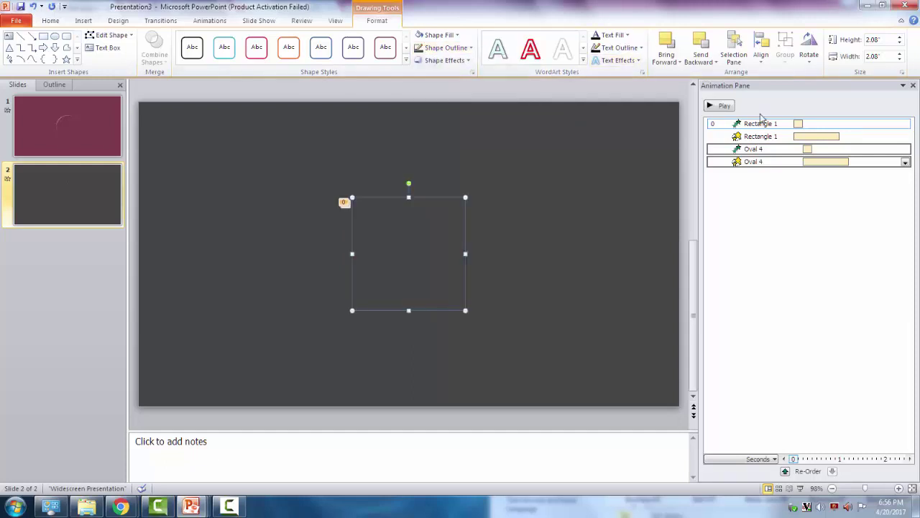
pyautogui.click(721, 106)
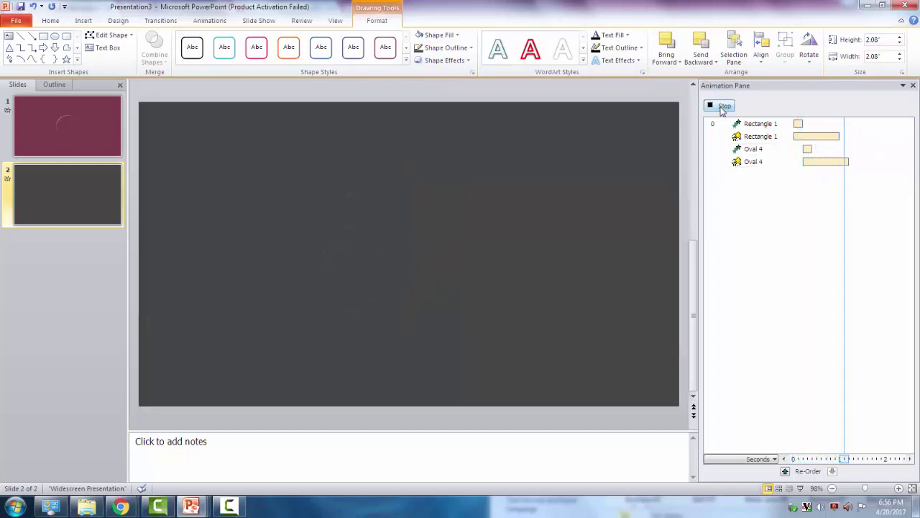
pyautogui.click(583, 202)
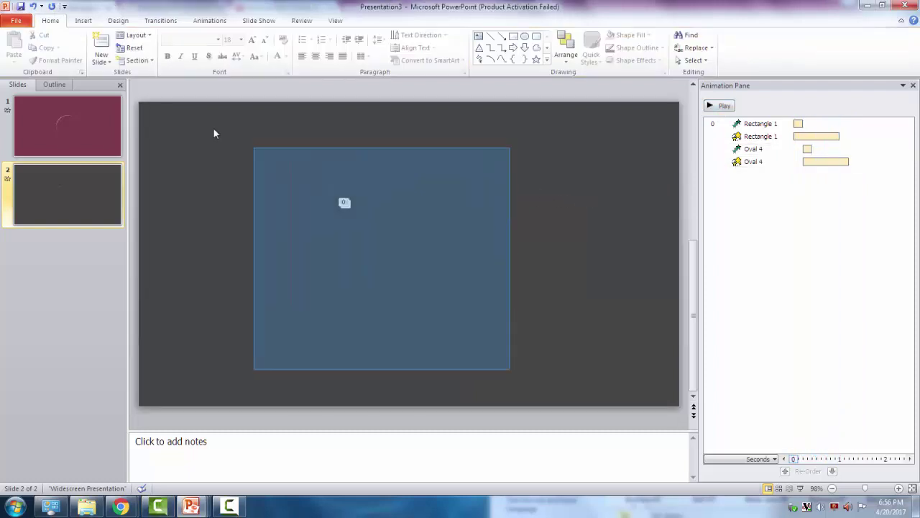
# Step: Duplicate the central burst with its animations, shrink the copy to about a third, and move it up-right
pyautogui.moveTo(509, 369); pyautogui.dragTo(249, 144)
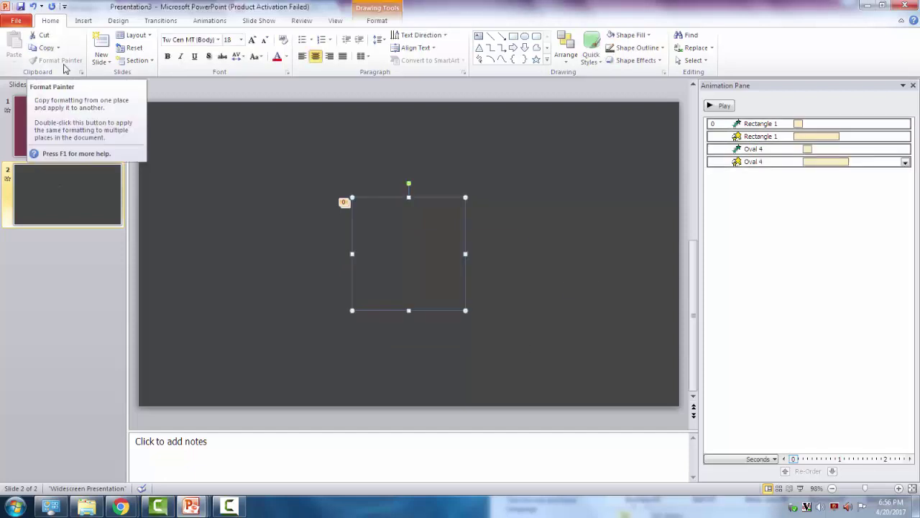
pyautogui.moveTo(596, 147); pyautogui.dragTo(212, 407)
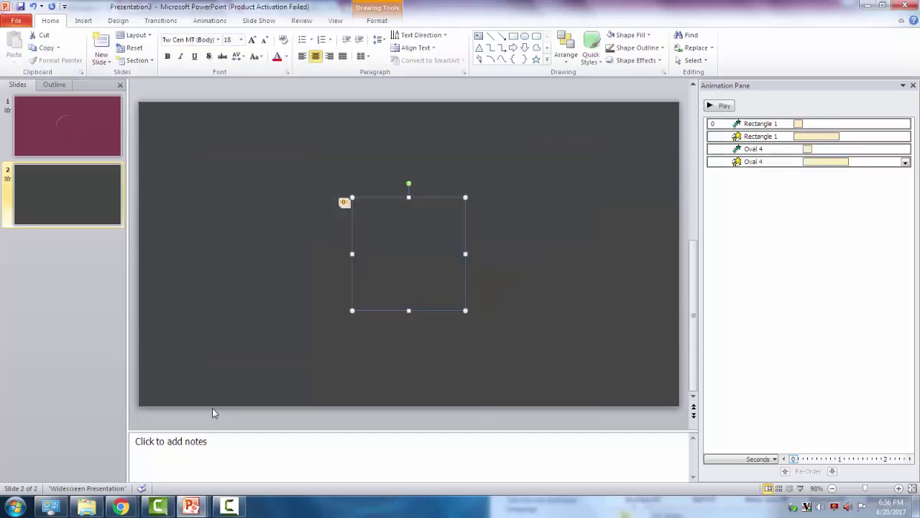
pyautogui.hotkey('ctrl', 'd')
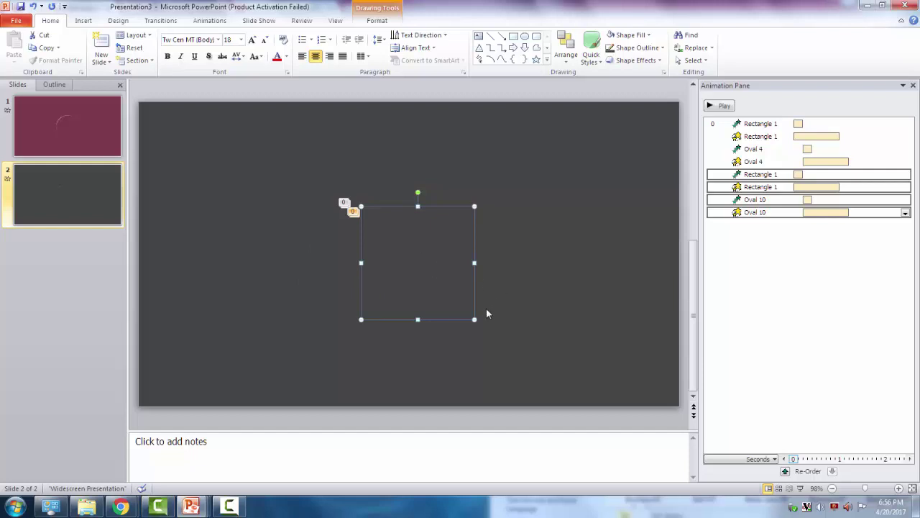
pyautogui.moveTo(473, 319); pyautogui.dragTo(436, 281)
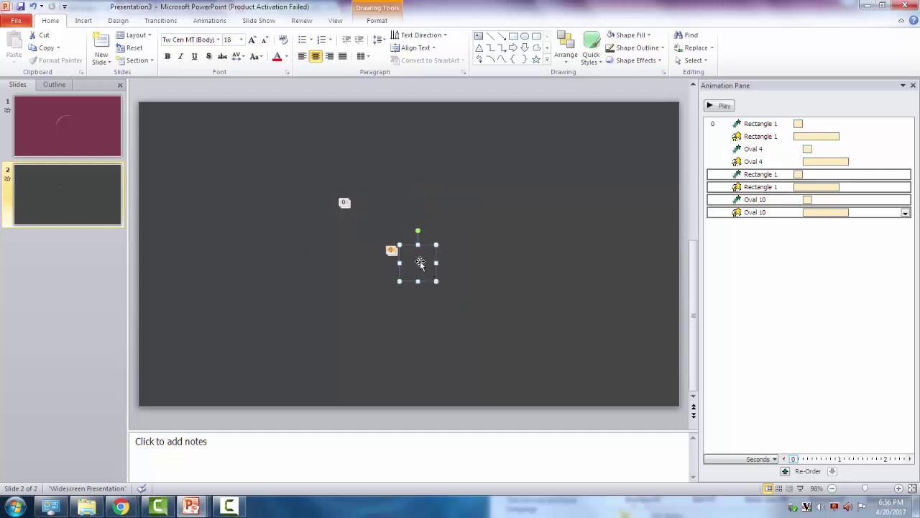
pyautogui.moveTo(488, 208); pyautogui.dragTo(494, 210)
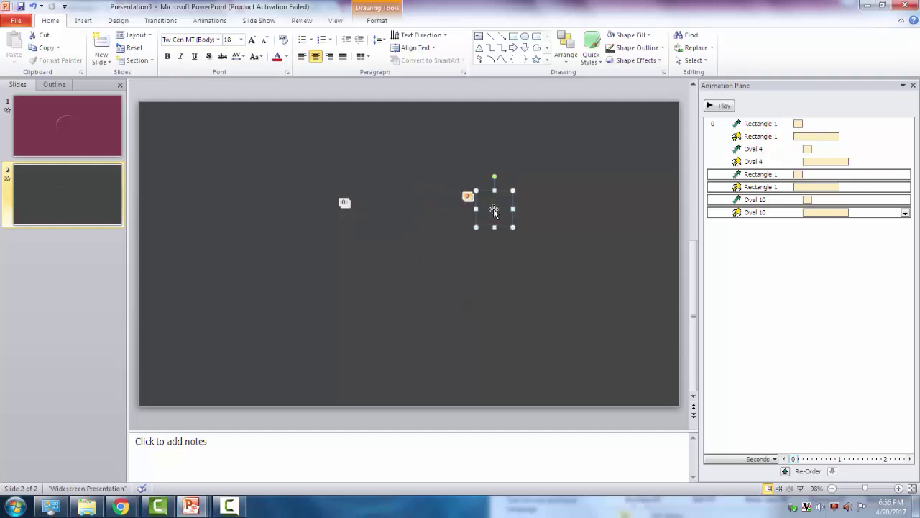
# Step: Add two more small burst copies at separate spots, then nudge all bursts up slightly
pyautogui.hotkey('ctrl', 'd')
pyautogui.moveTo(607, 209)
pyautogui.mouseDown()
pyautogui.moveTo(304, 328)
pyautogui.moveTo(323, 352)
pyautogui.moveTo(312, 291)
pyautogui.mouseUp()
pyautogui.hotkey('ctrl', 'd')
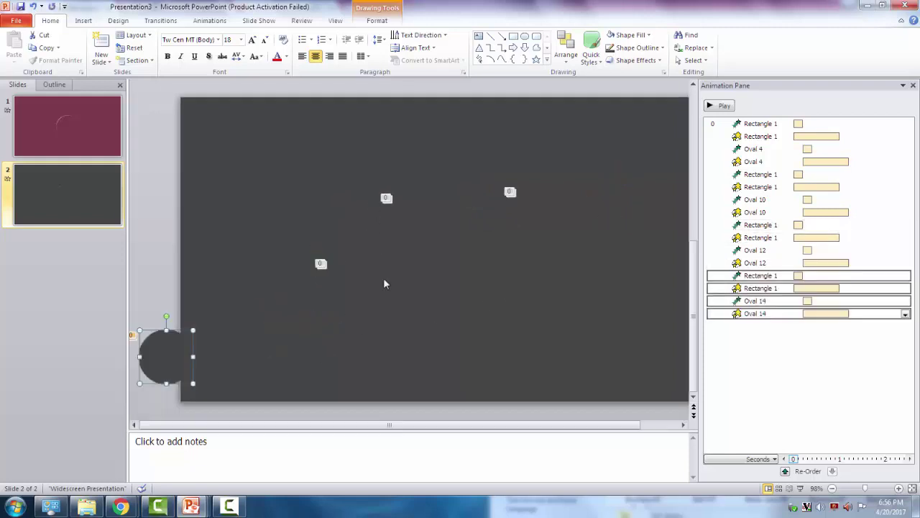
pyautogui.moveTo(437, 340)
pyautogui.mouseDown()
pyautogui.moveTo(542, 336)
pyautogui.moveTo(518, 350)
pyautogui.moveTo(523, 374)
pyautogui.mouseUp()
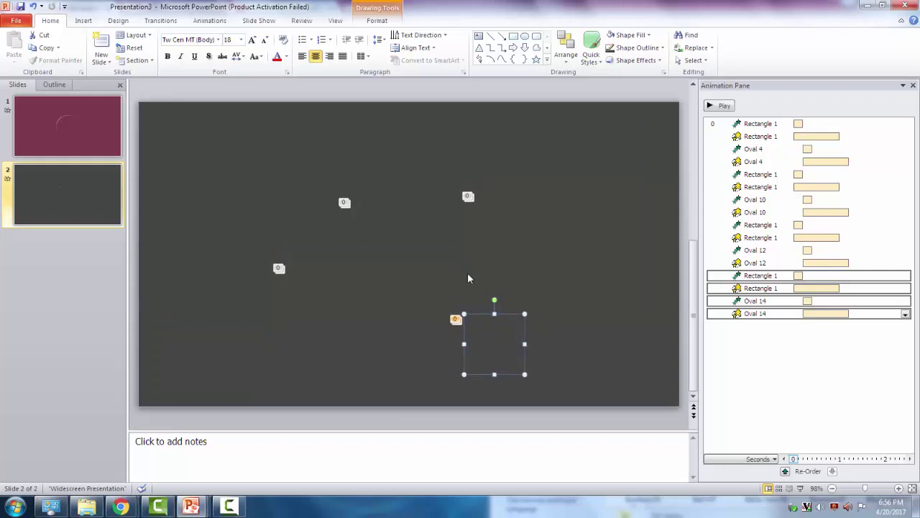
pyautogui.moveTo(598, 398); pyautogui.dragTo(124, 98)
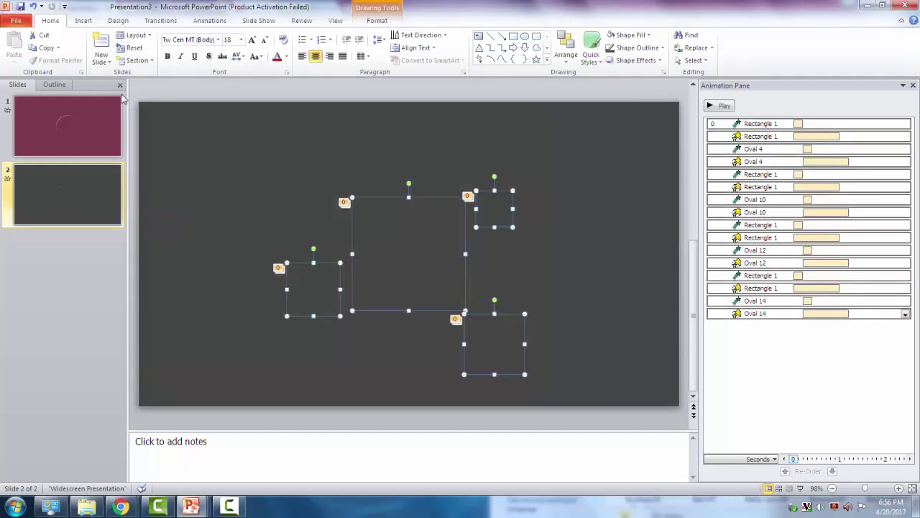
pyautogui.press('Up')
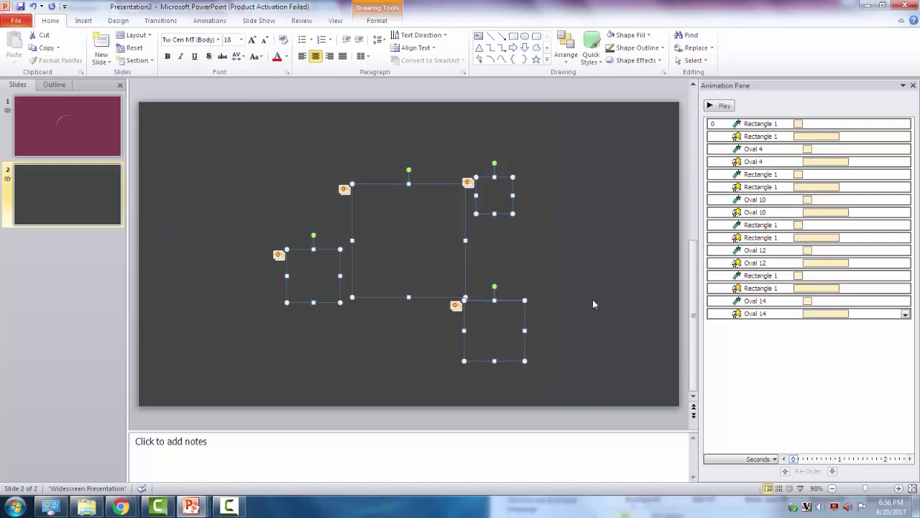
pyautogui.moveTo(594, 304); pyautogui.dragTo(584, 220)
# Step: Stagger the burst copies' animation start times in the Animation Pane, the last at 0.6 s, and preview
pyautogui.click(800, 185)
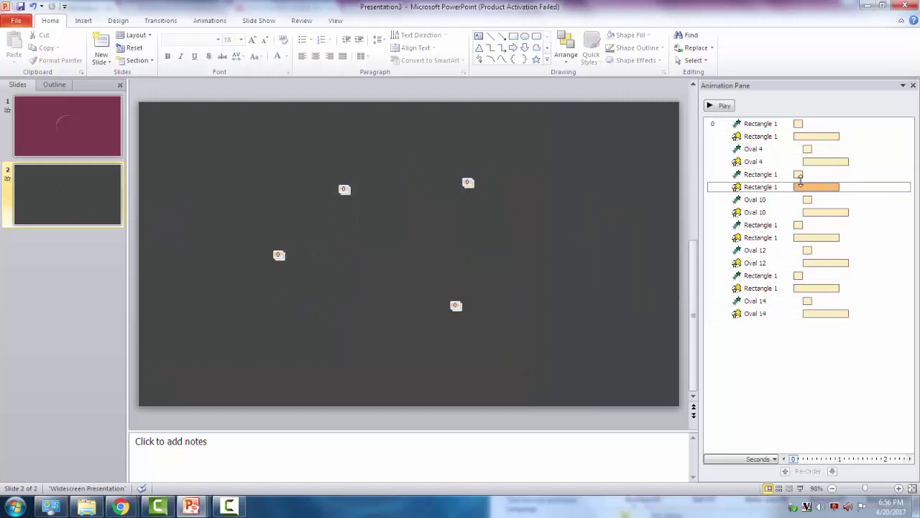
pyautogui.click(799, 175)
pyautogui.click(507, 208)
pyautogui.click(380, 199)
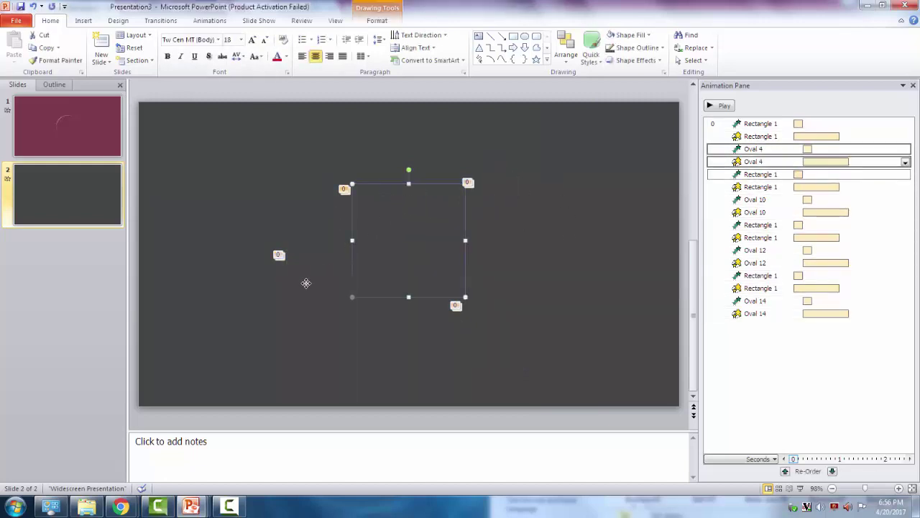
pyautogui.moveTo(348, 268); pyautogui.dragTo(315, 333)
pyautogui.hotkey('ctrl', 'z')
pyautogui.moveTo(797, 174)
pyautogui.mouseDown()
pyautogui.moveTo(817, 212)
pyautogui.moveTo(804, 225)
pyautogui.moveTo(821, 263)
pyautogui.moveTo(812, 275)
pyautogui.moveTo(821, 314)
pyautogui.mouseUp()
pyautogui.click(812, 187)
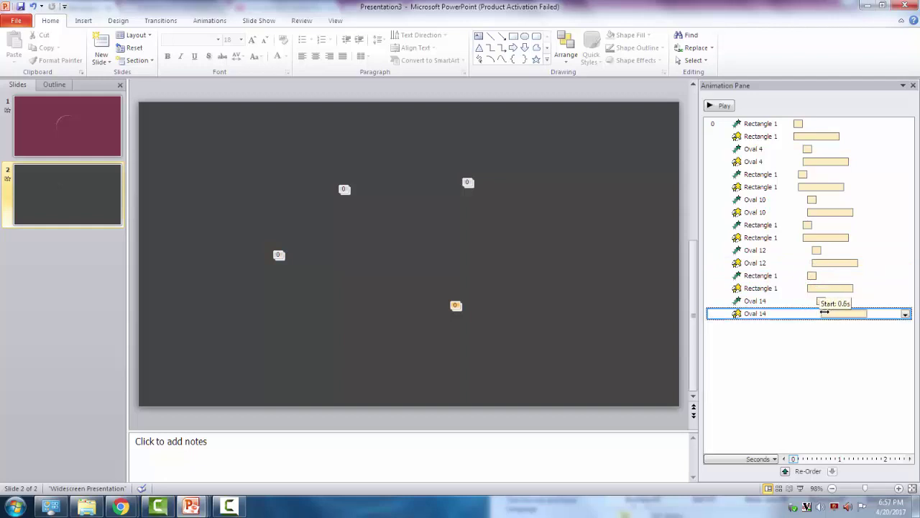
pyautogui.moveTo(778, 149); pyautogui.dragTo(780, 161)
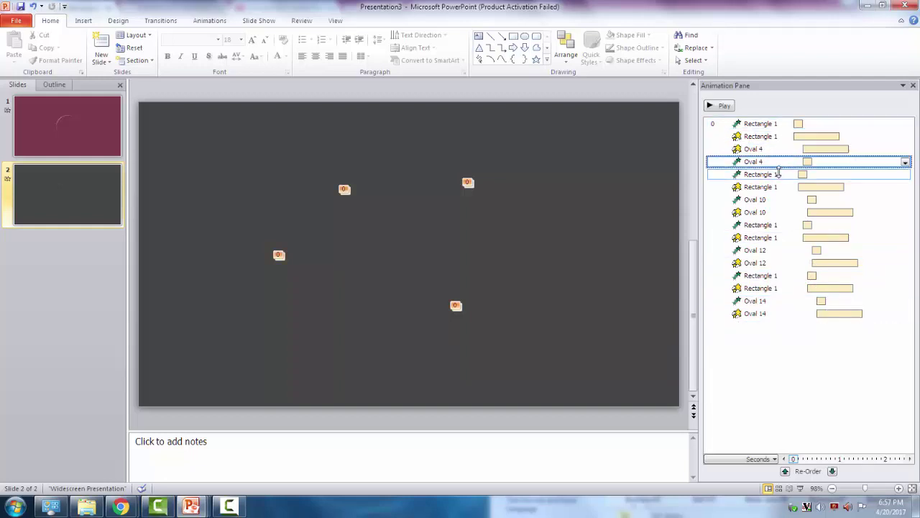
pyautogui.hotkey('ctrl', 'z')
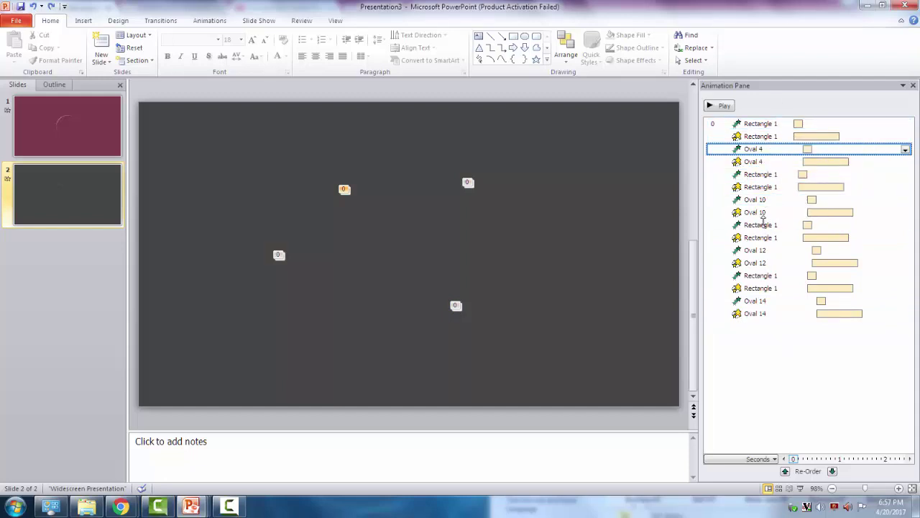
pyautogui.click(719, 106)
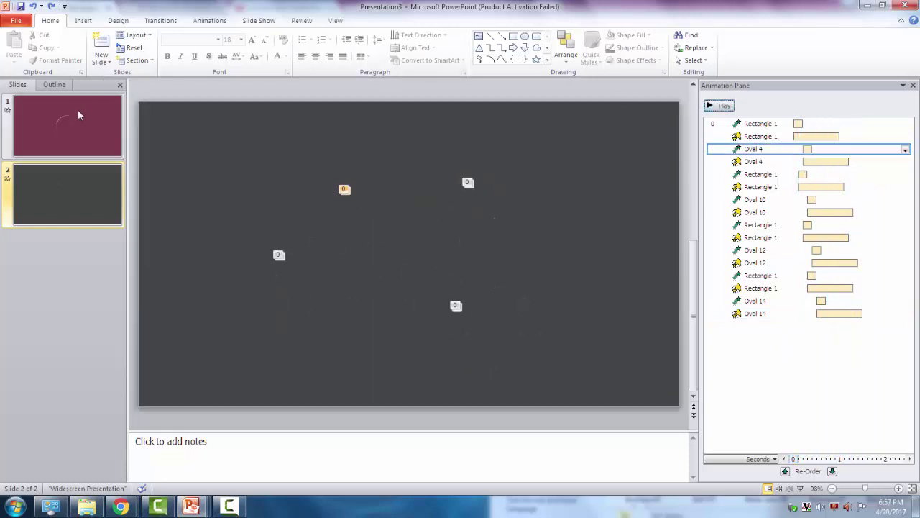
# Step: Copy the circle from slide 1 and paste it at slide 2's top-left corner
pyautogui.click(63, 132)
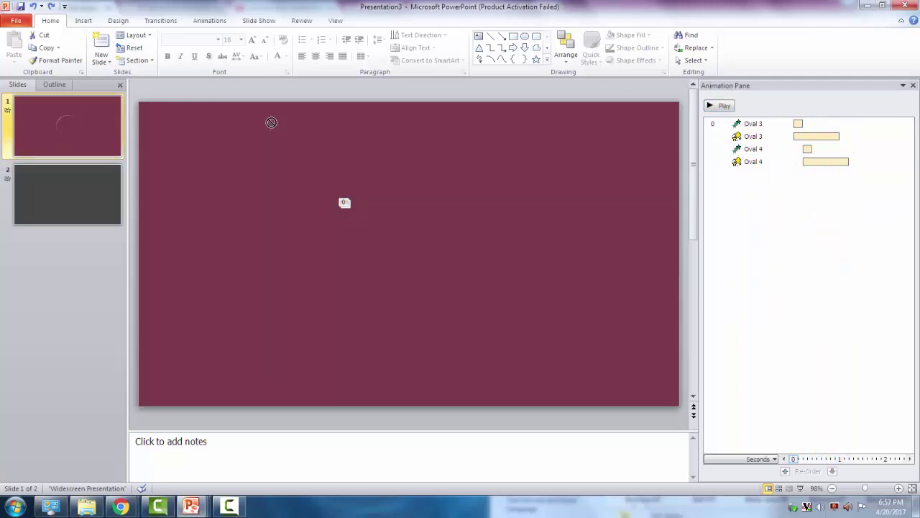
pyautogui.moveTo(244, 125); pyautogui.dragTo(606, 446)
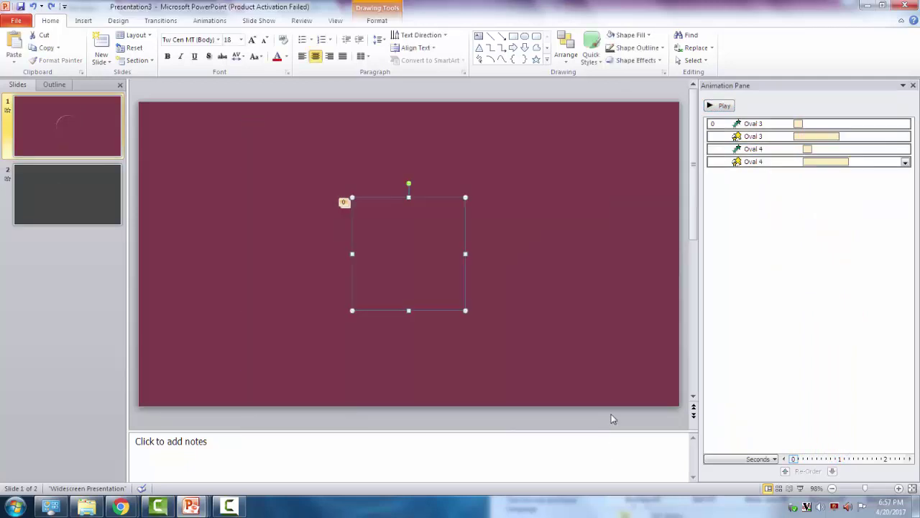
pyautogui.click(81, 195)
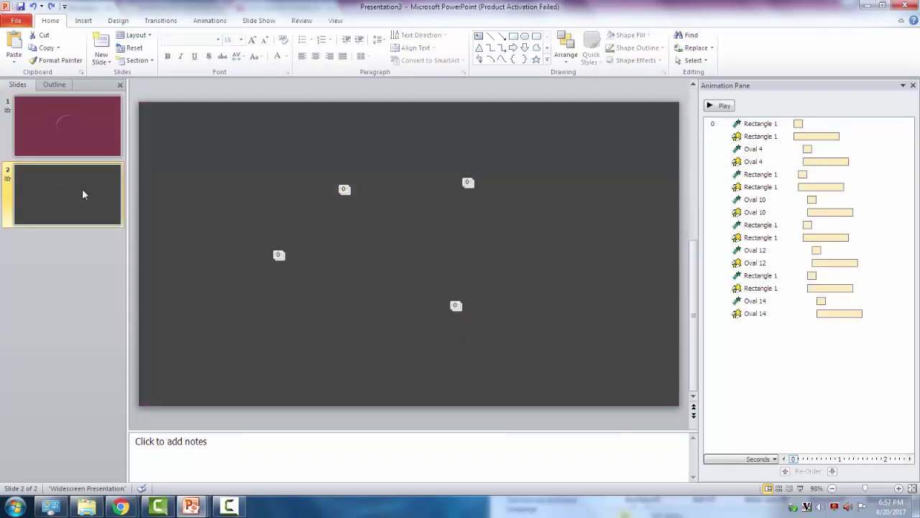
pyautogui.hotkey('ctrl', 'v')
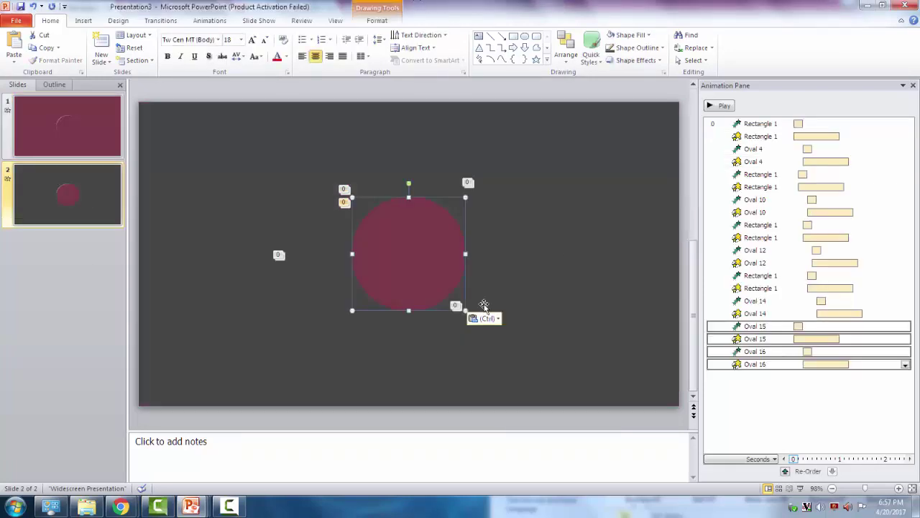
pyautogui.moveTo(443, 259)
pyautogui.mouseDown()
pyautogui.moveTo(252, 154)
pyautogui.moveTo(239, 137)
pyautogui.mouseUp()
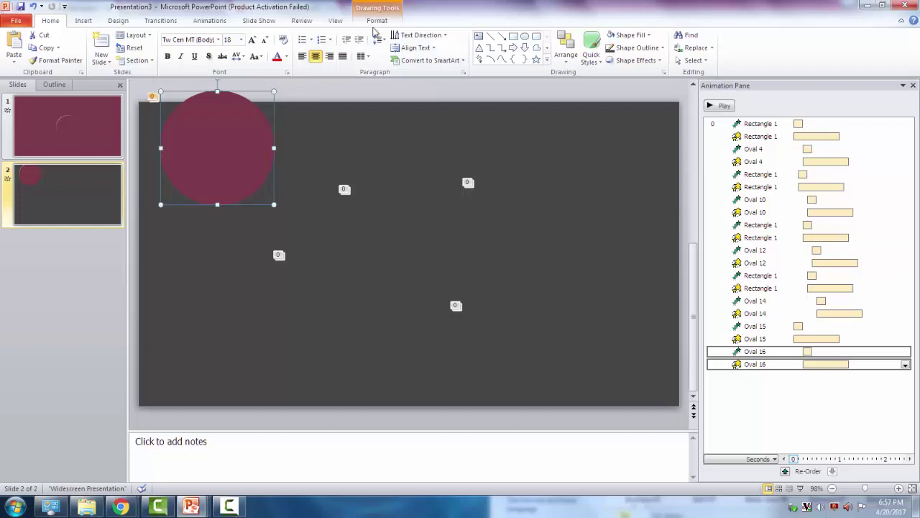
# Step: Give the pasted oval a dark grey fill and a dark grey outline
pyautogui.click(377, 22)
pyautogui.click(427, 36)
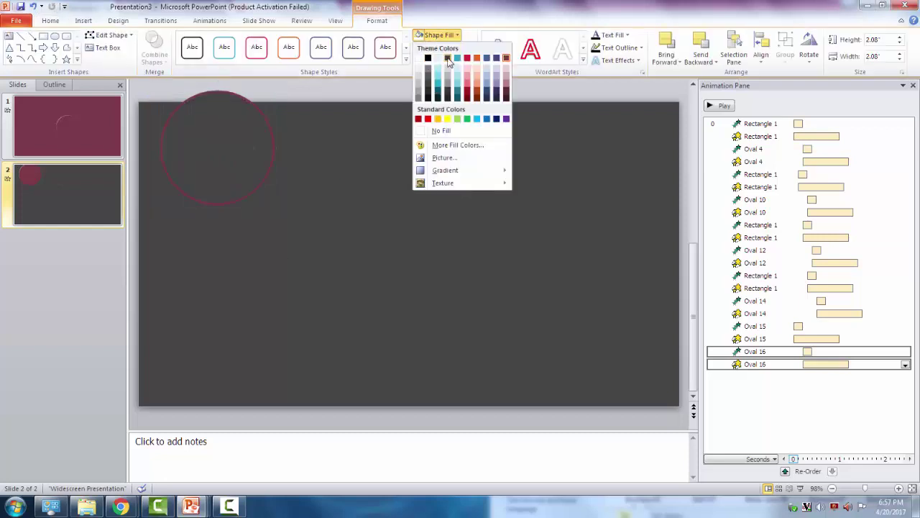
pyautogui.click(448, 59)
pyautogui.click(440, 47)
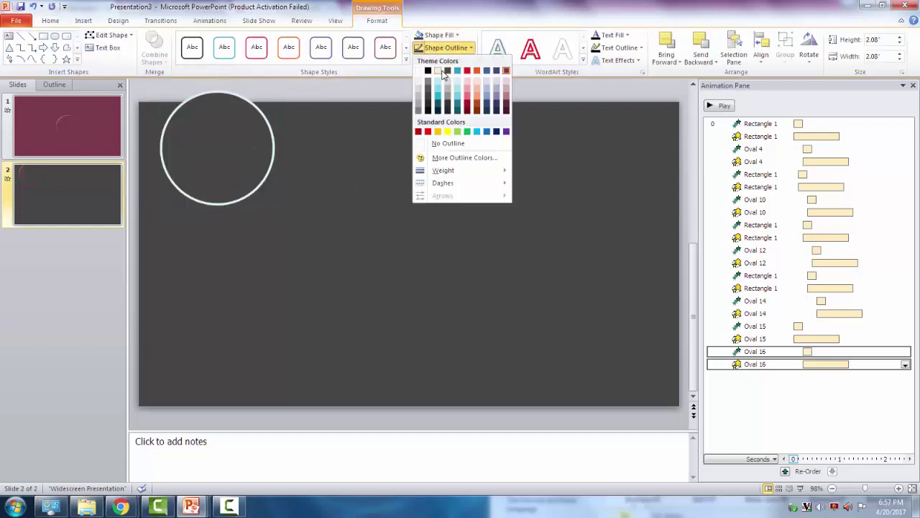
pyautogui.click(437, 70)
pyautogui.click(446, 47)
pyautogui.click(447, 70)
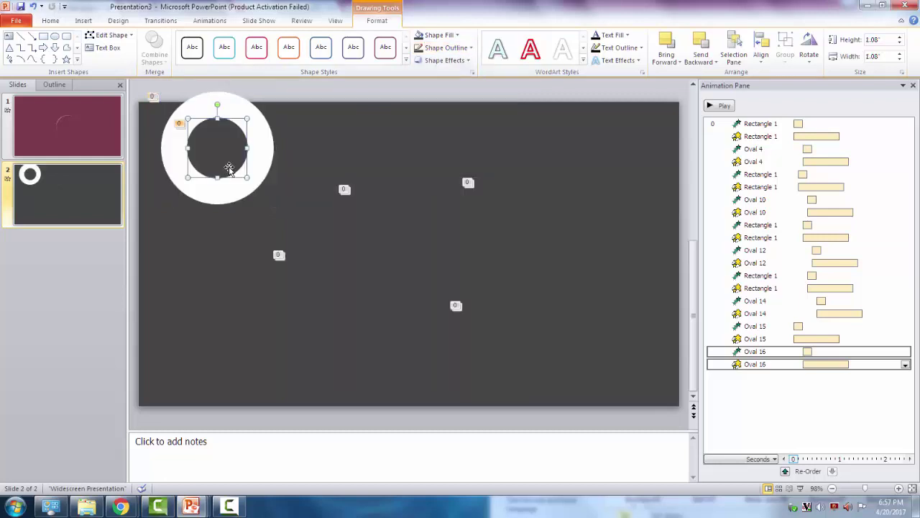
pyautogui.click(303, 137)
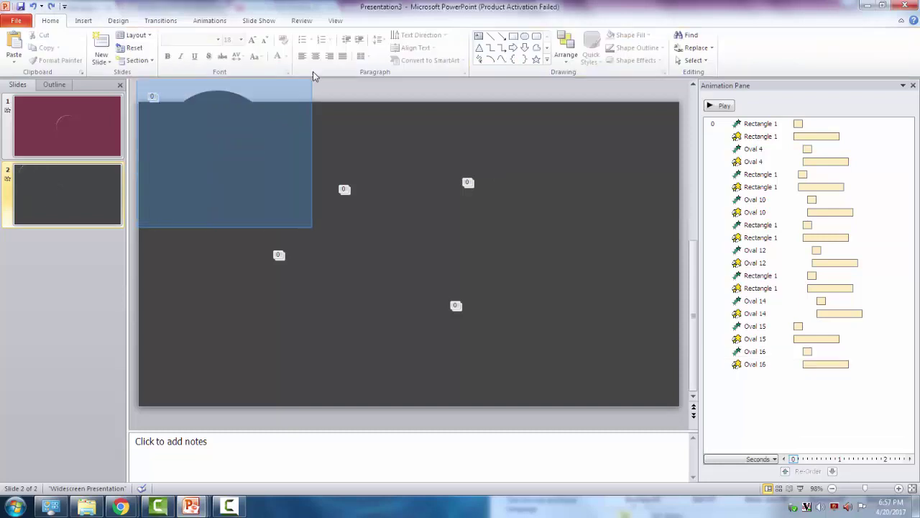
# Step: Move the top-left ring burst toward the slide bottom and paste another copy elsewhere on the slide
pyautogui.moveTo(140, 228); pyautogui.dragTo(310, 93)
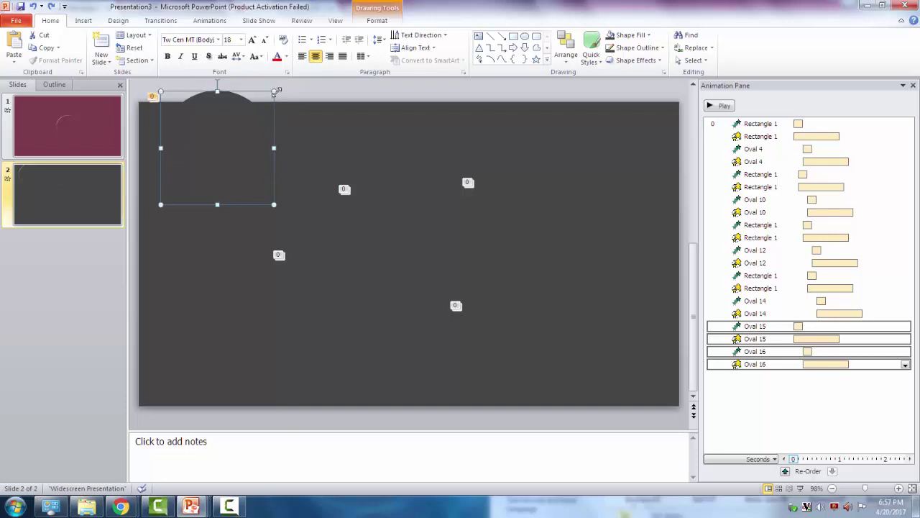
pyautogui.click(236, 152)
pyautogui.moveTo(317, 191); pyautogui.dragTo(359, 173)
pyautogui.moveTo(350, 356); pyautogui.dragTo(379, 343)
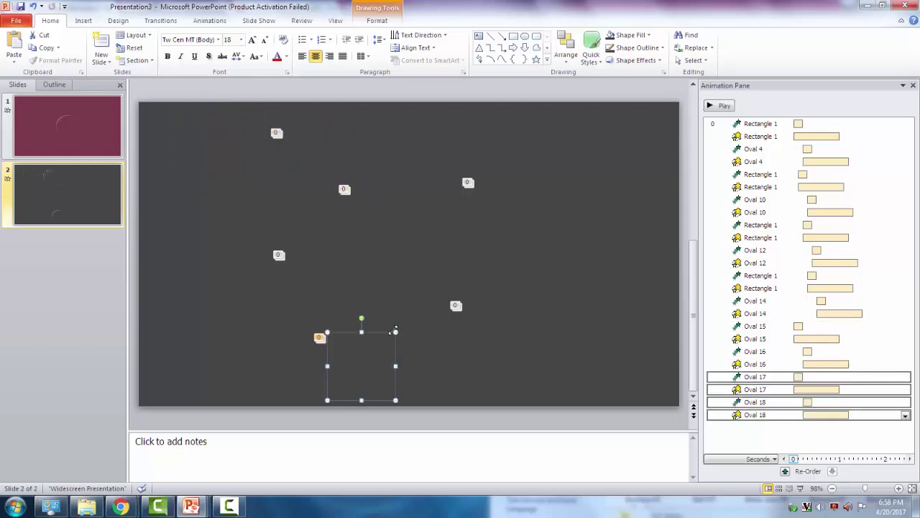
pyautogui.hotkey('ctrl', 'v')
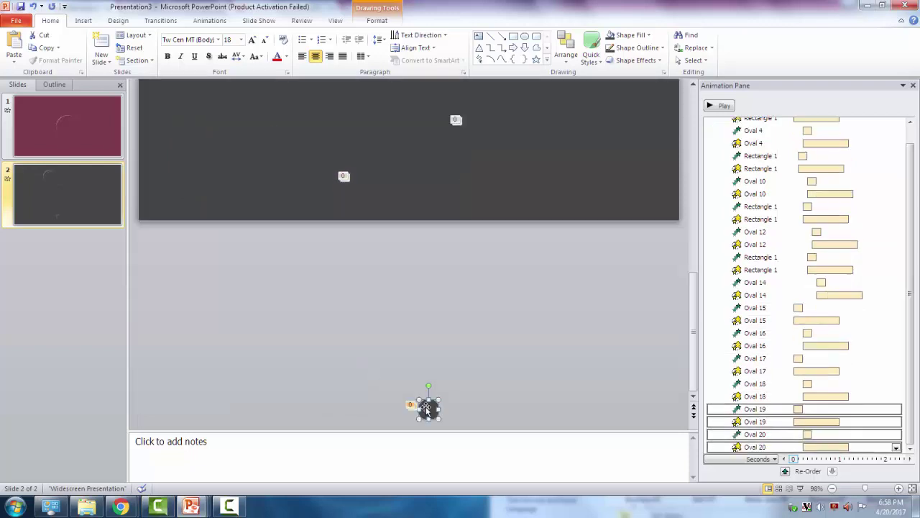
pyautogui.moveTo(563, 115); pyautogui.dragTo(563, 118)
pyautogui.scroll(3, 385, 287)
pyautogui.scroll(-2, 243, 243)
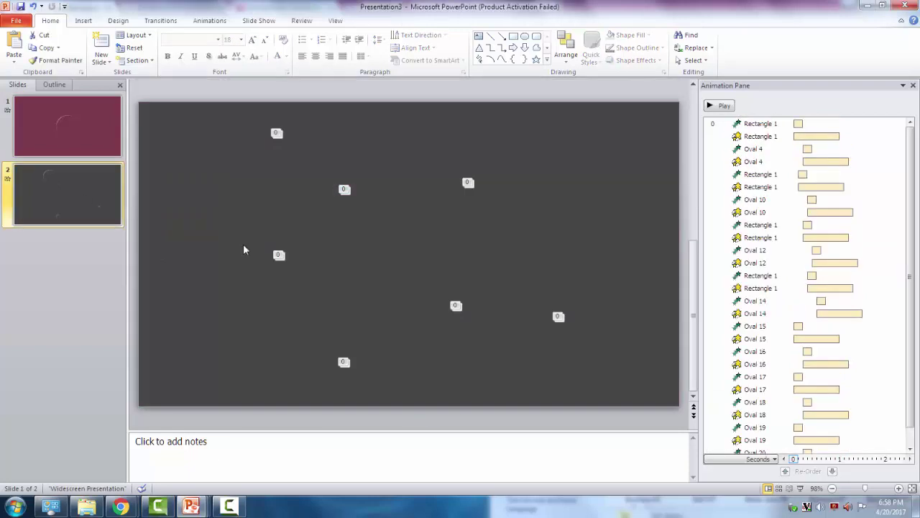
# Step: Nudge one burst up-left and delay the Oval 17, 18 and 19 animations, the second Oval 19 to 0.5 s
pyautogui.moveTo(559, 316); pyautogui.dragTo(522, 292)
pyautogui.click(638, 326)
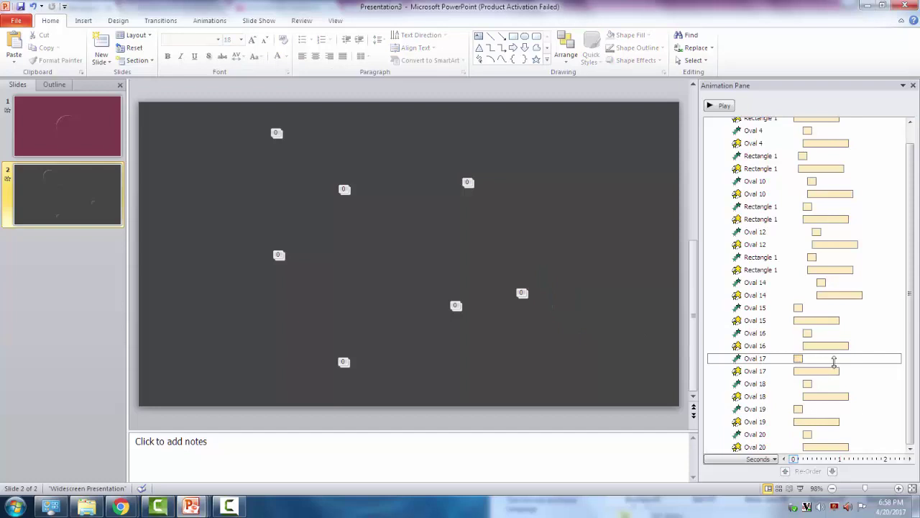
pyautogui.click(798, 408)
pyautogui.moveTo(810, 421)
pyautogui.mouseDown()
pyautogui.moveTo(832, 420)
pyautogui.moveTo(832, 446)
pyautogui.mouseUp()
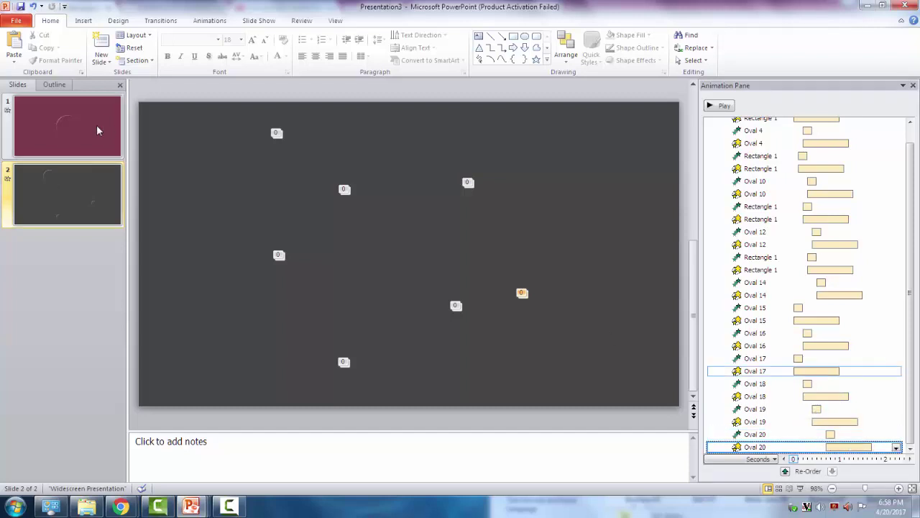
pyautogui.moveTo(816, 371)
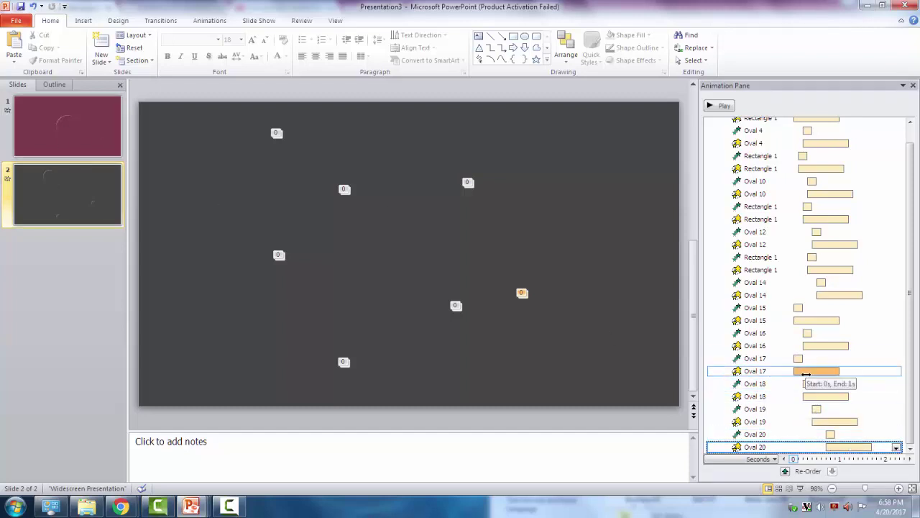
pyautogui.moveTo(798, 358)
pyautogui.moveTo(798, 358); pyautogui.dragTo(812, 384)
pyautogui.click(802, 370)
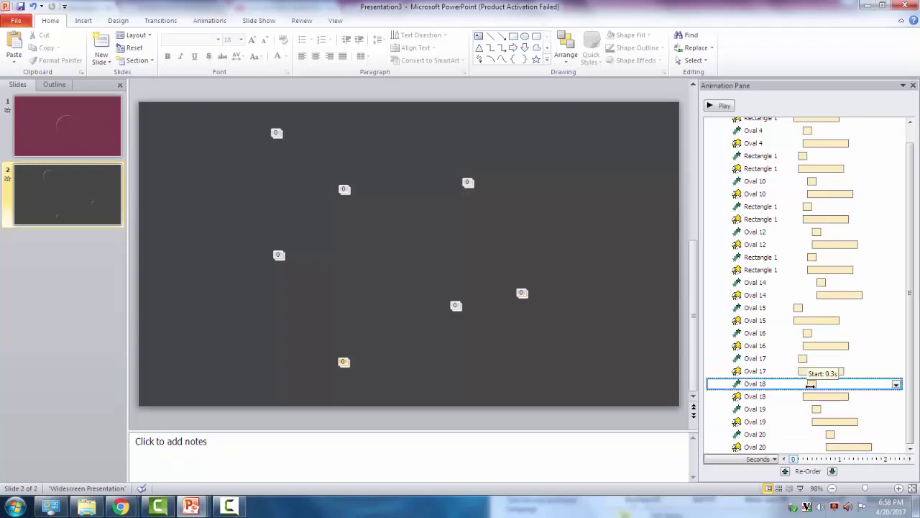
pyautogui.click(813, 396)
# Step: Move the top-left ring burst down and right, previewing the staggered animations
pyautogui.click(722, 107)
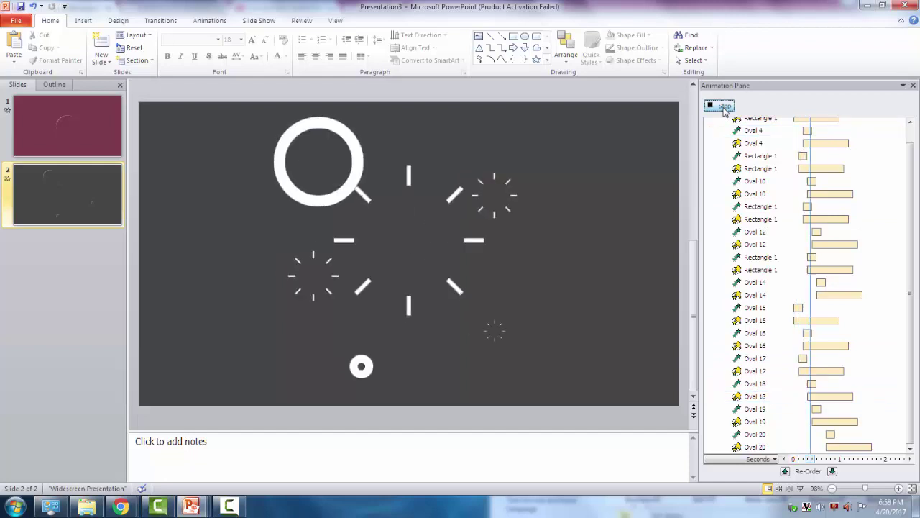
pyautogui.moveTo(228, 86); pyautogui.dragTo(416, 200)
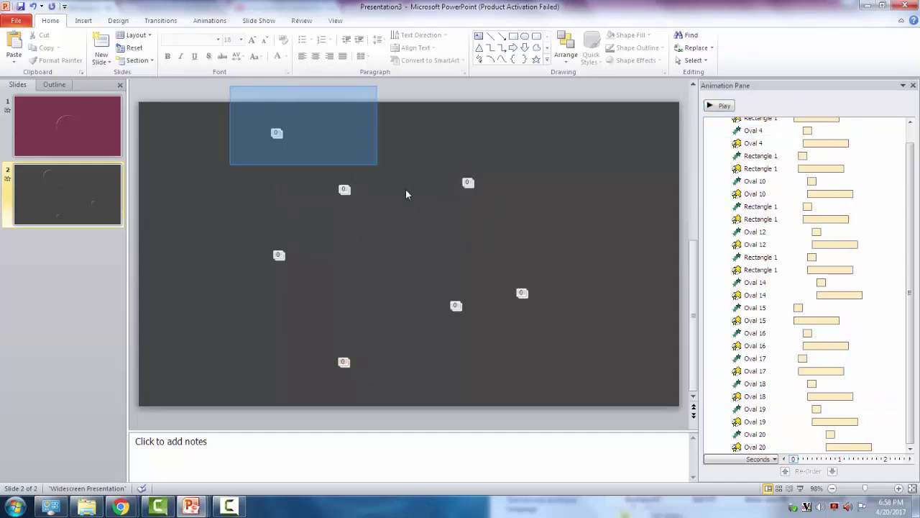
pyautogui.moveTo(345, 189); pyautogui.dragTo(364, 221)
pyautogui.click(717, 108)
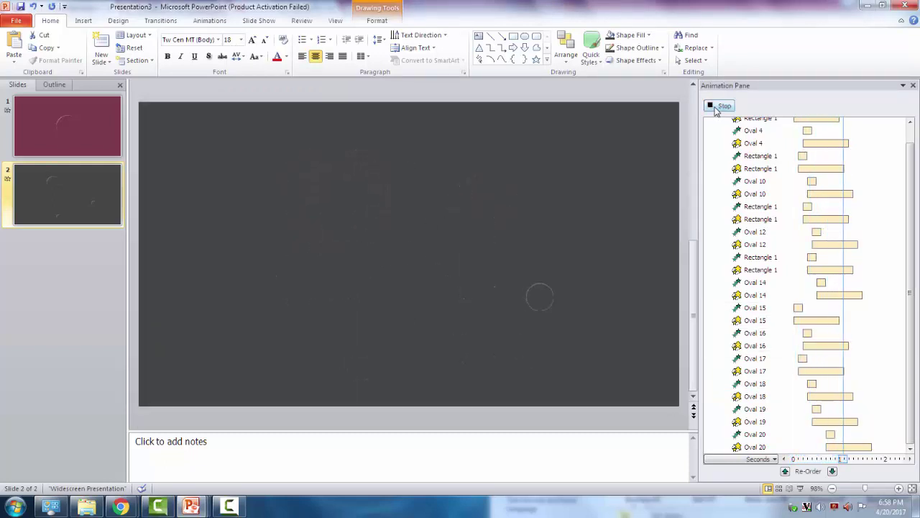
pyautogui.click(716, 108)
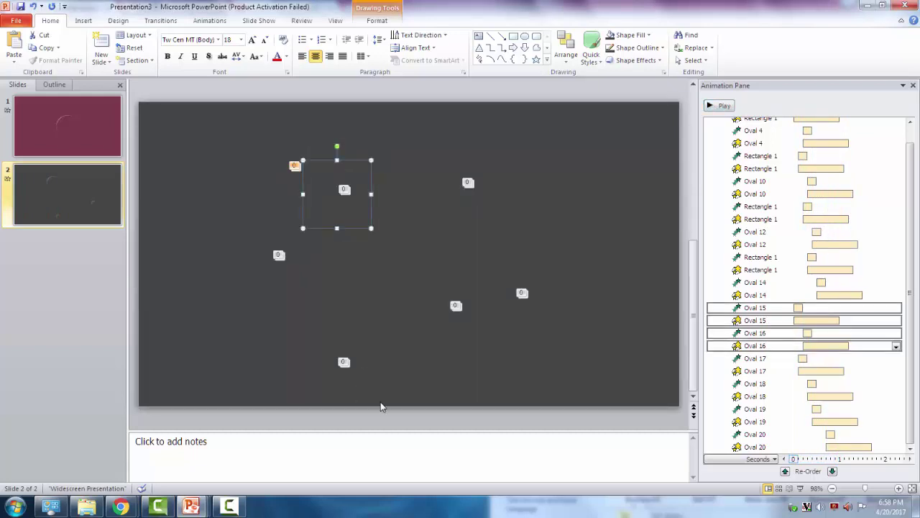
# Step: Shift the small bottom burst up and right, preview again, and start drawing a text box
pyautogui.click(343, 361)
pyautogui.moveTo(361, 363); pyautogui.dragTo(380, 318)
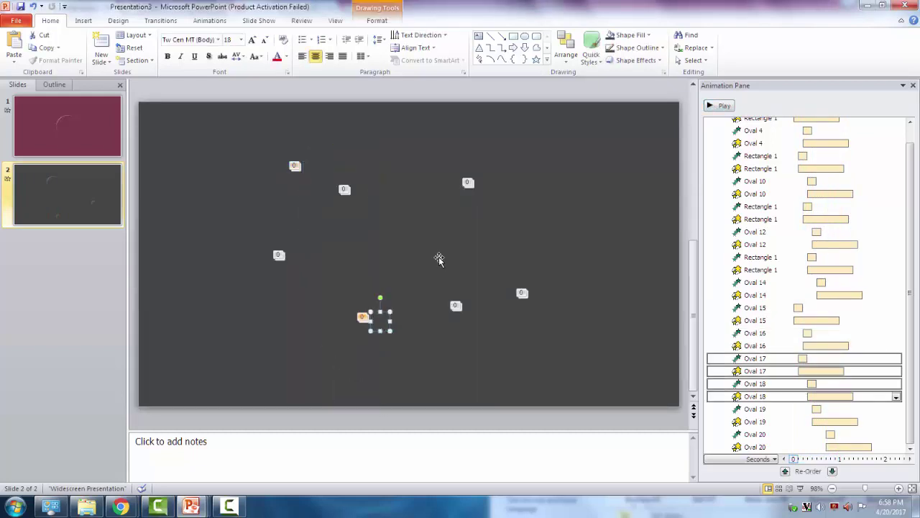
pyautogui.click(716, 112)
pyautogui.click(716, 111)
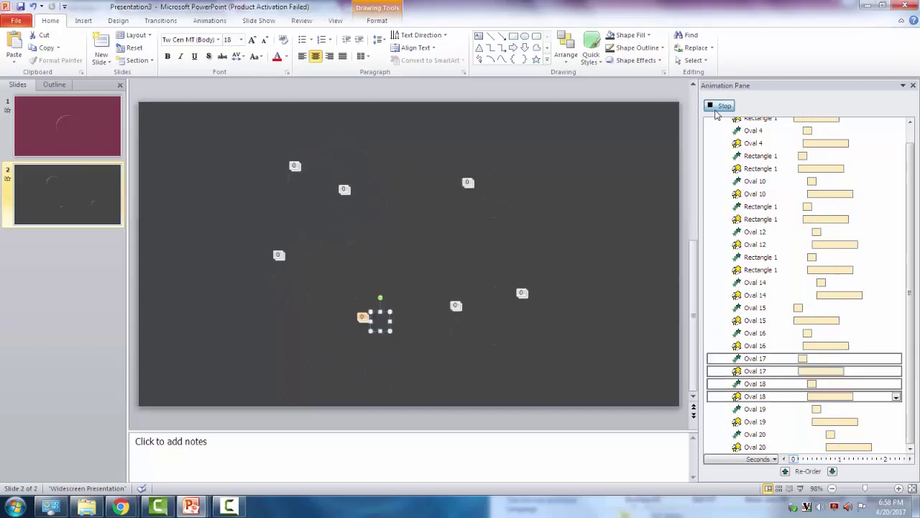
pyautogui.click(716, 111)
pyautogui.click(716, 111)
pyautogui.click(716, 111)
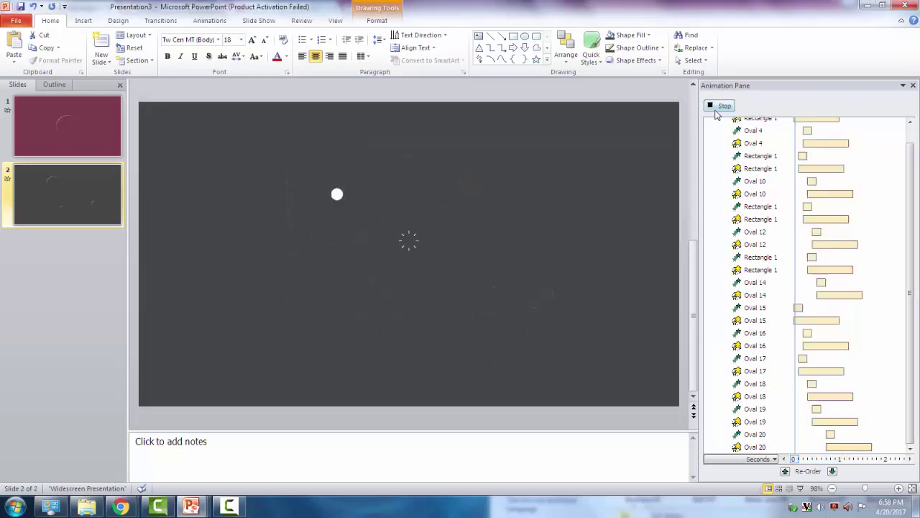
pyautogui.click(717, 111)
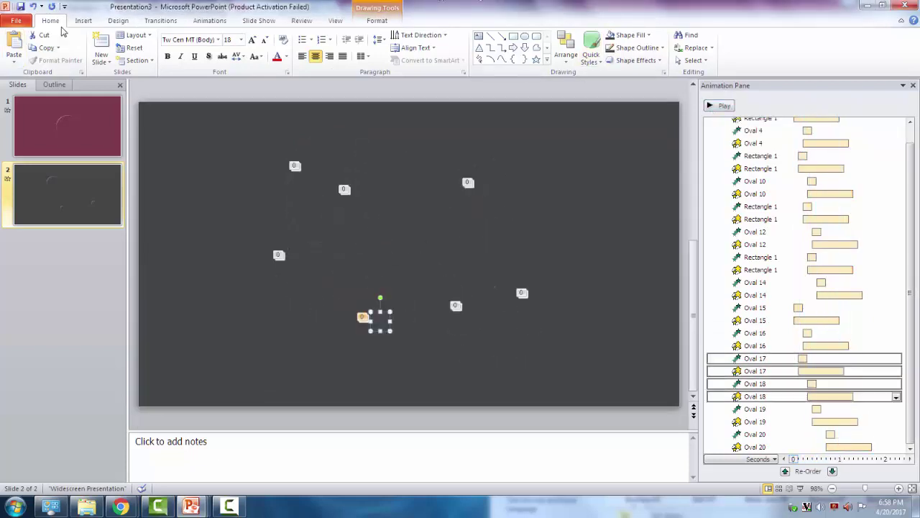
pyautogui.click(82, 20)
pyautogui.click(300, 50)
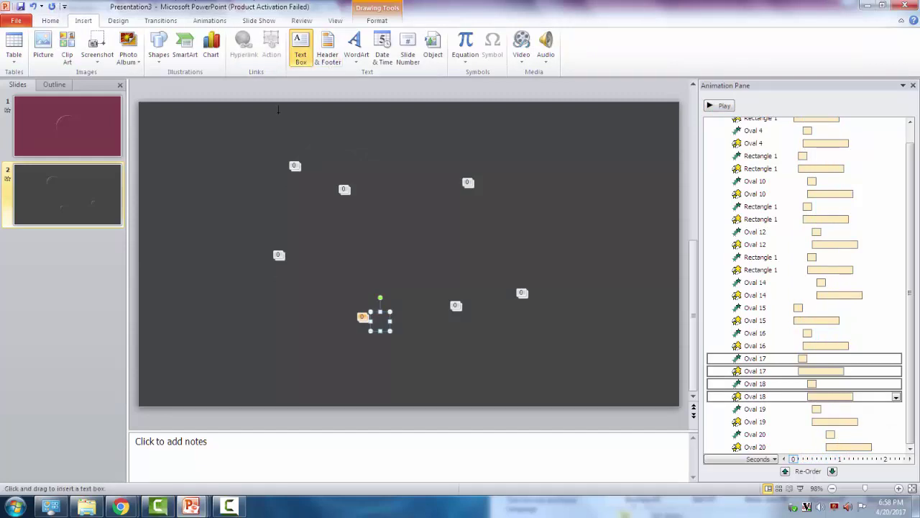
# Step: Add a 'CIRCLE BURST' text box in white Nexa Bold
pyautogui.click(236, 224)
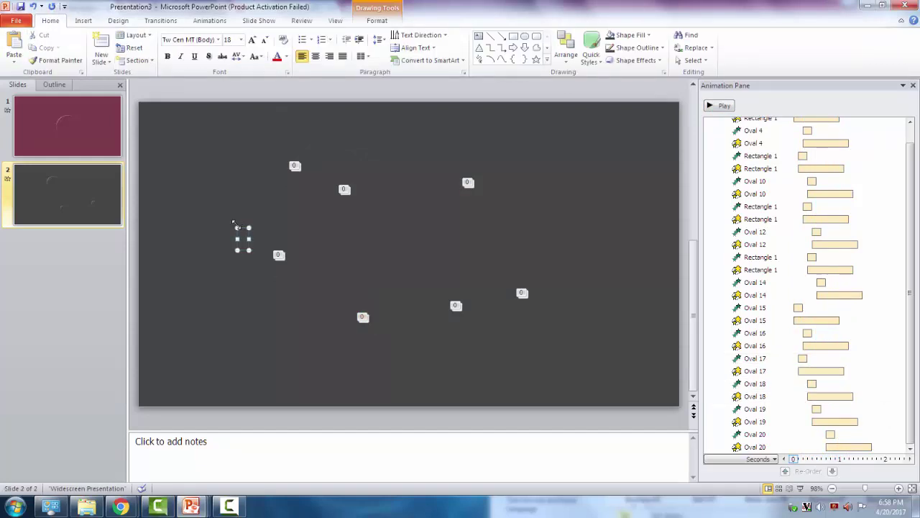
pyautogui.write('CIR')
pyautogui.write('CLE BU')
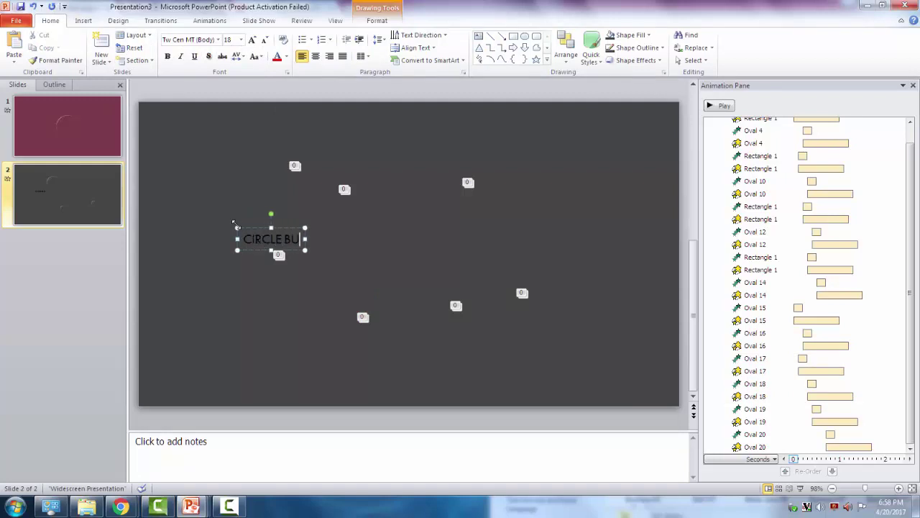
pyautogui.write('RST')
pyautogui.hotkey('ctrl', 'a')
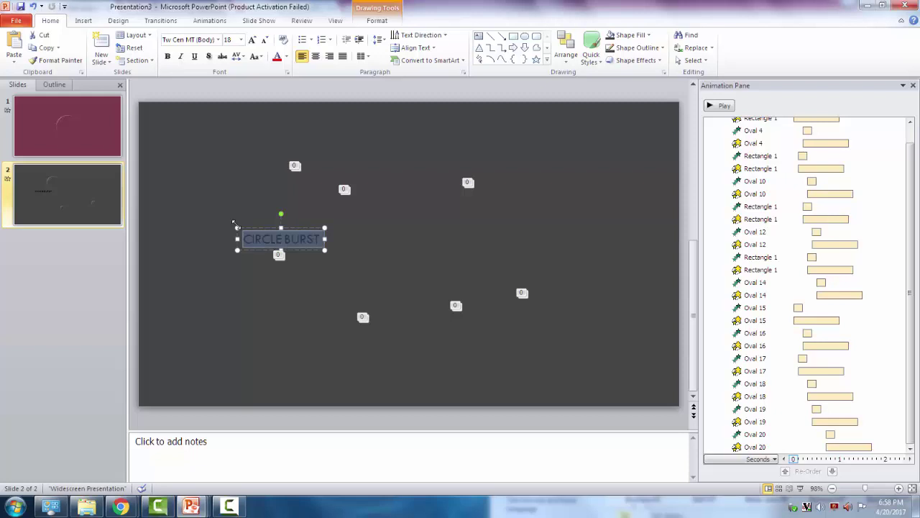
pyautogui.click(286, 56)
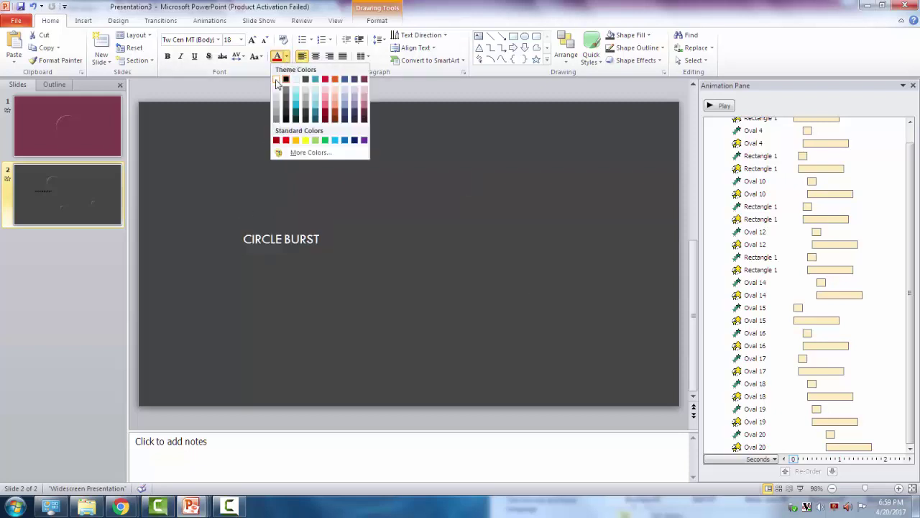
pyautogui.click(277, 79)
pyautogui.click(187, 42)
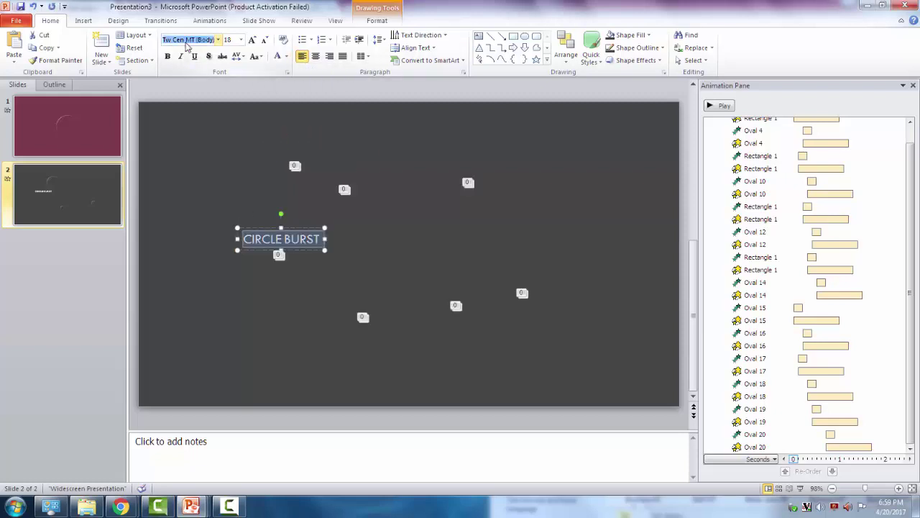
pyautogui.write('Nexa Bold')
pyautogui.press('Return')
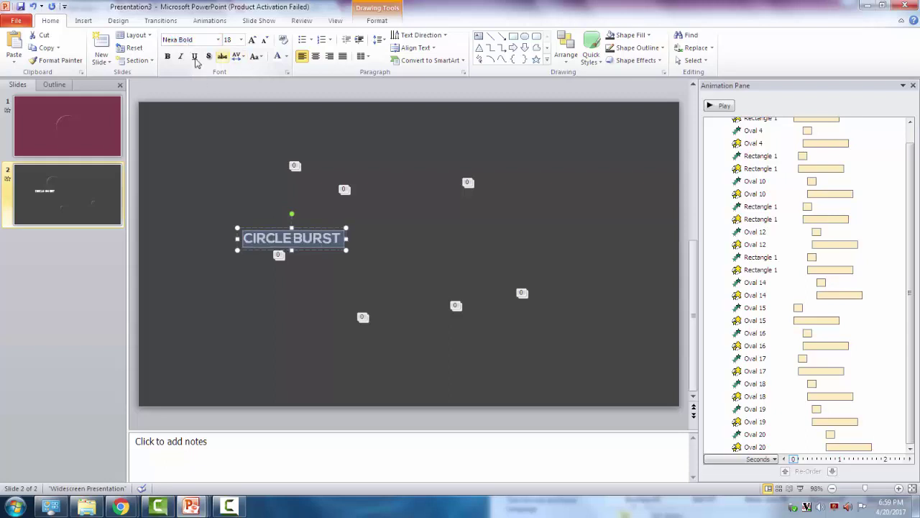
# Step: Enlarge the CIRCLE BURST title text to 54 pt
pyautogui.click(251, 41)
pyautogui.click(251, 40)
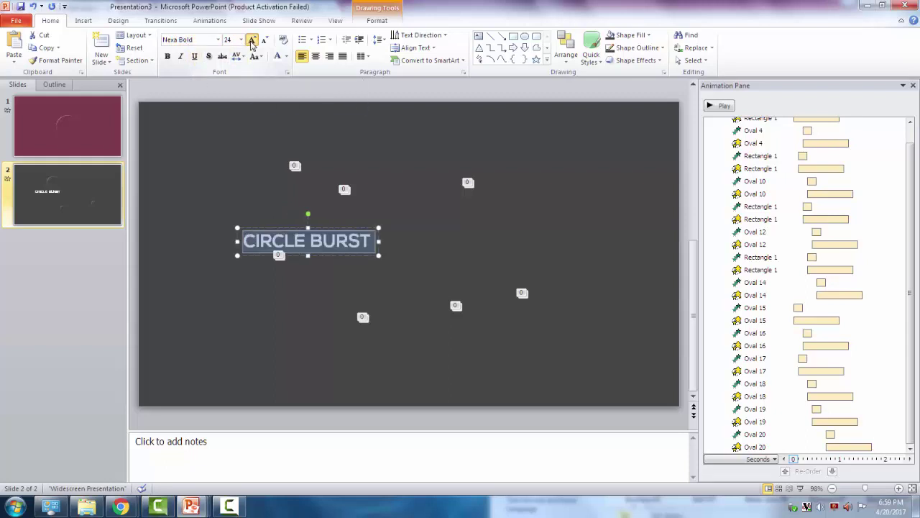
pyautogui.click(252, 40)
pyautogui.click(252, 40)
pyautogui.click(252, 40)
pyautogui.click(252, 40)
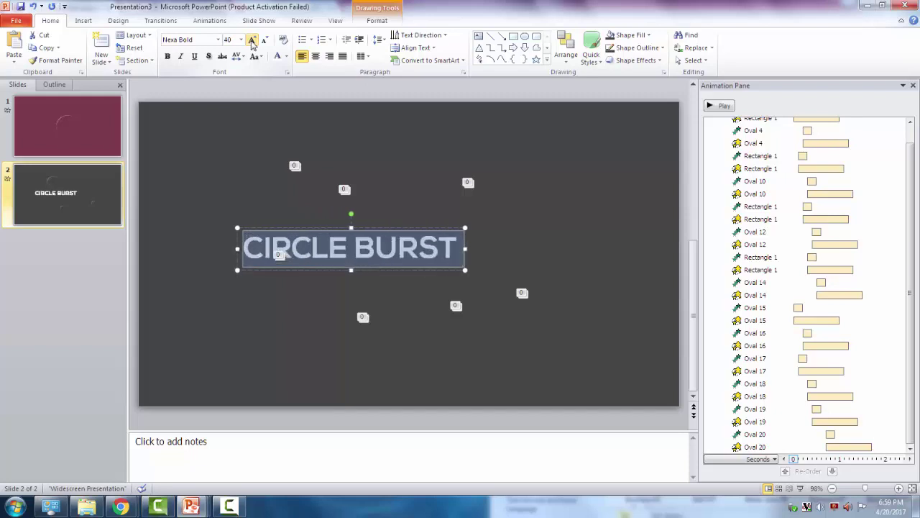
pyautogui.click(252, 41)
pyautogui.click(252, 40)
pyautogui.click(252, 41)
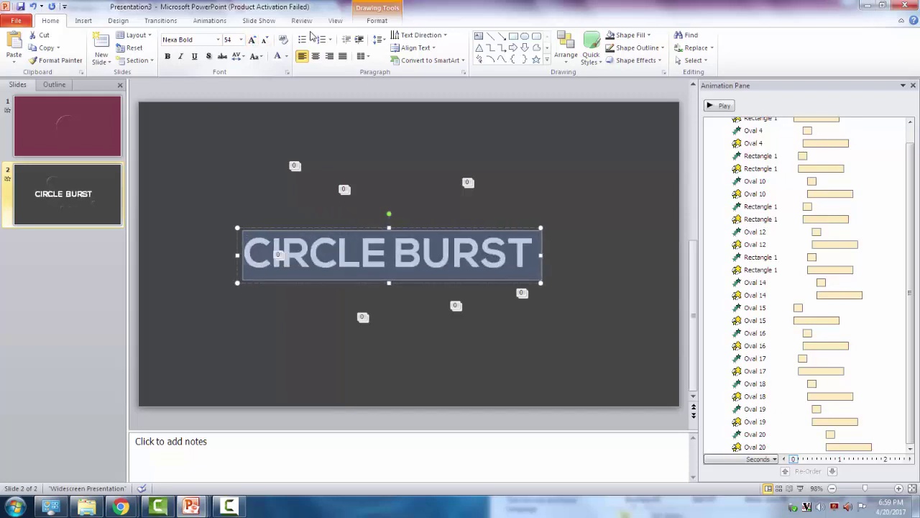
# Step: Centre the title horizontally and vertically on the slide and centre its text
pyautogui.click(377, 20)
pyautogui.click(768, 63)
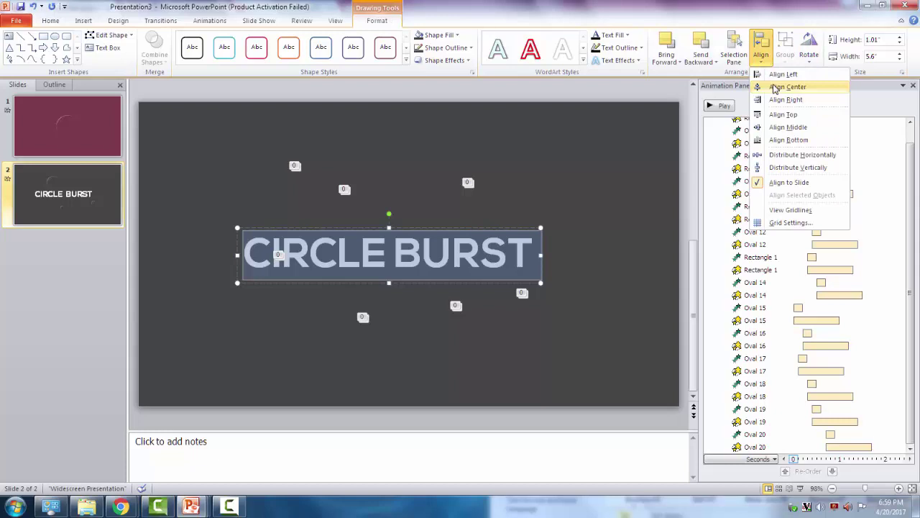
pyautogui.click(788, 86)
pyautogui.click(761, 58)
pyautogui.click(788, 127)
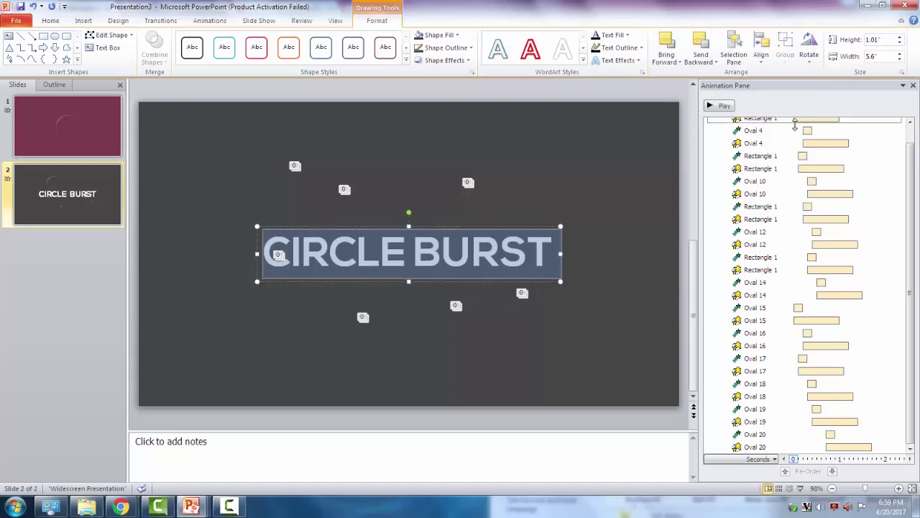
pyautogui.click(50, 21)
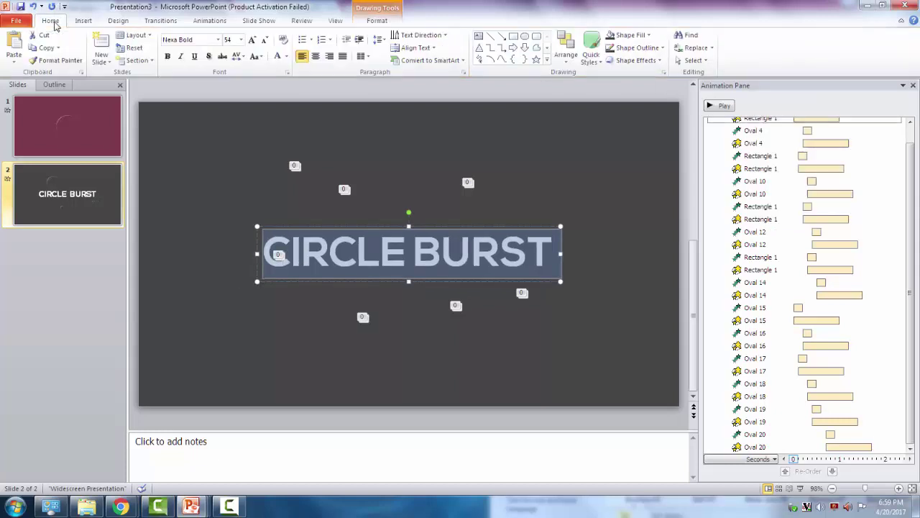
pyautogui.click(317, 58)
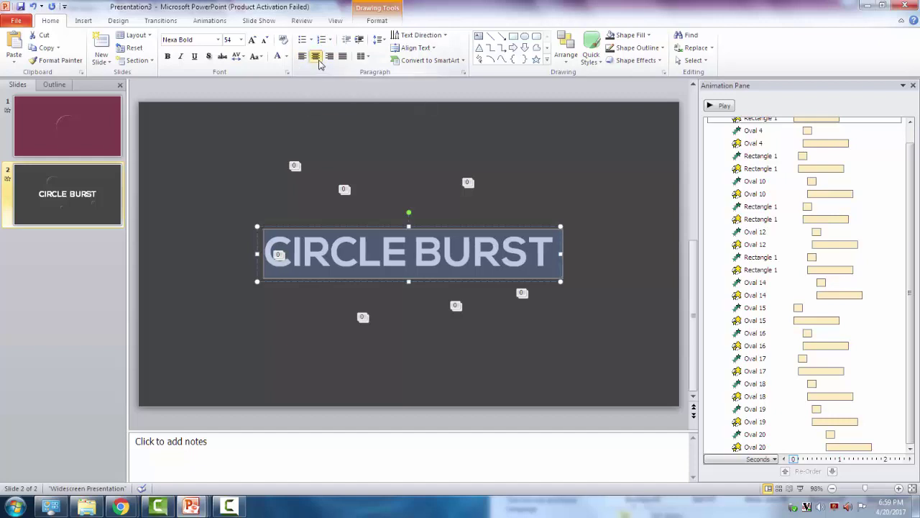
# Step: Copy Oval 16's paired animation onto the CIRCLE BURST title with Animation Painter
pyautogui.click(222, 23)
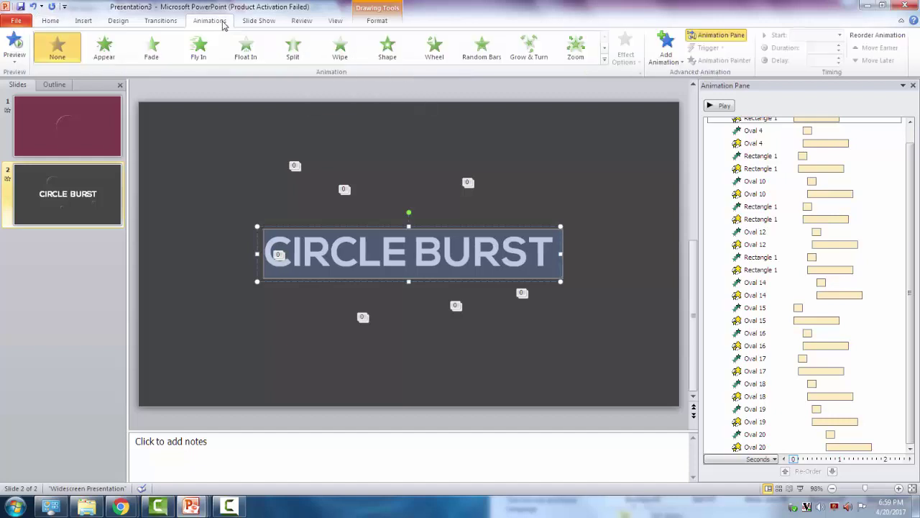
pyautogui.click(340, 162)
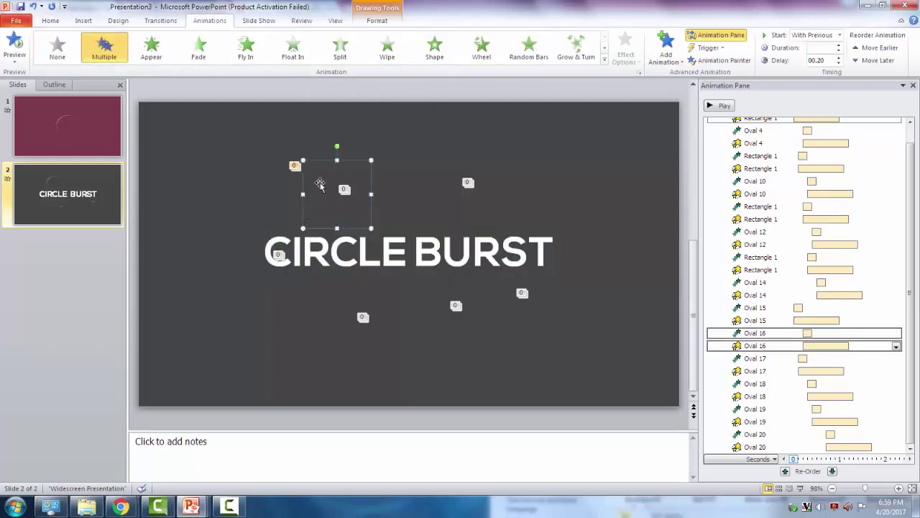
pyautogui.click(723, 61)
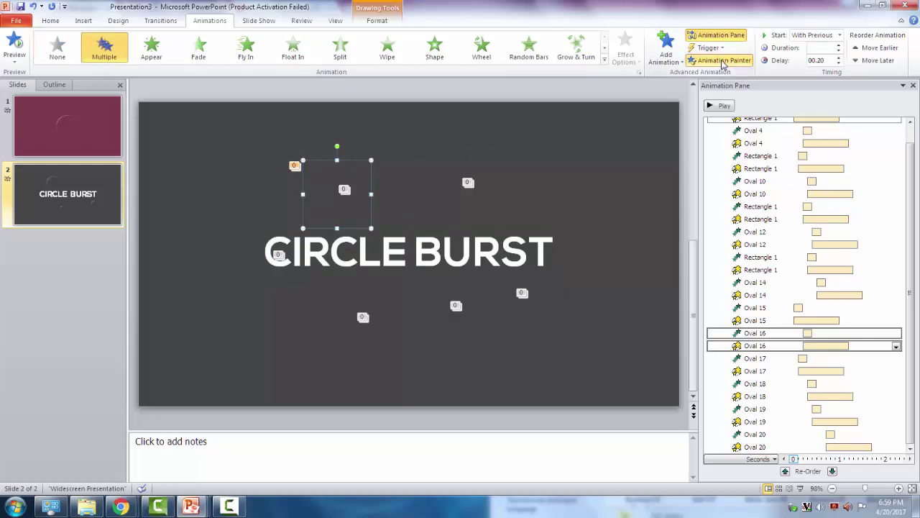
pyautogui.click(543, 249)
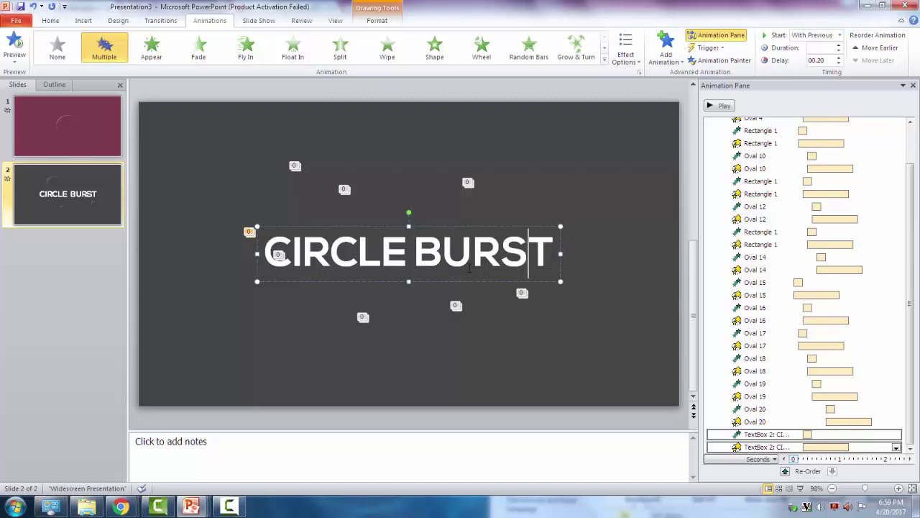
pyautogui.tripleClick(470, 267)
# Step: Give the title Tight character spacing and shrink it to 40 pt
pyautogui.click(50, 20)
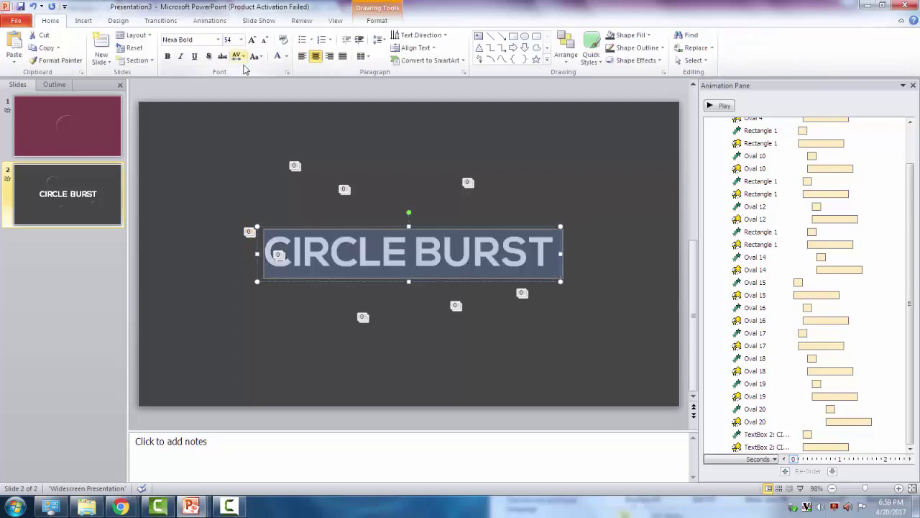
pyautogui.click(240, 58)
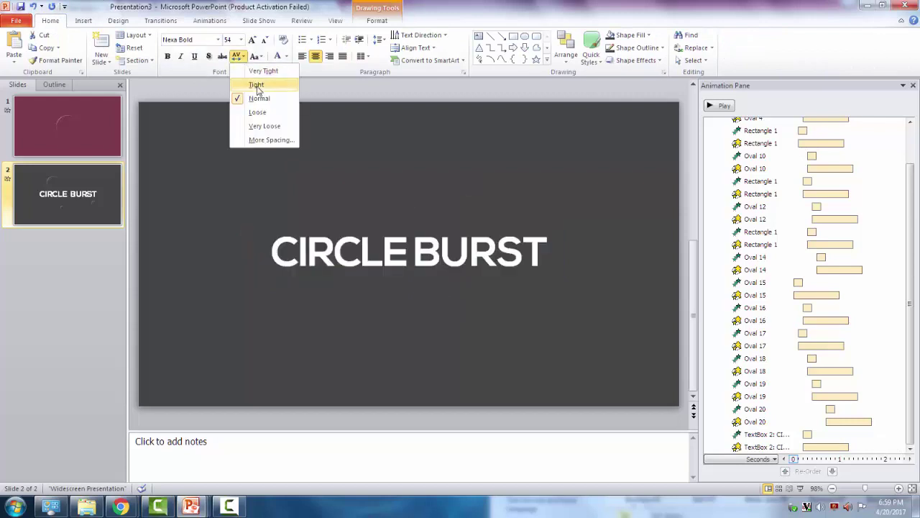
pyautogui.click(239, 58)
pyautogui.click(239, 57)
pyautogui.click(256, 86)
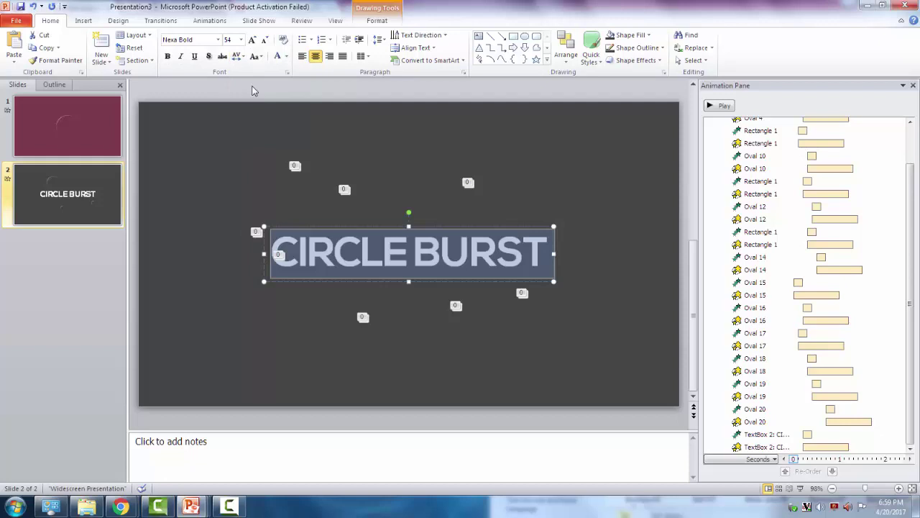
pyautogui.click(265, 40)
pyautogui.click(264, 39)
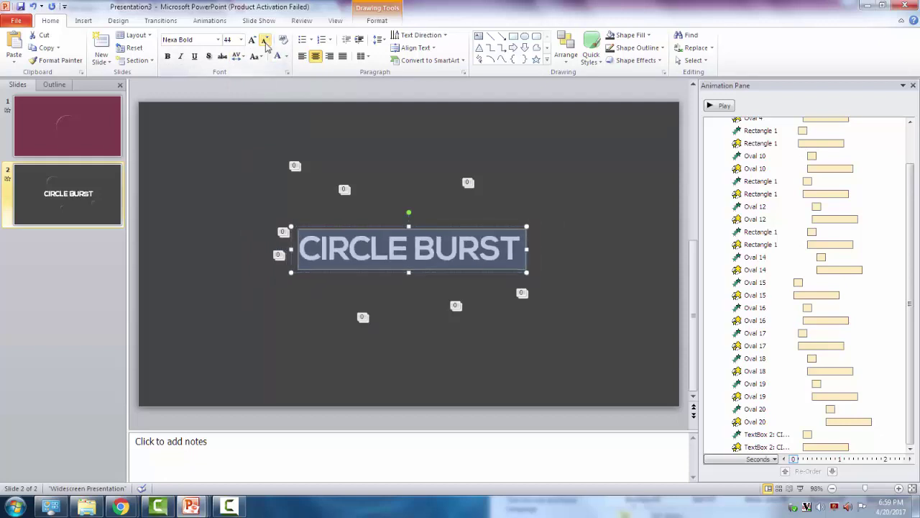
pyautogui.click(264, 40)
# Step: Align the title to the slide's middle and preview the animation
pyautogui.click(376, 20)
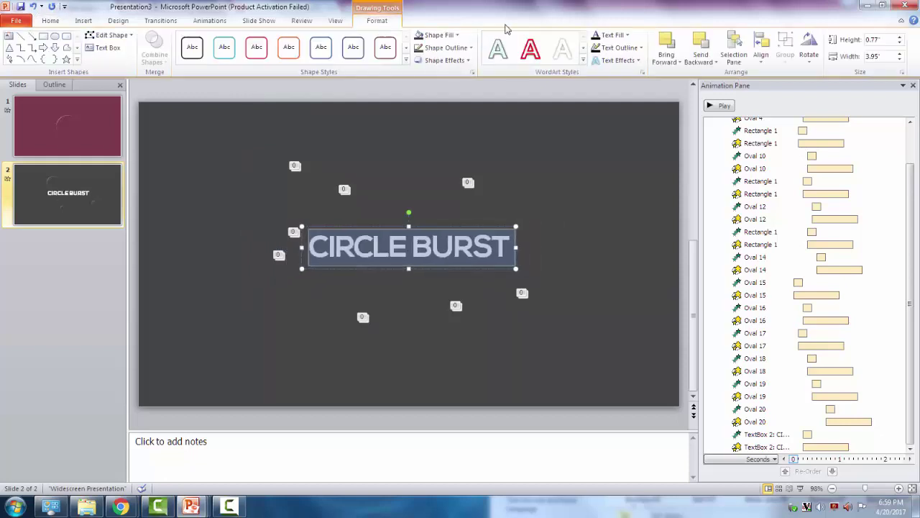
pyautogui.click(761, 56)
pyautogui.click(761, 54)
pyautogui.click(761, 54)
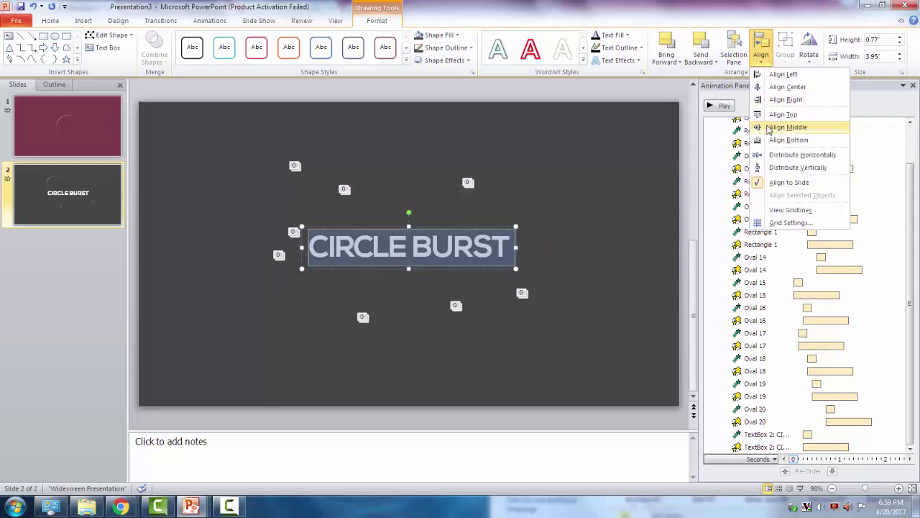
pyautogui.click(788, 127)
pyautogui.click(670, 114)
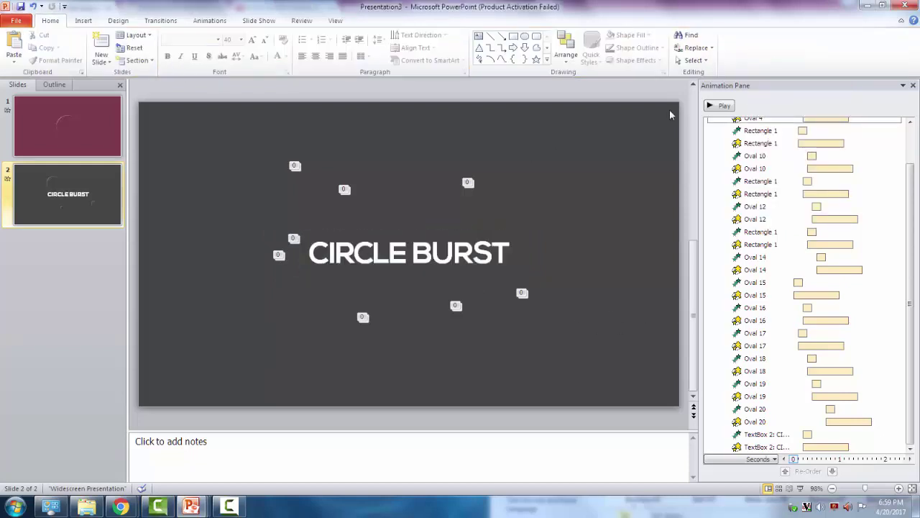
pyautogui.click(718, 105)
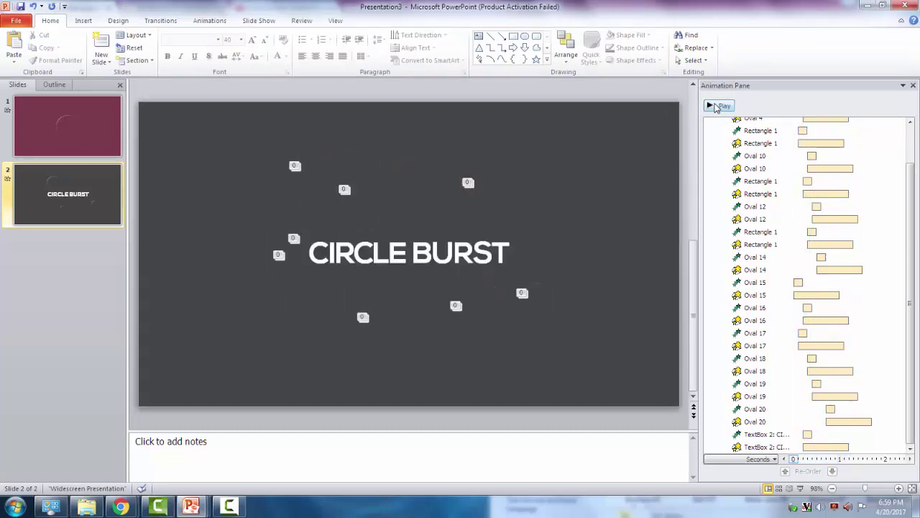
pyautogui.click(488, 234)
# Step: Nudge the title down two steps and preview the animation
pyautogui.press('Down')
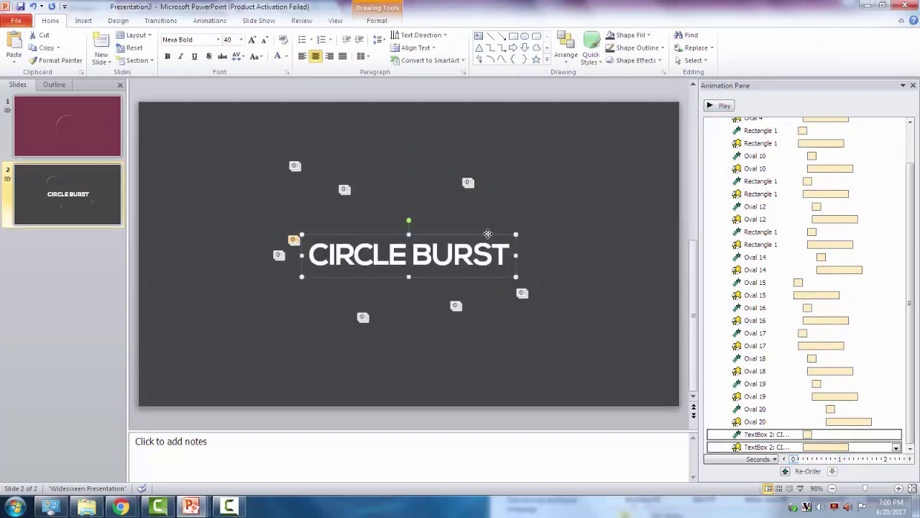
pyautogui.press('Down')
pyautogui.press('Down')
pyautogui.press('Down')
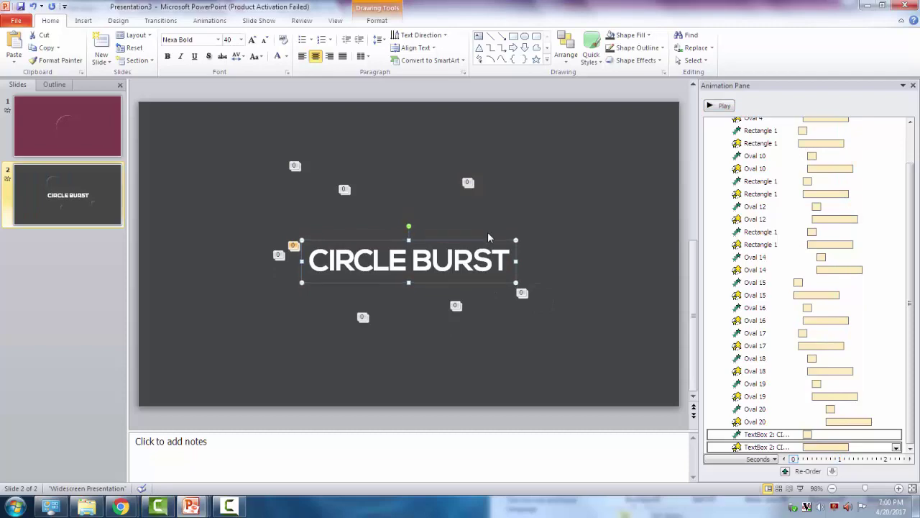
pyautogui.click(730, 106)
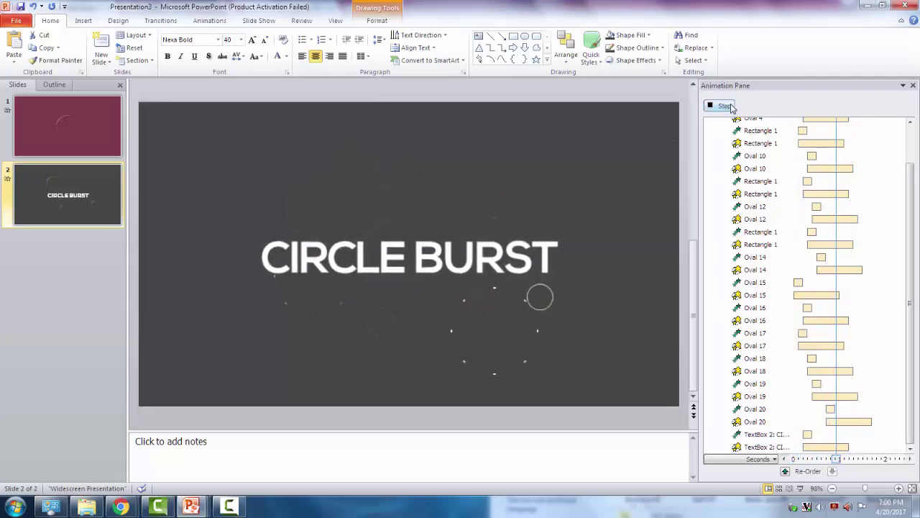
pyautogui.click(732, 107)
pyautogui.click(730, 106)
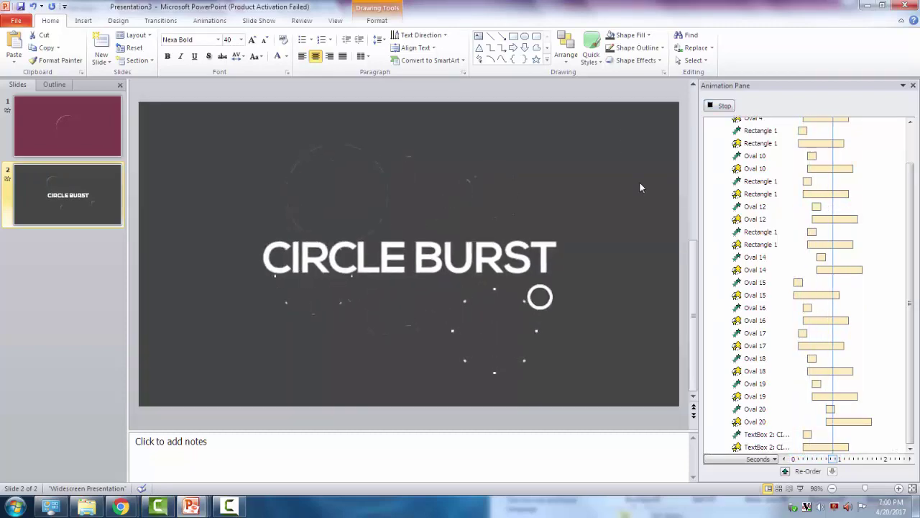
# Step: Shorten the title's second animation and give its Grow/Shrink a 0.84-second bounce end
pyautogui.click(834, 447)
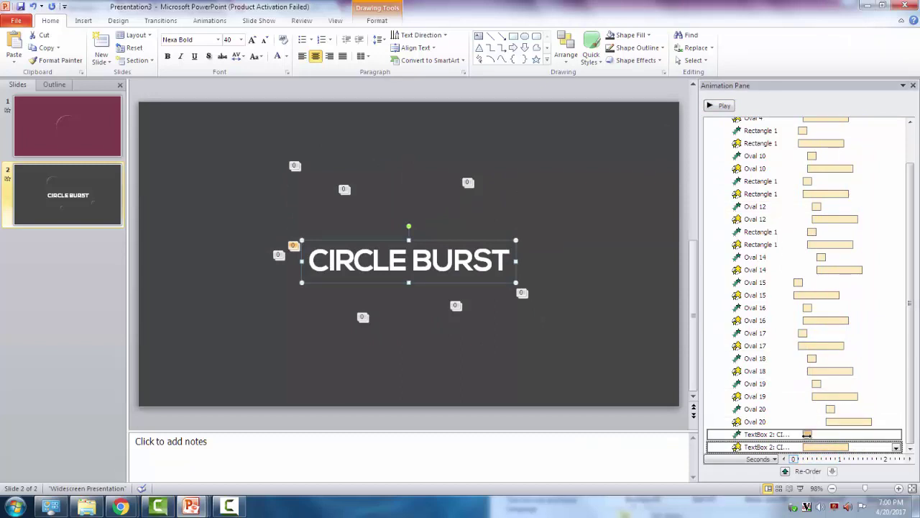
pyautogui.moveTo(849, 447)
pyautogui.mouseDown()
pyautogui.moveTo(837, 447)
pyautogui.moveTo(853, 447)
pyautogui.mouseUp()
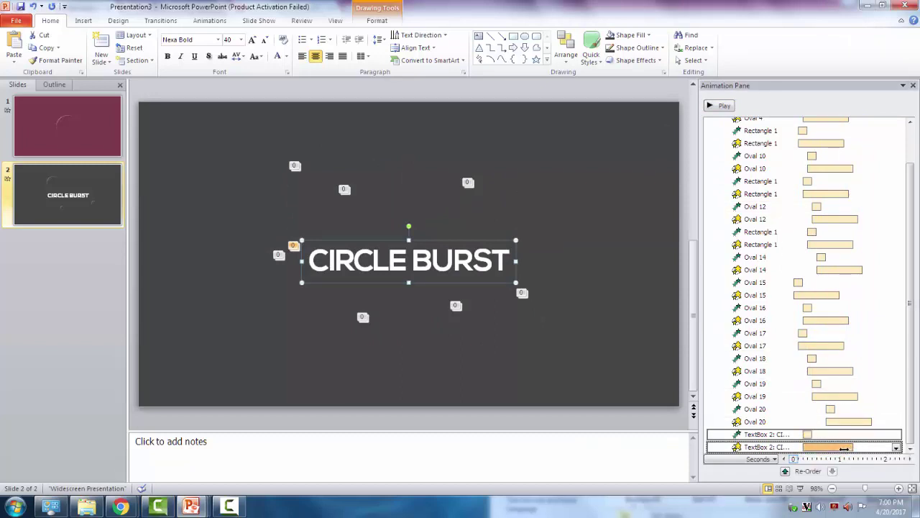
pyautogui.doubleClick(841, 447)
pyautogui.click(375, 182)
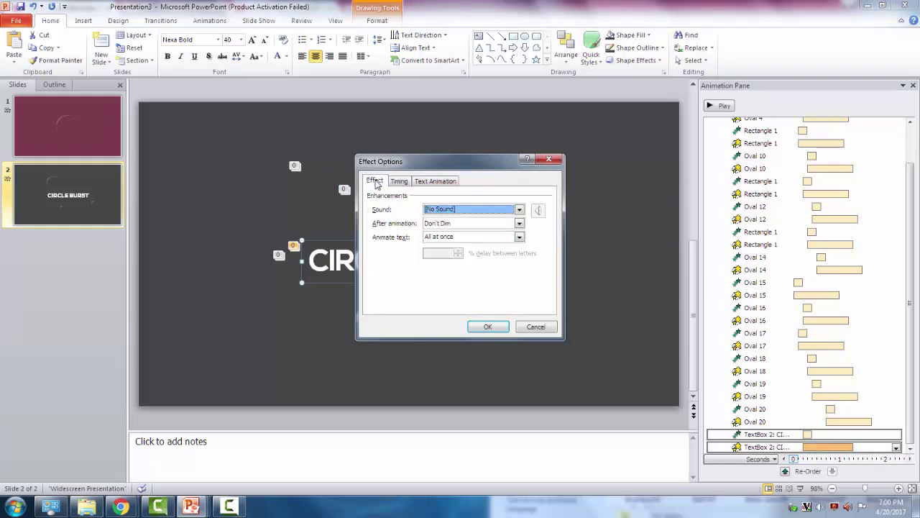
pyautogui.click(532, 326)
pyautogui.doubleClick(766, 447)
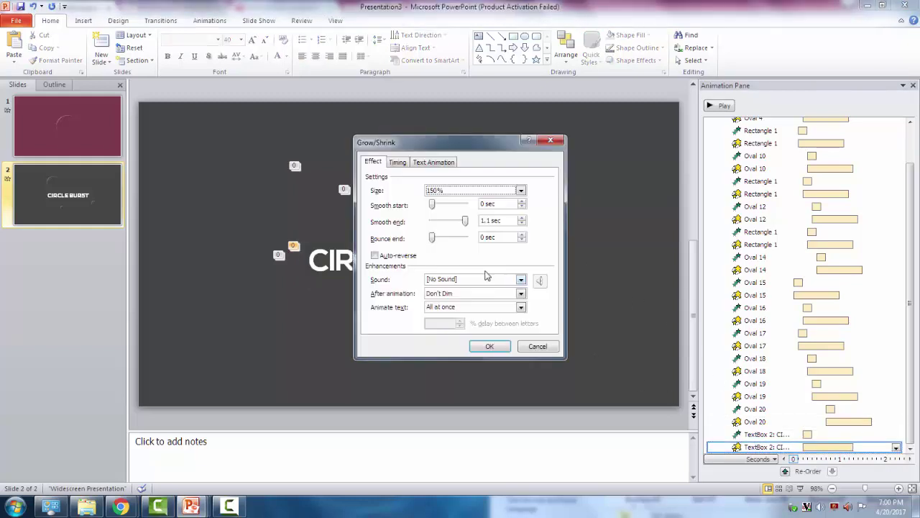
pyautogui.moveTo(432, 238); pyautogui.dragTo(445, 240)
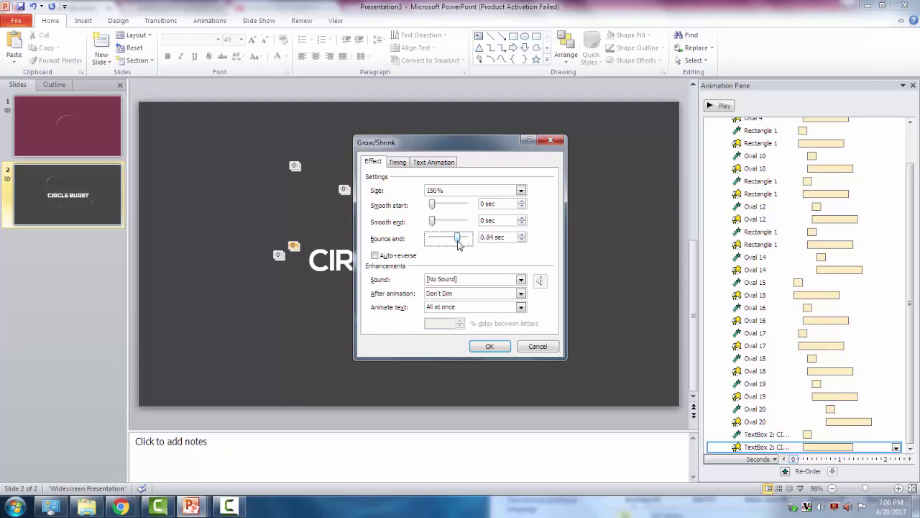
pyautogui.click(489, 346)
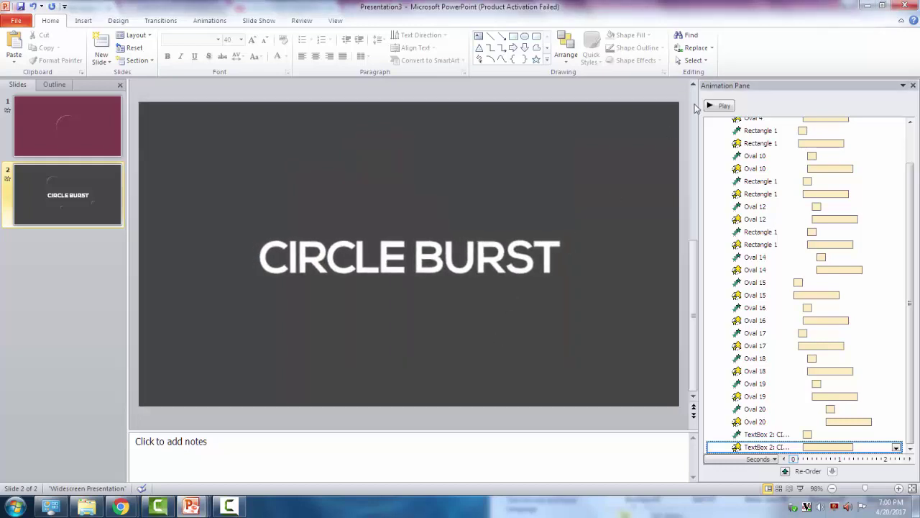
pyautogui.click(720, 106)
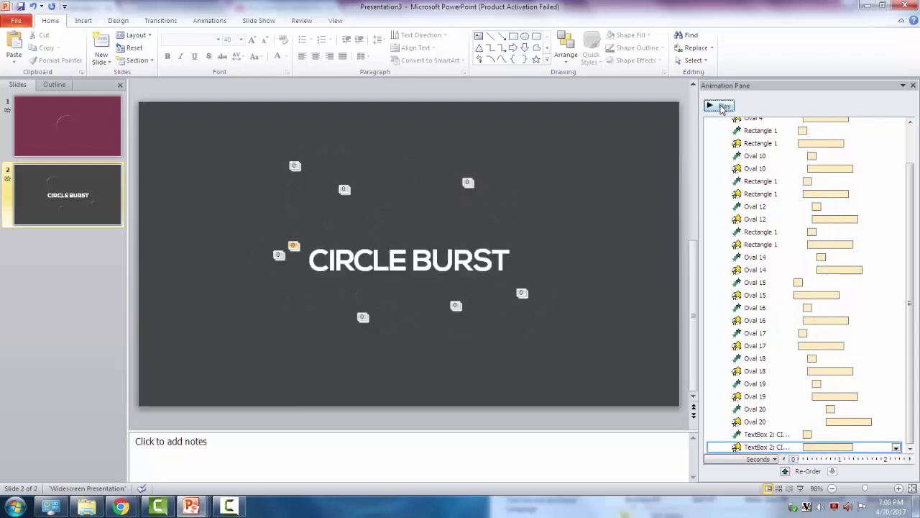
# Step: Replay the animation preview, then run the slide show full screen
pyautogui.click(721, 106)
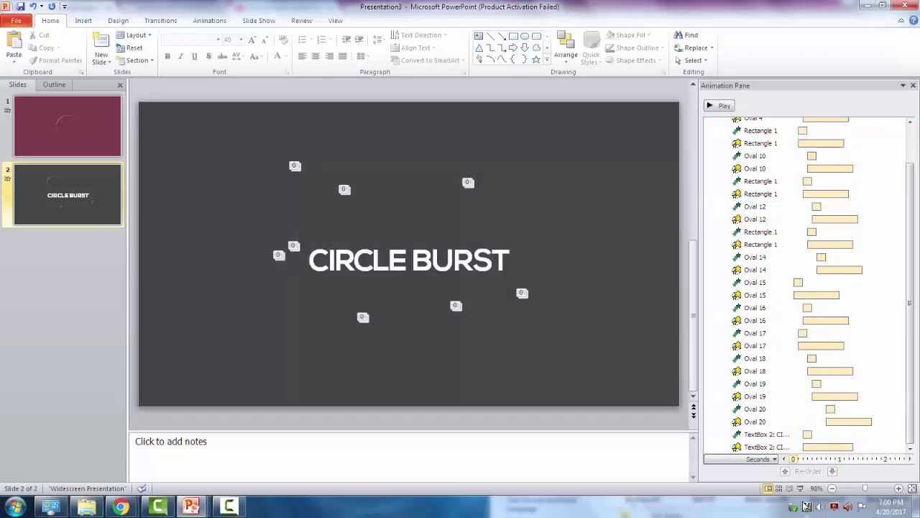
pyautogui.click(800, 489)
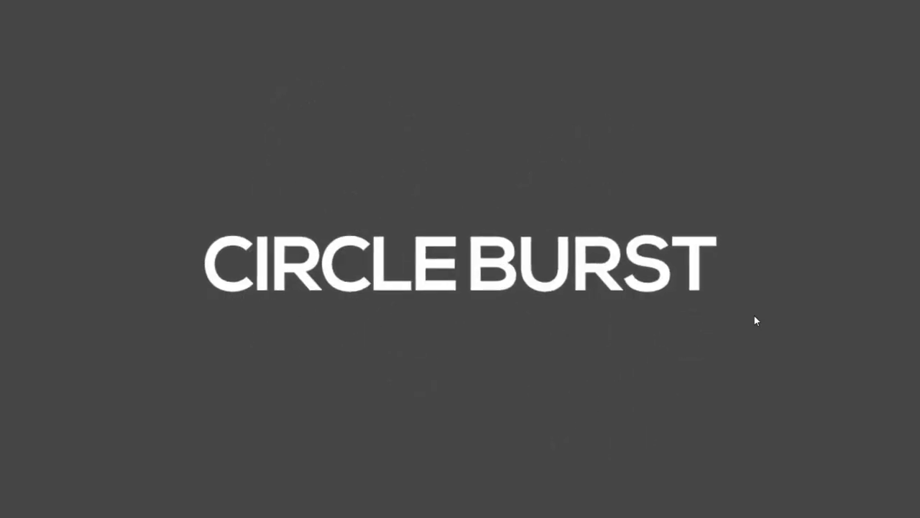
# Step: Exit the slide show and restart it from the beginning with F5
pyautogui.press('Escape')
pyautogui.press('F5')
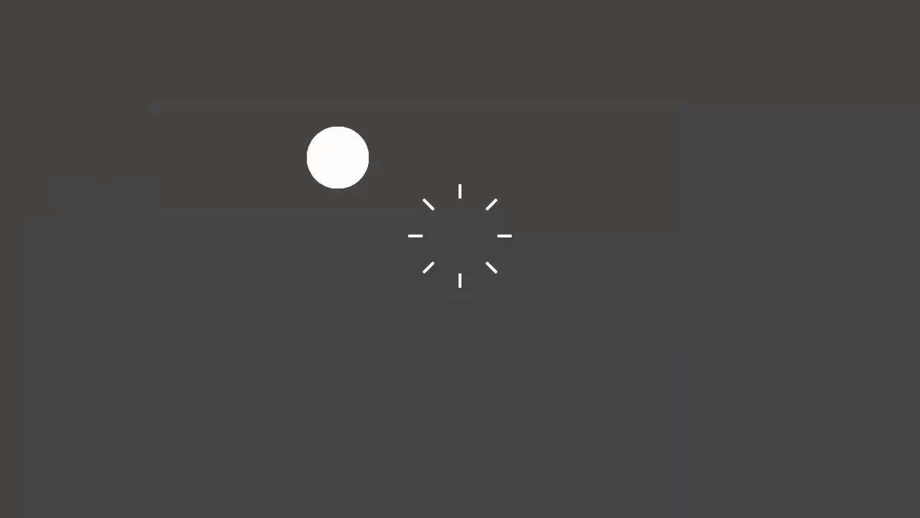